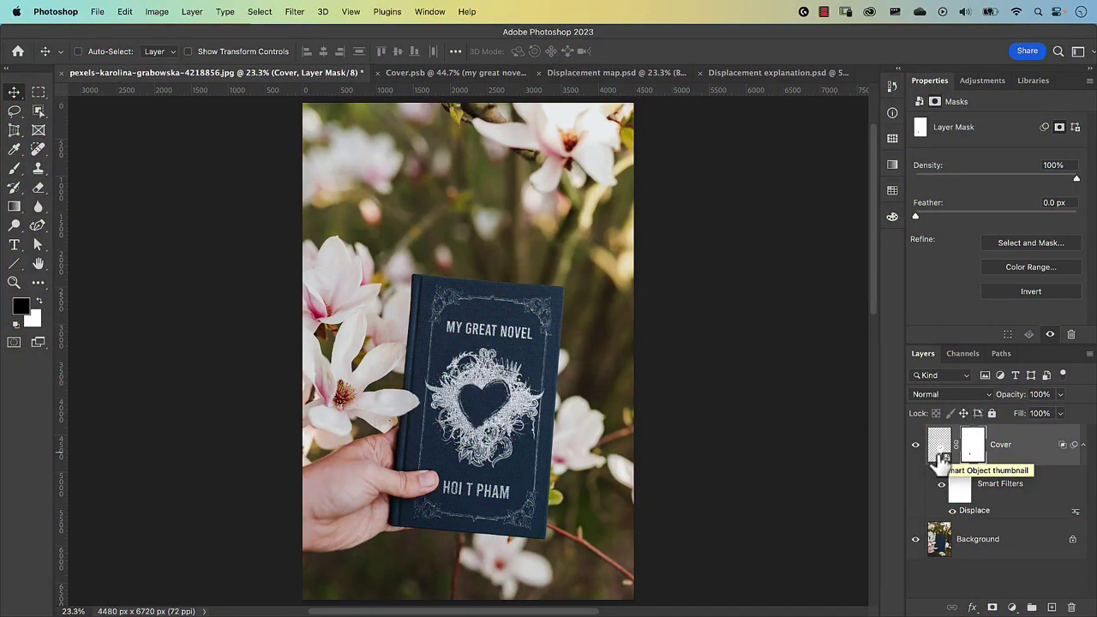
# Run through the intro preview montage of earlier projects, ending with an empty workspace.
pyautogui.click(943, 460)
pyautogui.scroll(5, 583, 453)
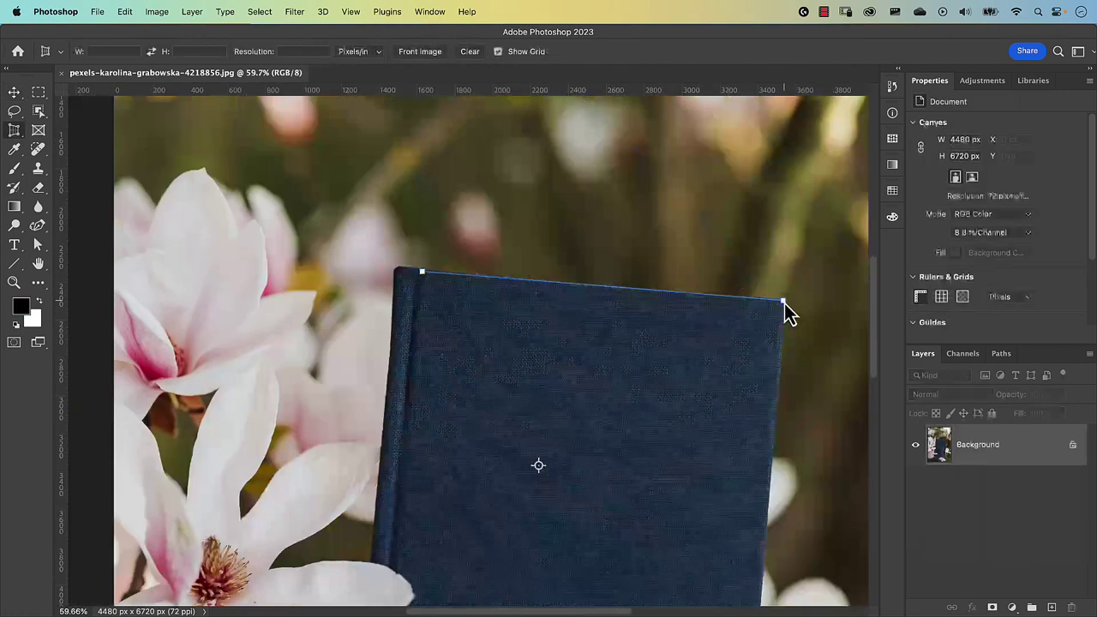
pyautogui.click(783, 300)
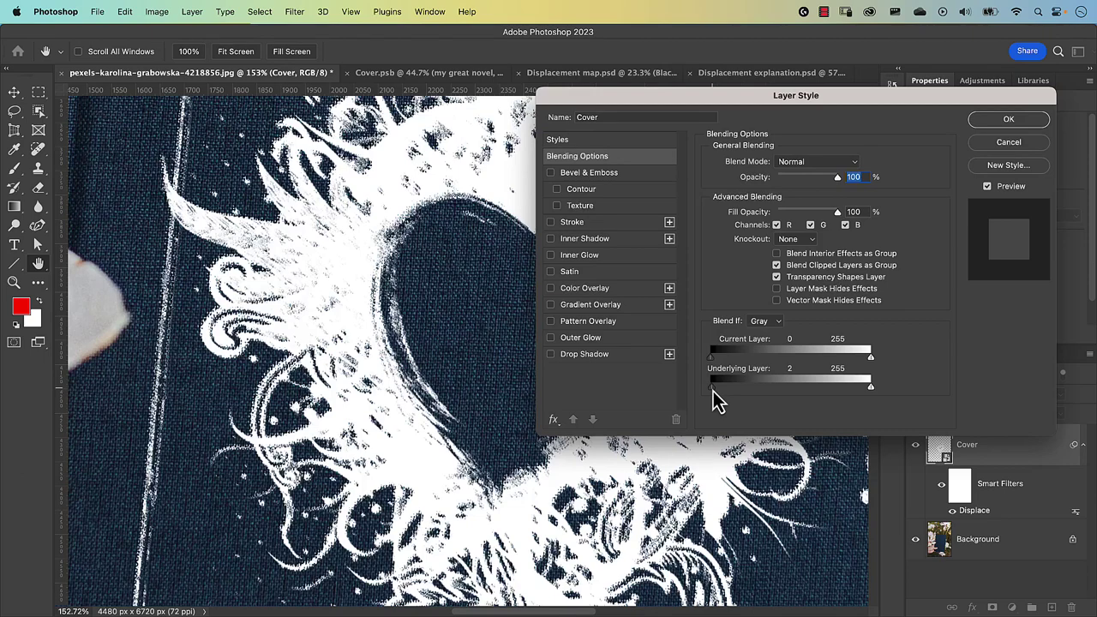
pyautogui.moveTo(712, 391); pyautogui.dragTo(729, 392)
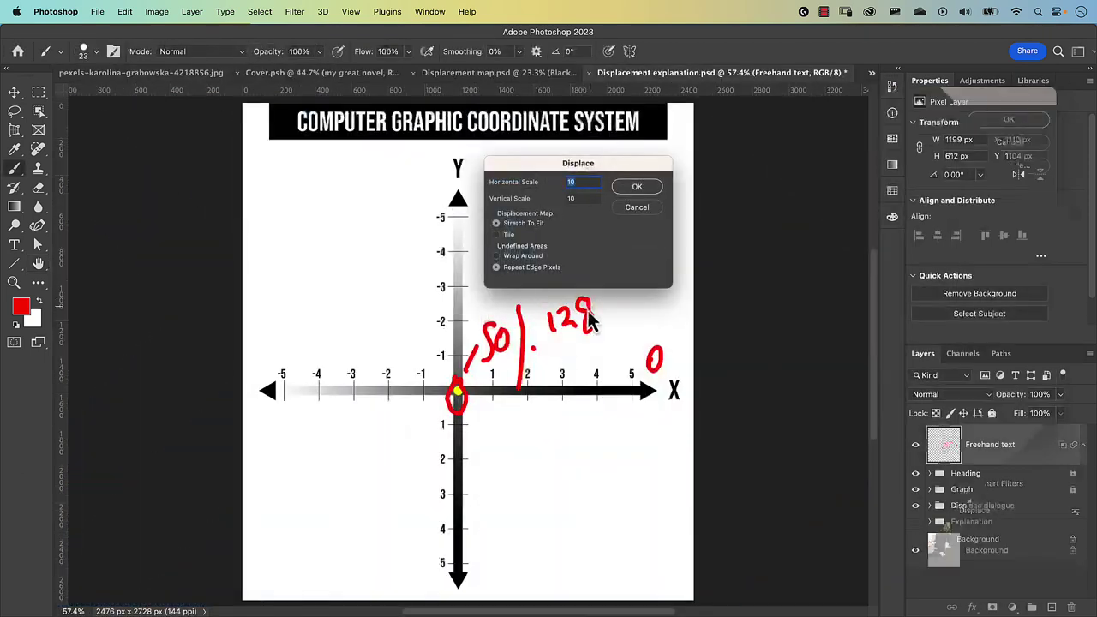
pyautogui.moveTo(479, 418)
pyautogui.mouseDown()
pyautogui.moveTo(558, 454)
pyautogui.moveTo(674, 385)
pyautogui.mouseUp()
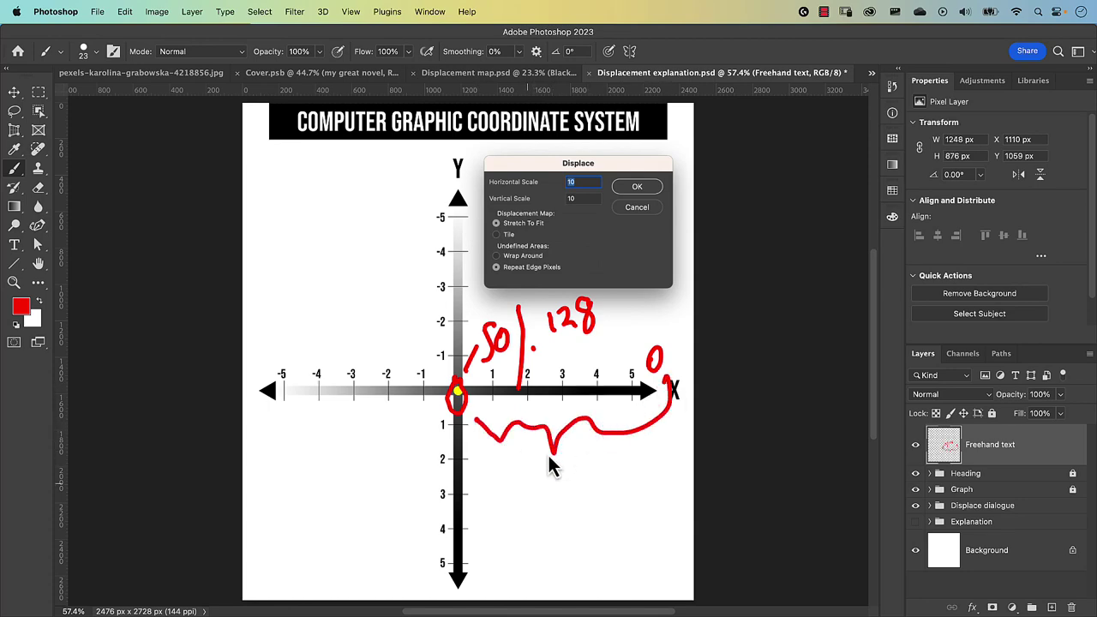
pyautogui.moveTo(530, 472); pyautogui.dragTo(533, 502)
pyautogui.moveTo(548, 473)
pyautogui.mouseDown()
pyautogui.moveTo(535, 497)
pyautogui.moveTo(569, 497)
pyautogui.mouseUp()
pyautogui.moveTo(589, 459); pyautogui.dragTo(584, 456)
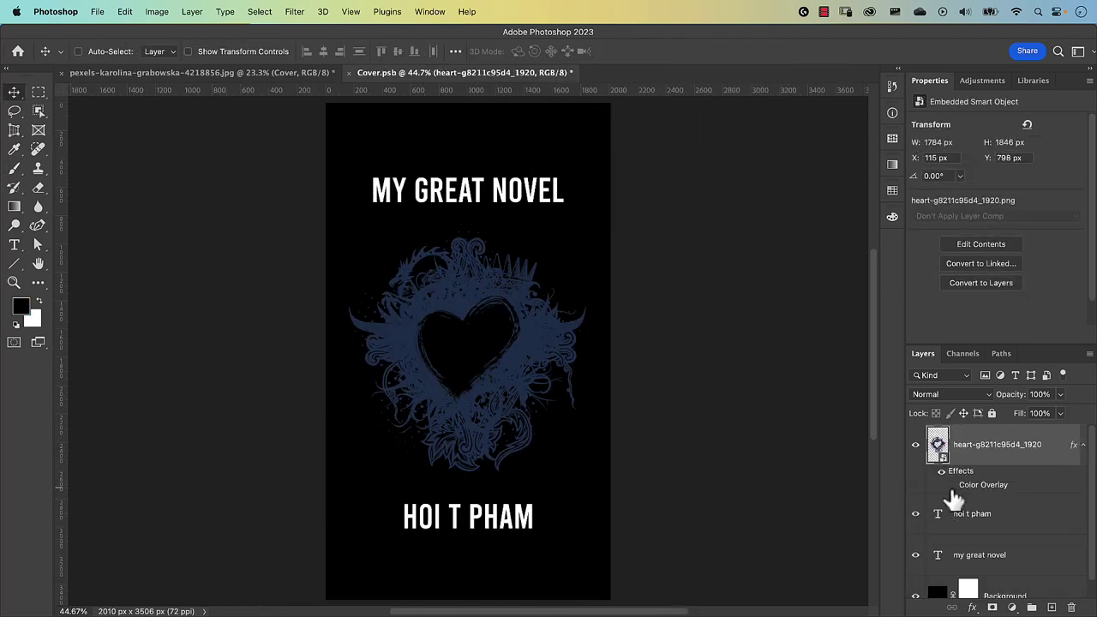
pyautogui.click(952, 486)
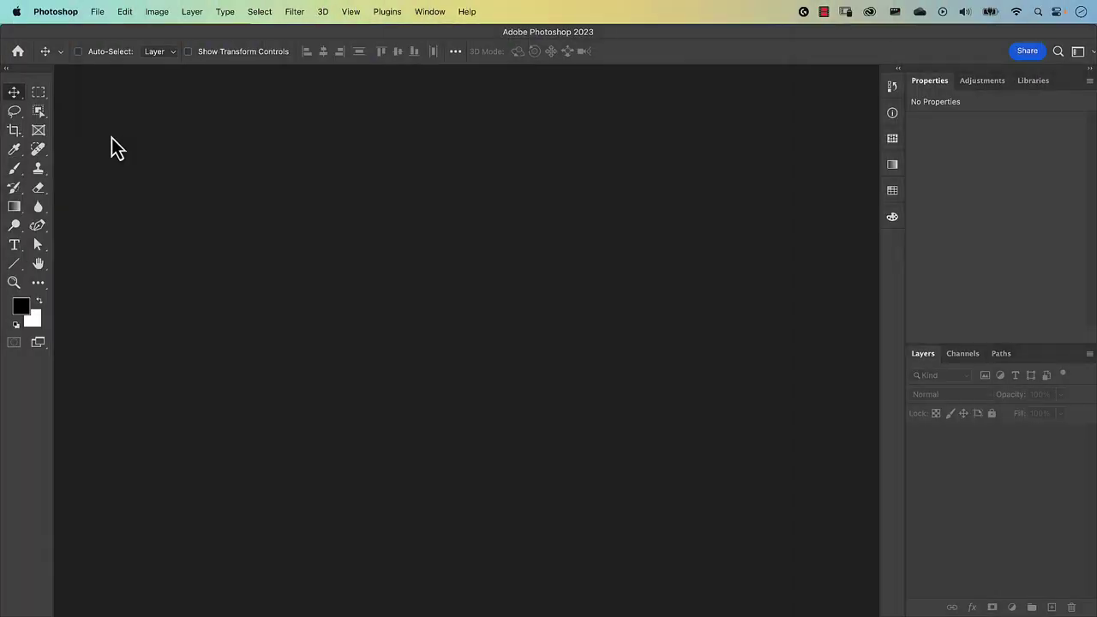
# Open the magnolia photo JPG from the Images folder and fit it in the window.
pyautogui.click(99, 12)
pyautogui.click(104, 45)
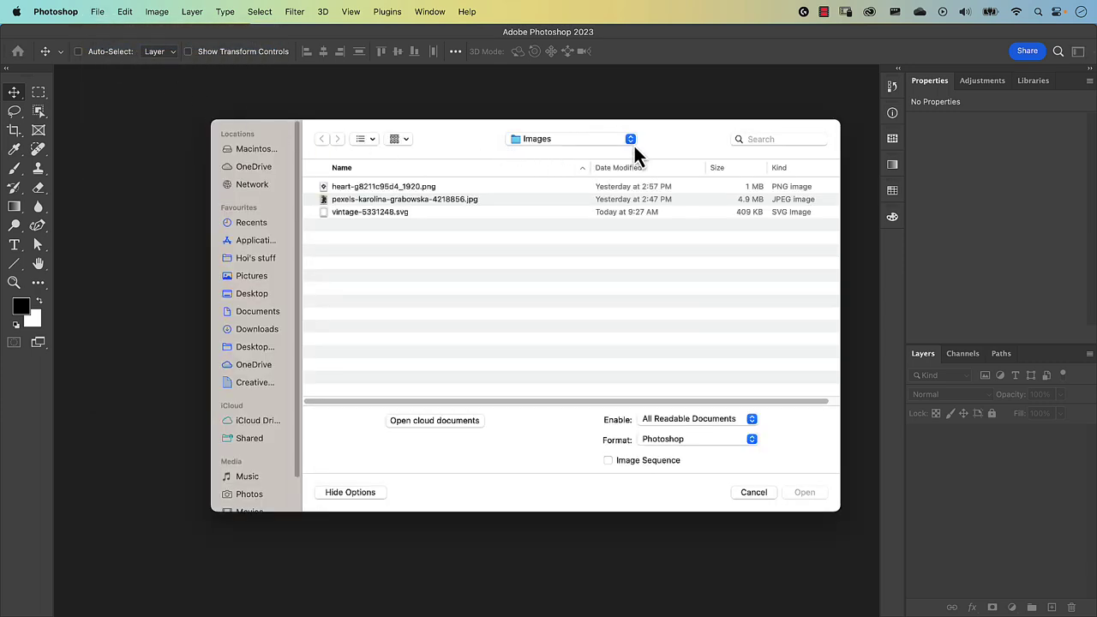
pyautogui.click(463, 198)
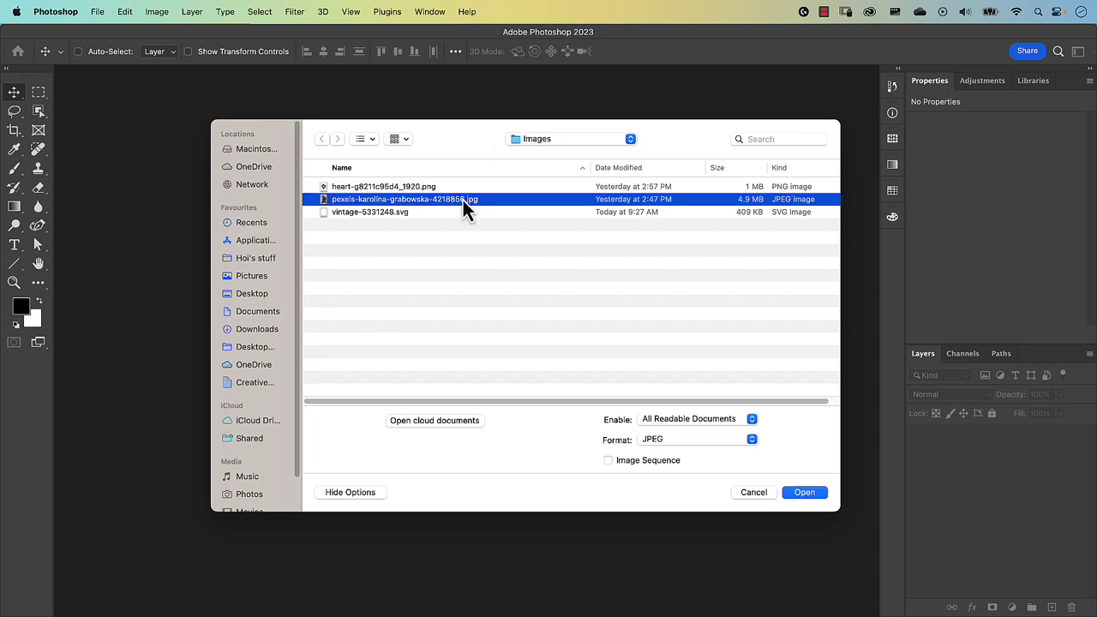
pyautogui.click(794, 494)
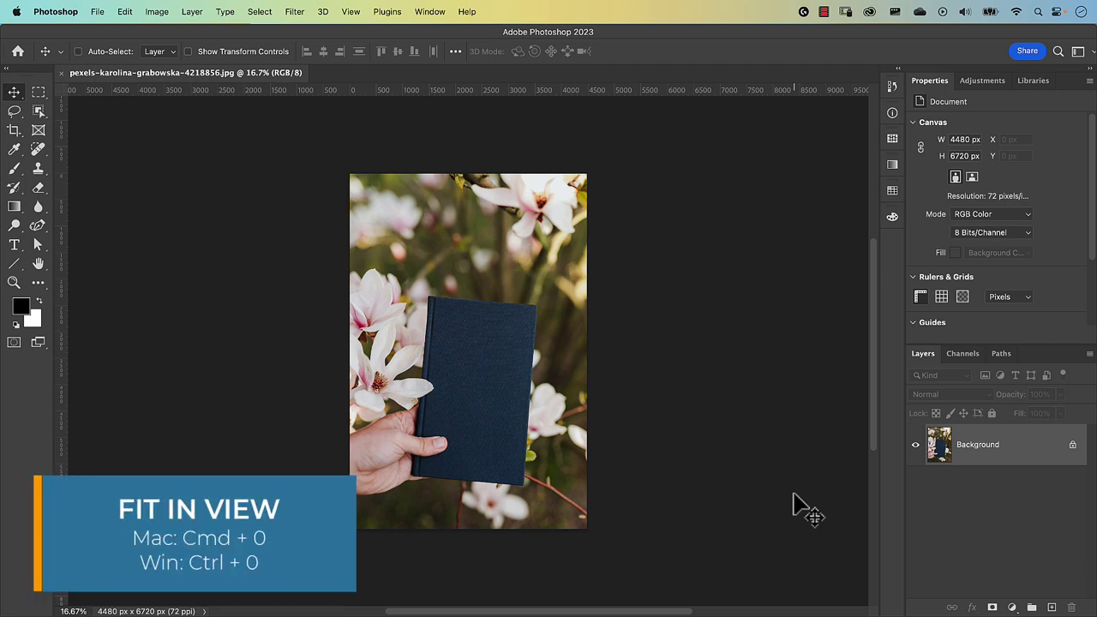
pyautogui.press('super+0')
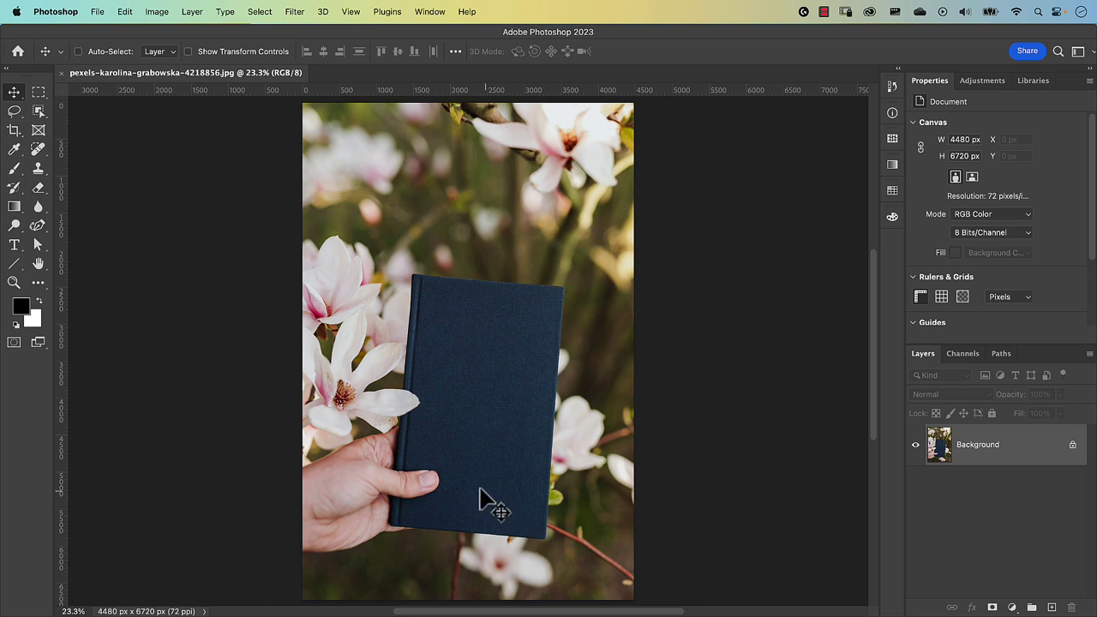
# Choose the Perspective Crop Tool from the Crop tool's flyout.
pyautogui.click(16, 135)
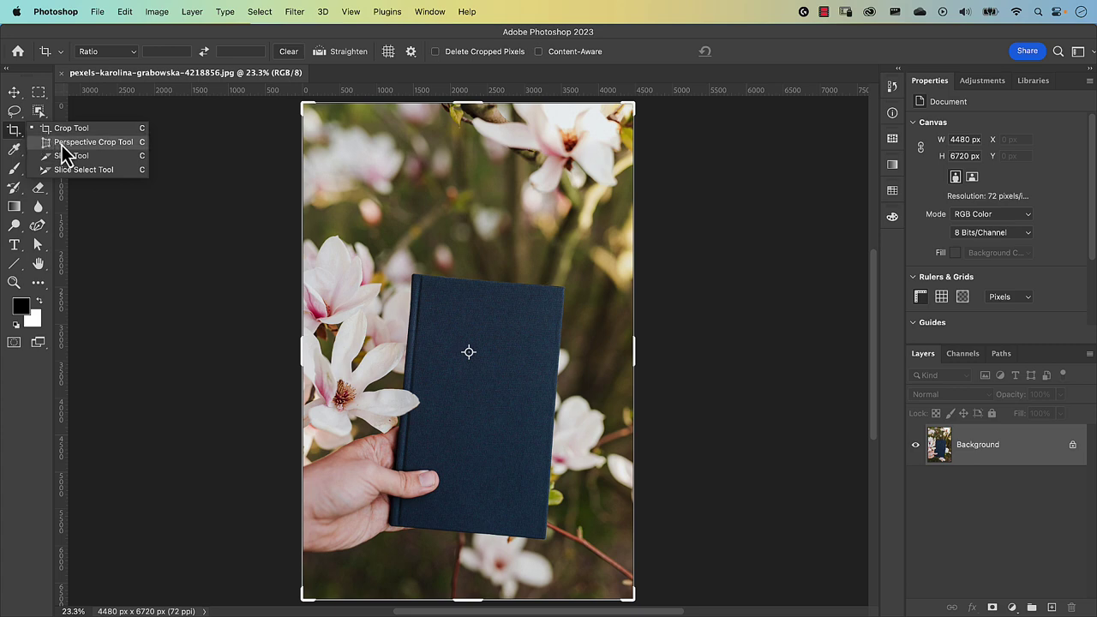
pyautogui.click(63, 143)
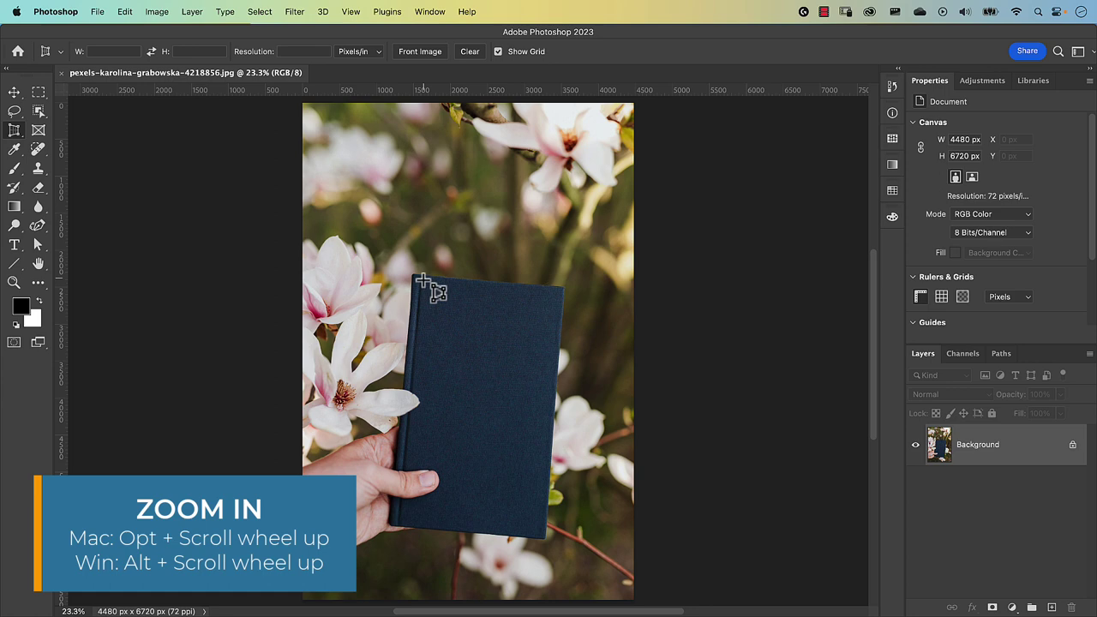
# Mark the navy book's four corners and commit the perspective crop at 2010 × 3506 px.
pyautogui.keyDown('alt'); pyautogui.scroll(5, 422, 281); pyautogui.keyUp('alt')
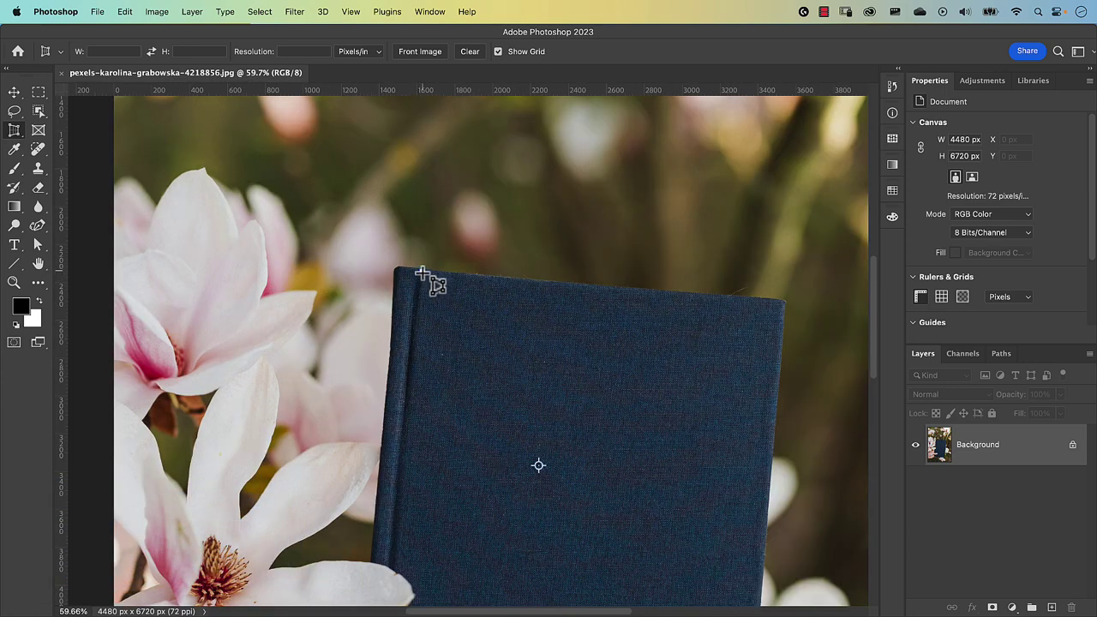
pyautogui.click(423, 273)
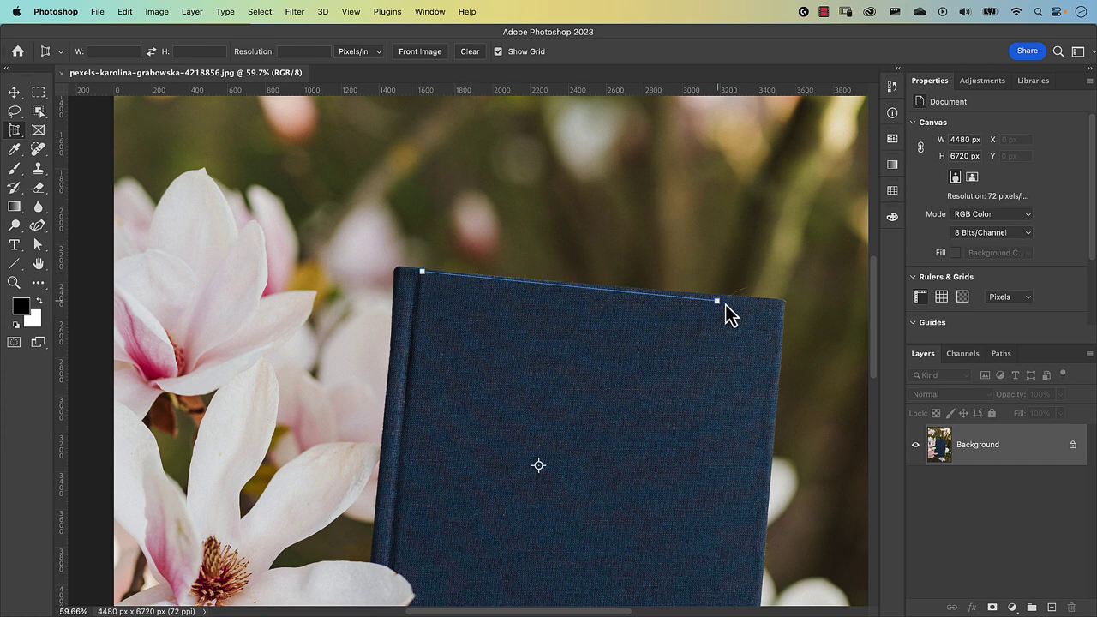
pyautogui.click(783, 301)
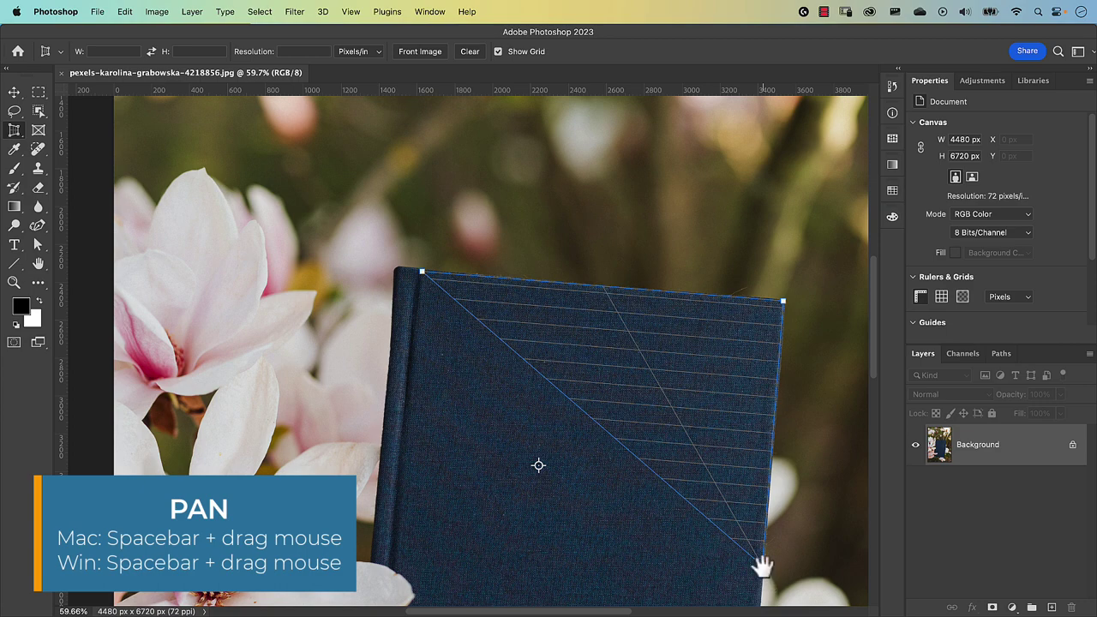
pyautogui.moveTo(762, 566); pyautogui.dragTo(760, 197)
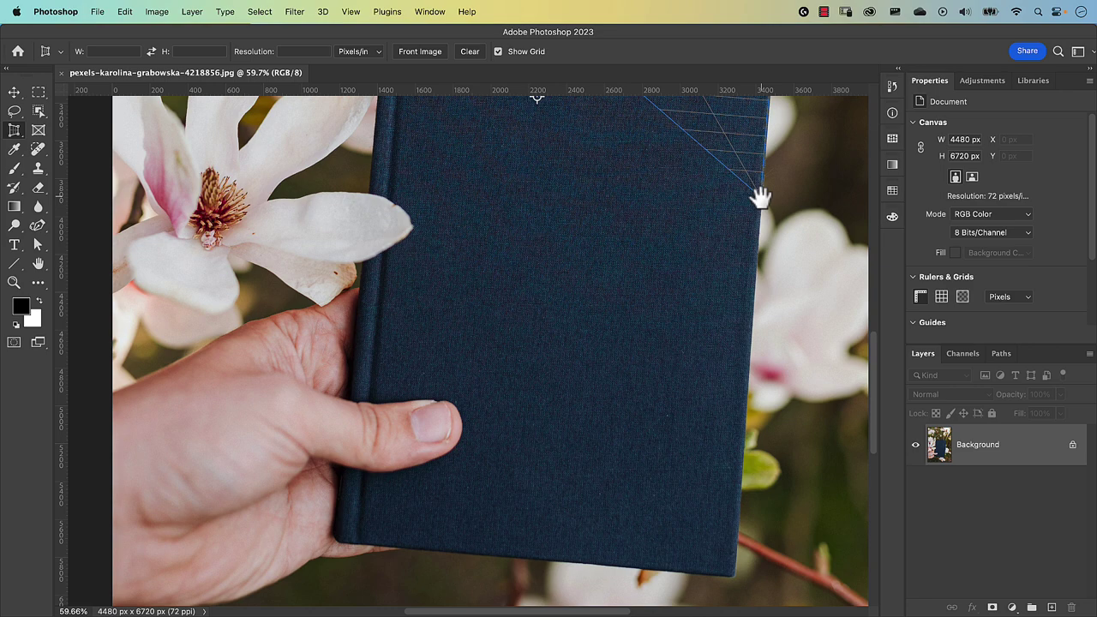
pyautogui.moveTo(760, 197); pyautogui.dragTo(735, 576)
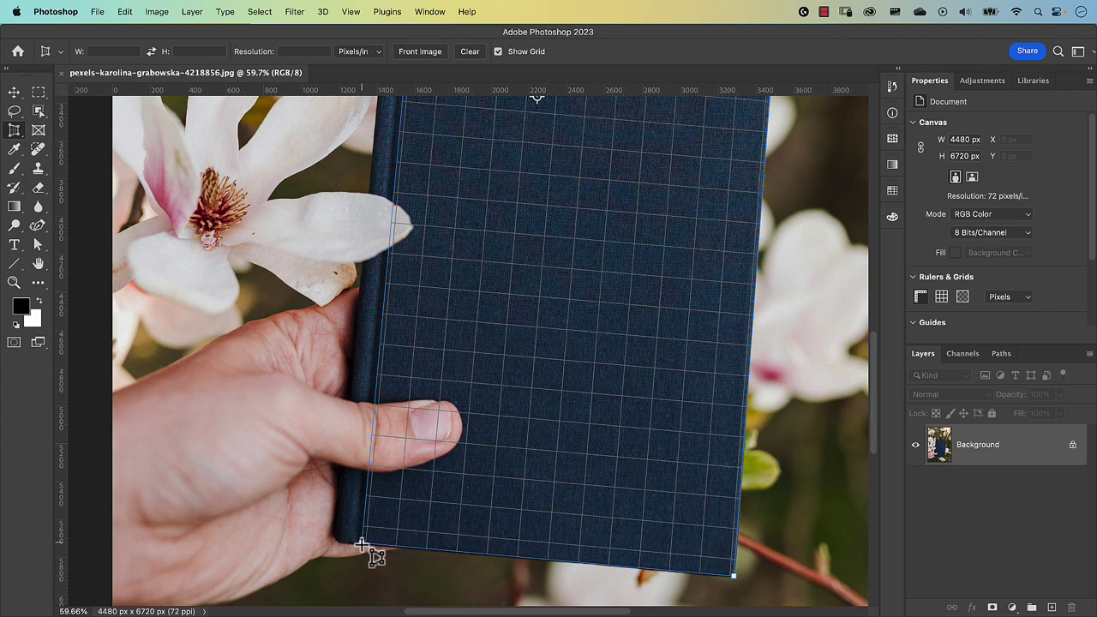
pyautogui.click(361, 544)
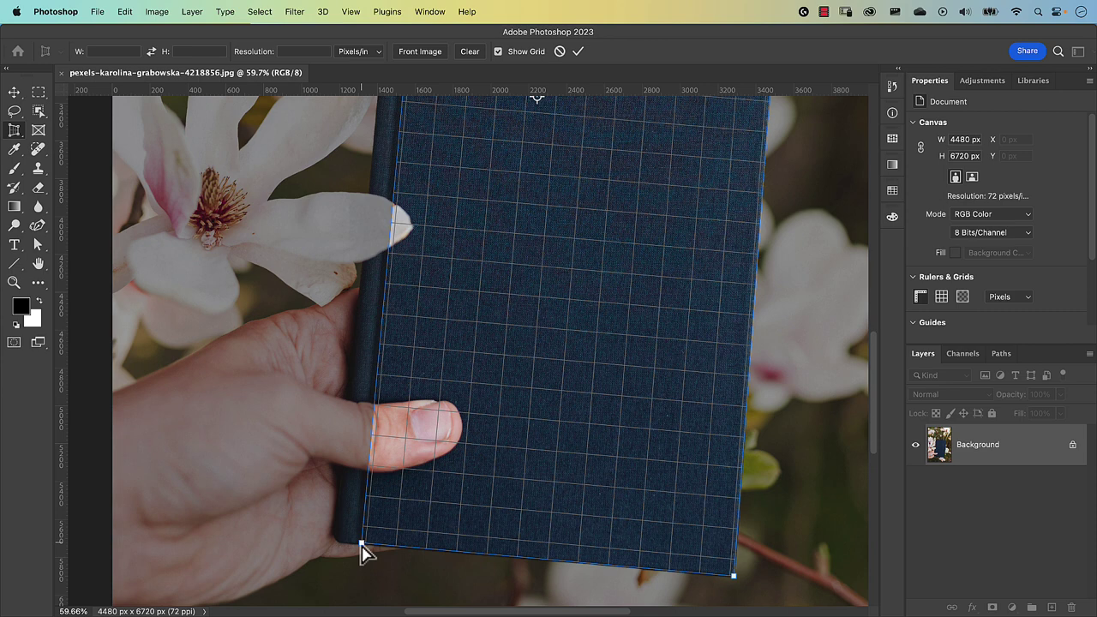
pyautogui.press('Return')
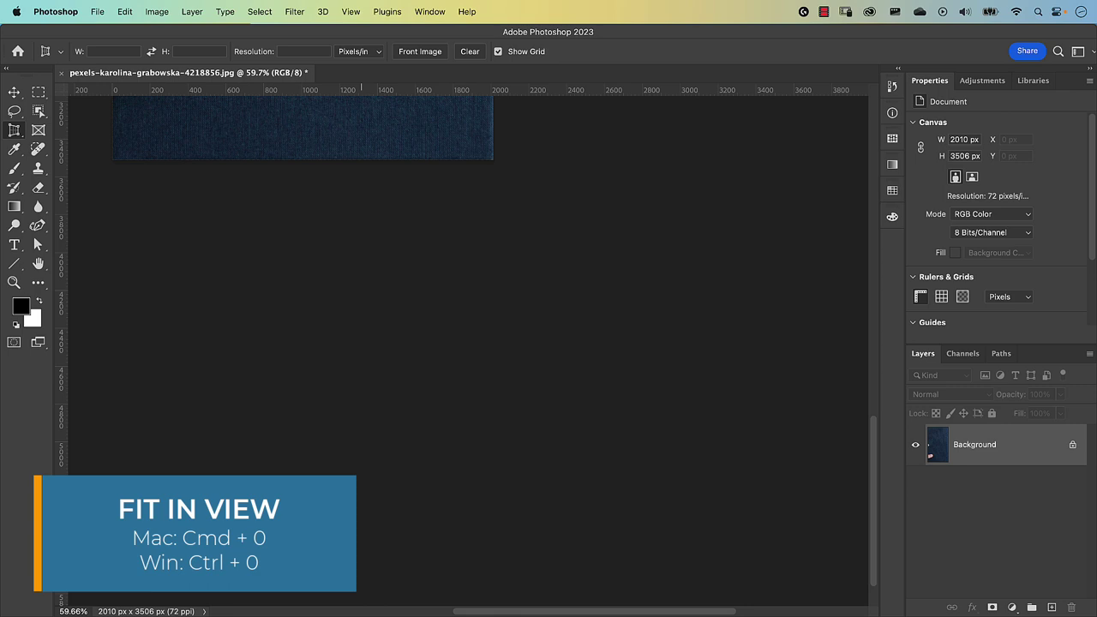
# Fit the cropped 2010 × 3506 px book cover in the window.
pyautogui.press('super+0')
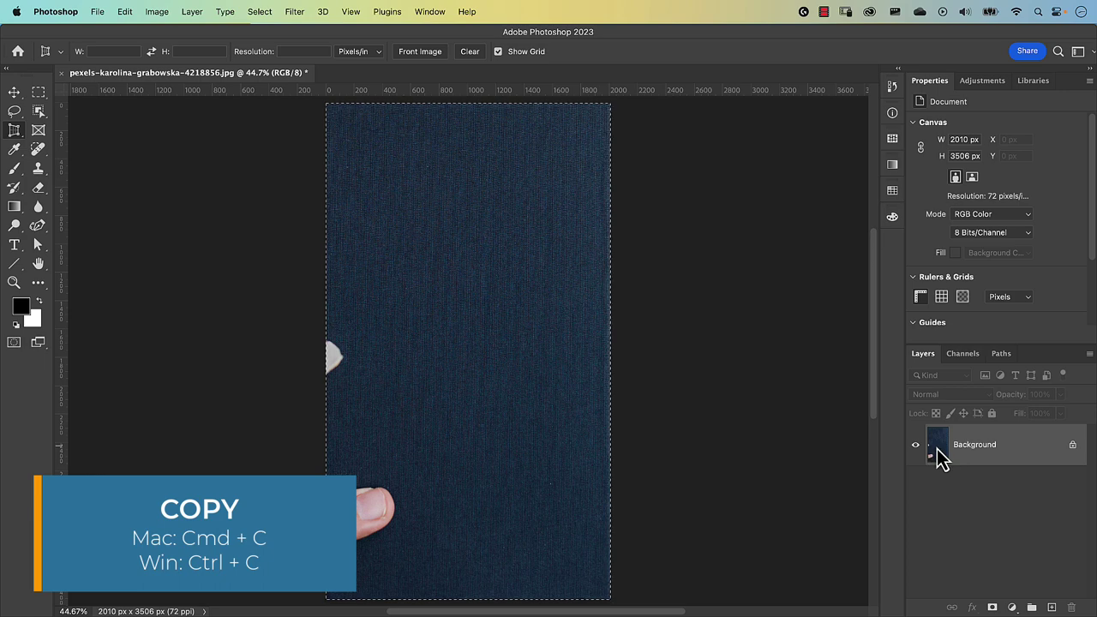
# Copy the flattened cover, then undo back to the full 4480 × 6720 px photo and fit it.
pyautogui.press('super+c')
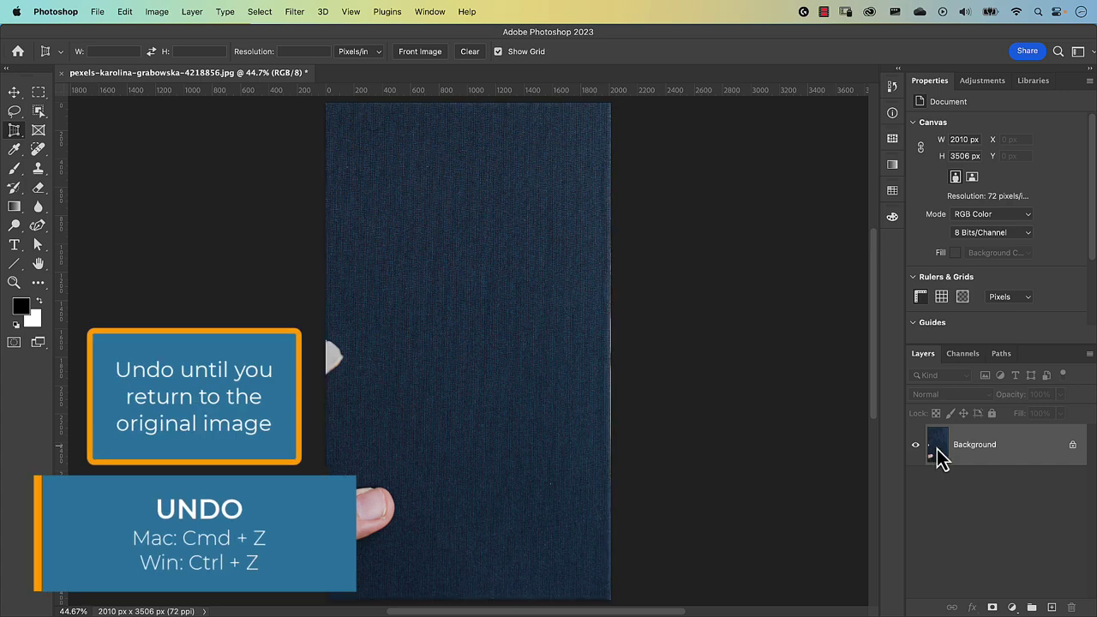
pyautogui.press('super+z')
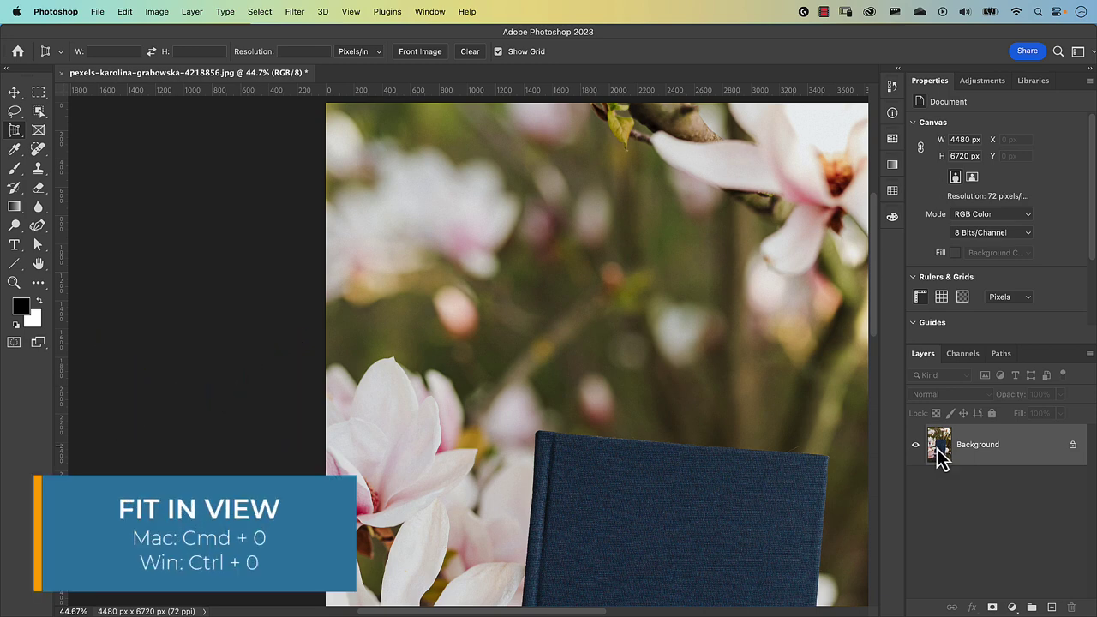
pyautogui.press('super+0')
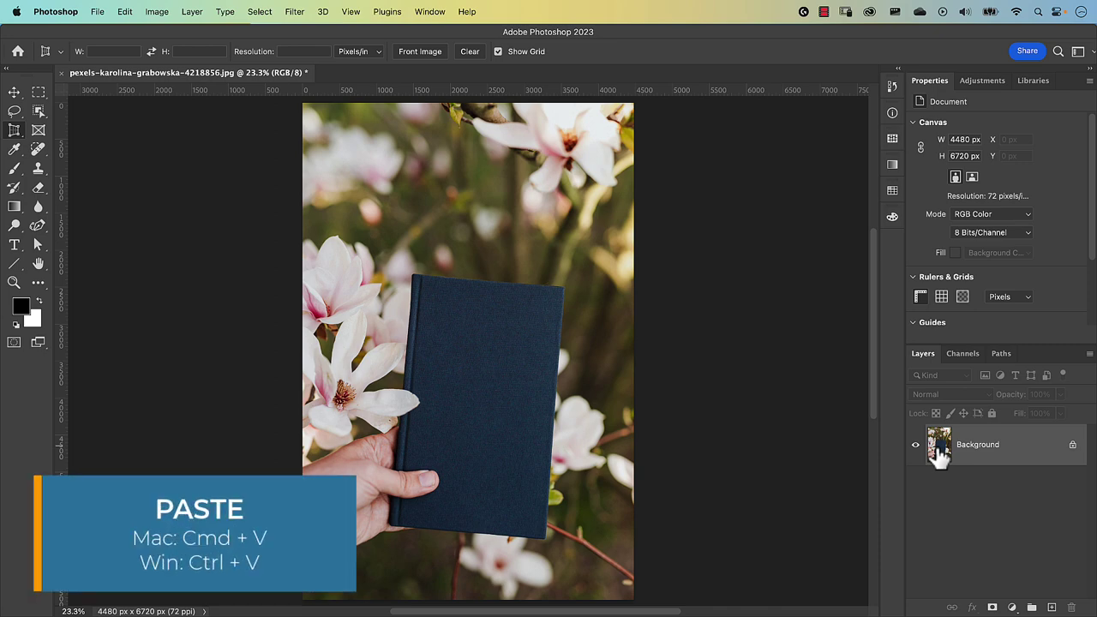
# Paste the copied cover as Layer 1 and hide the Background layer.
pyautogui.press('super+v')
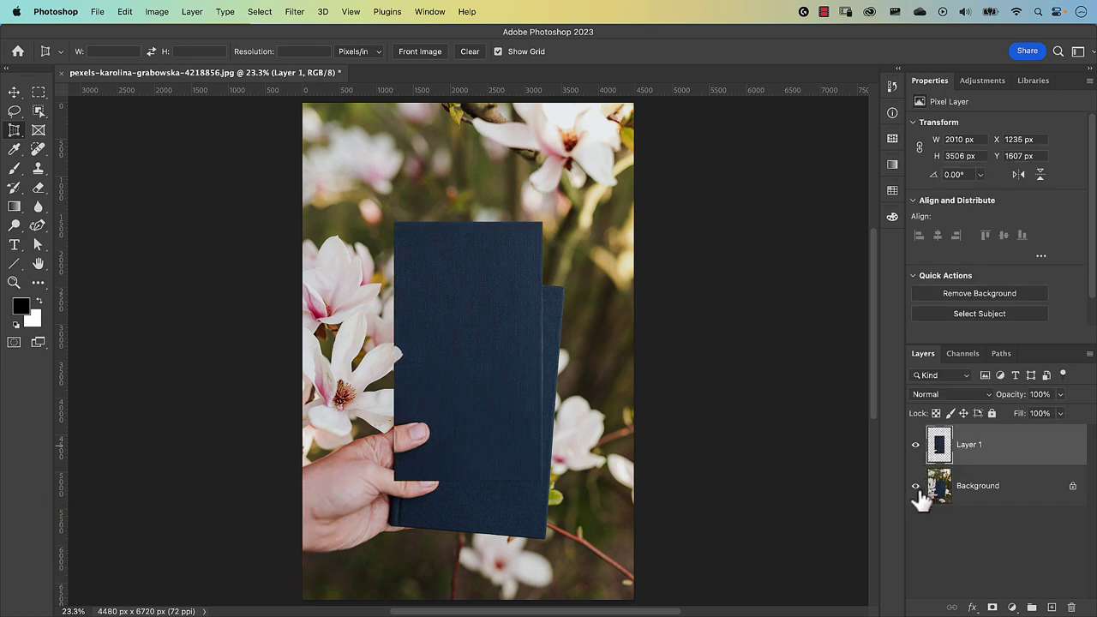
pyautogui.click(915, 486)
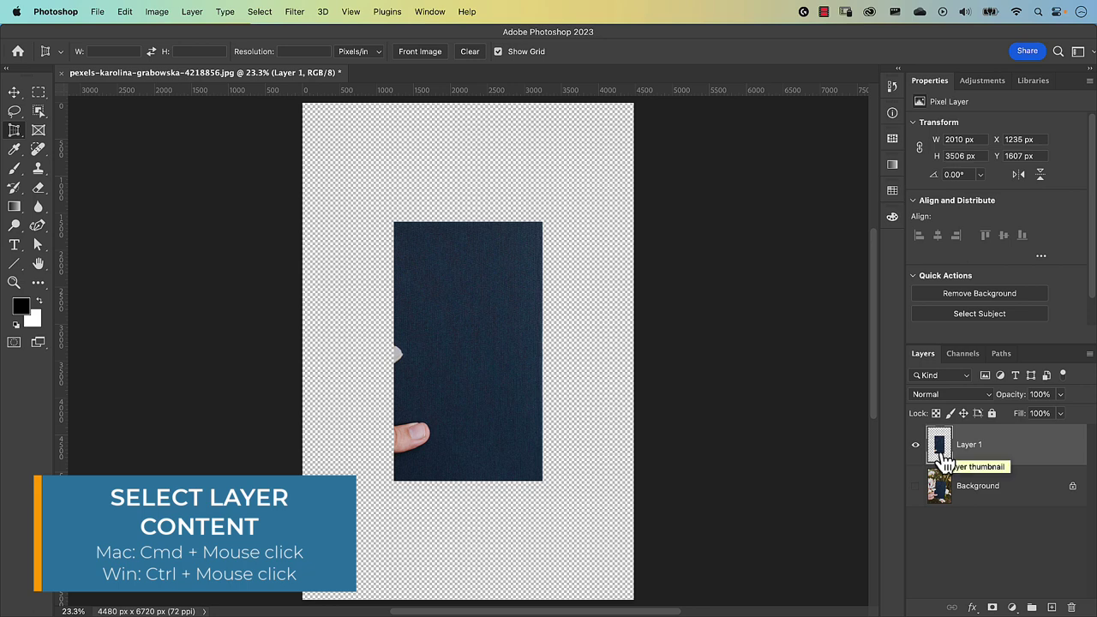
# Fill Layer 1's rectangle with solid white, deselect, and rename the layer 'Cover'.
pyautogui.keyDown('super'); pyautogui.click(940, 453); pyautogui.keyUp('super')
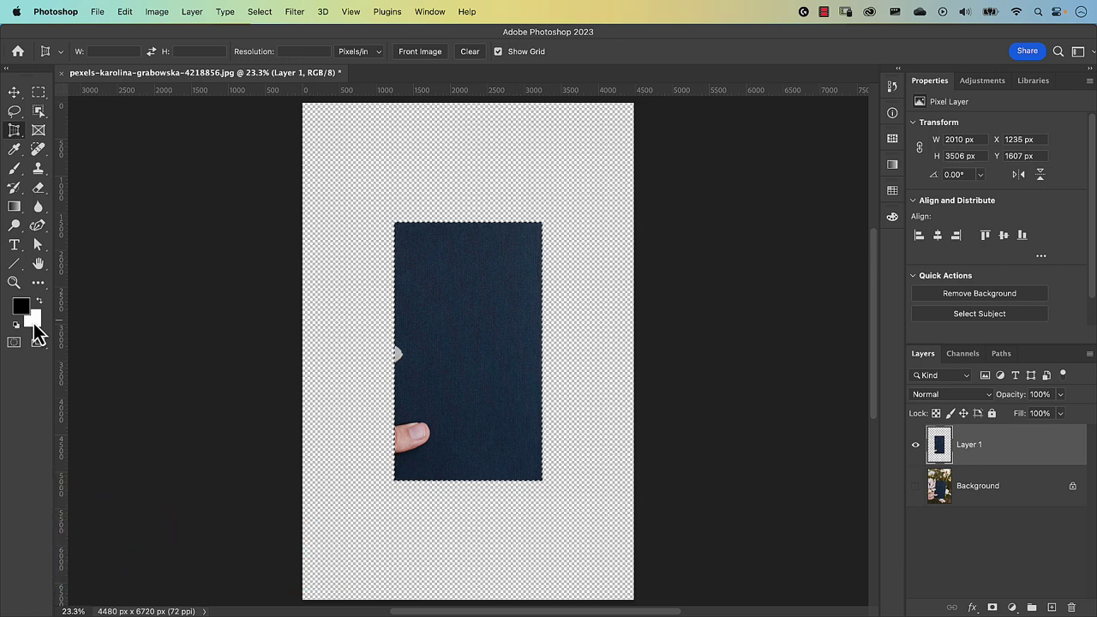
pyautogui.press('super+BackSpace')
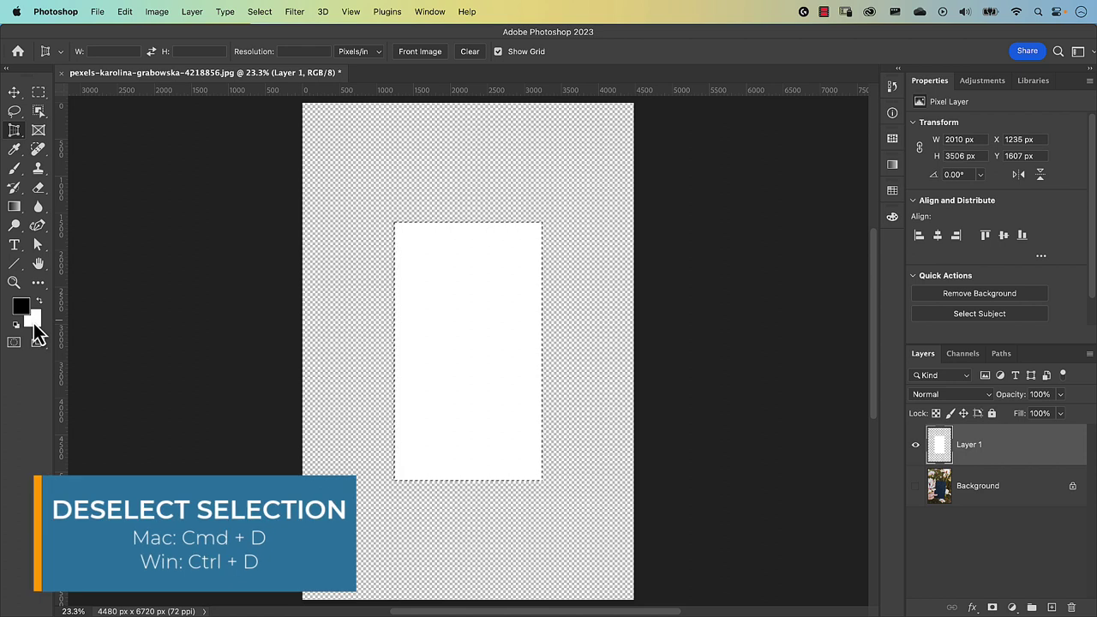
pyautogui.press('super+d')
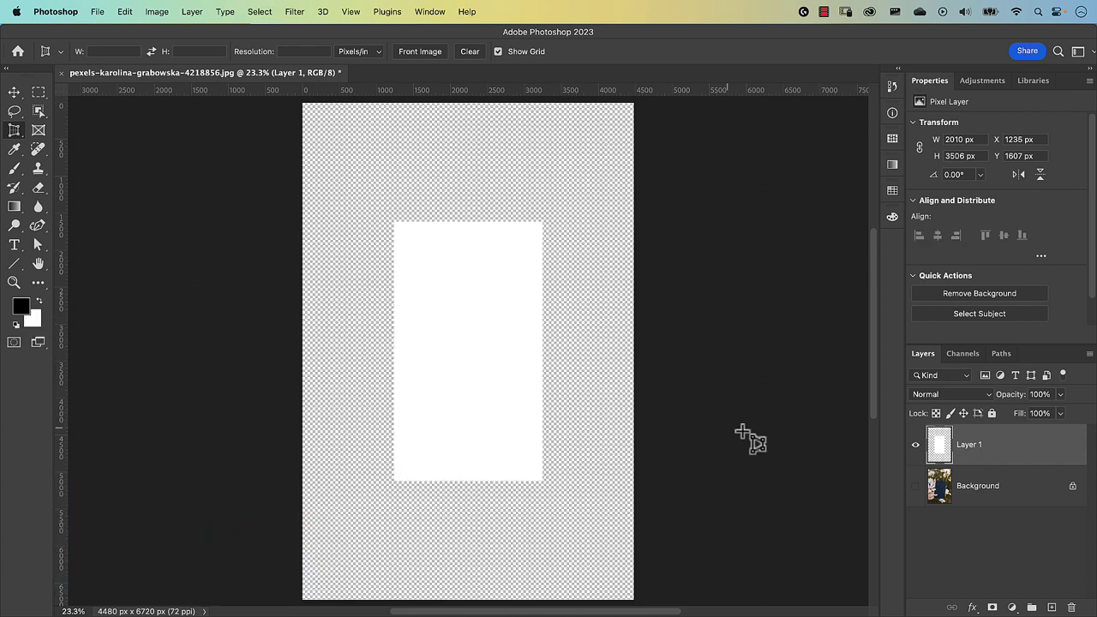
pyautogui.doubleClick(973, 447)
pyautogui.write('Cover')
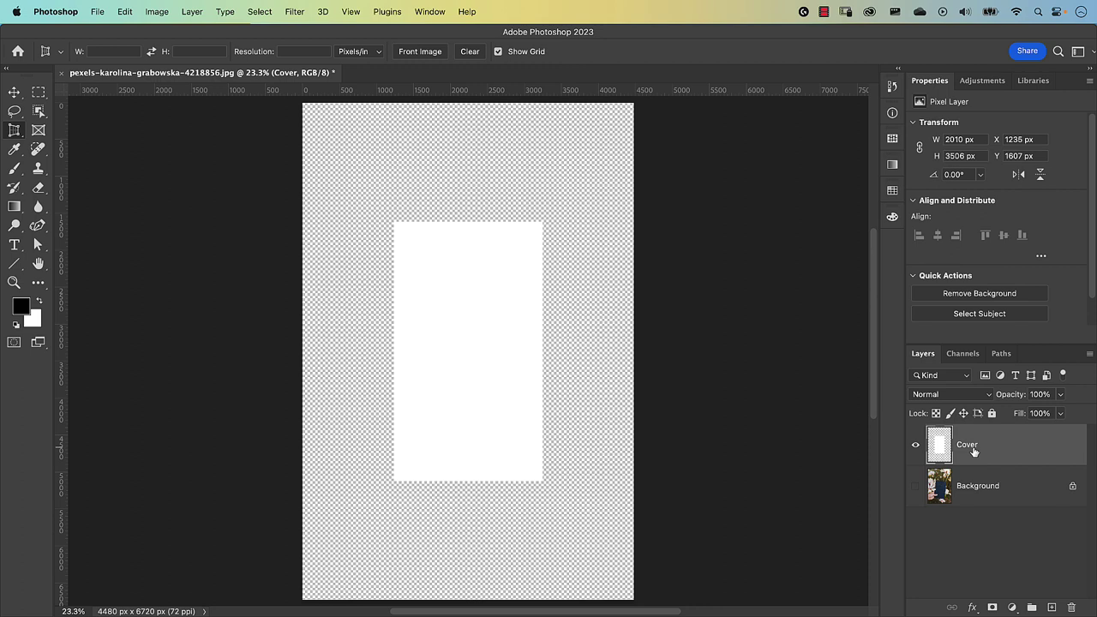
# Convert the Cover layer into an embedded smart object (Cover.psb) and show the Background photo.
pyautogui.rightClick(1041, 456)
pyautogui.scroll(-4, 981, 557)
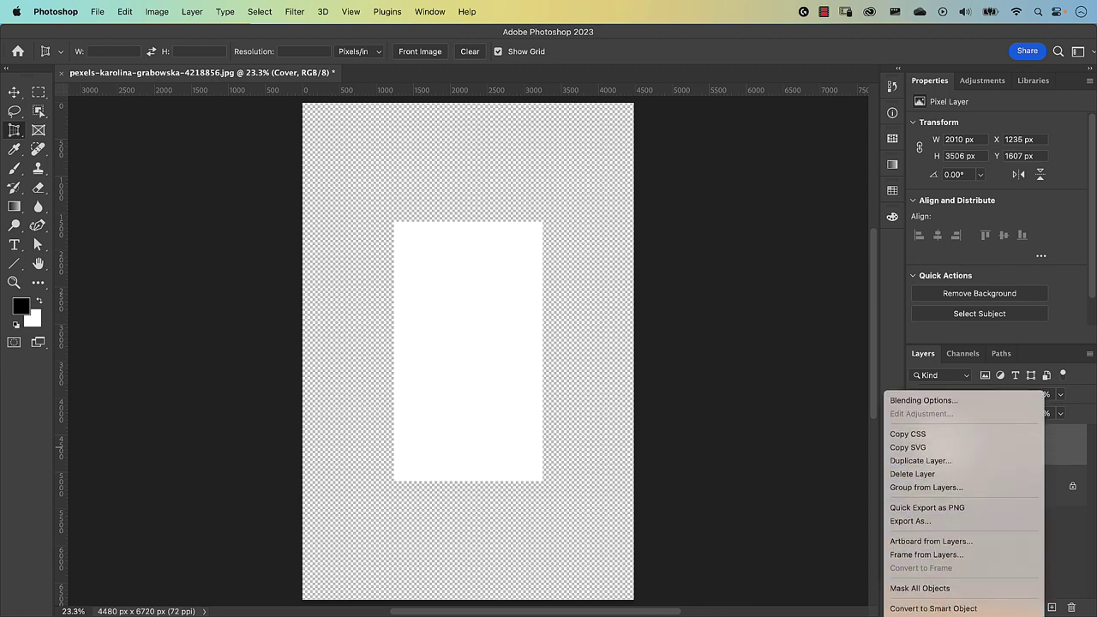
pyautogui.click(975, 543)
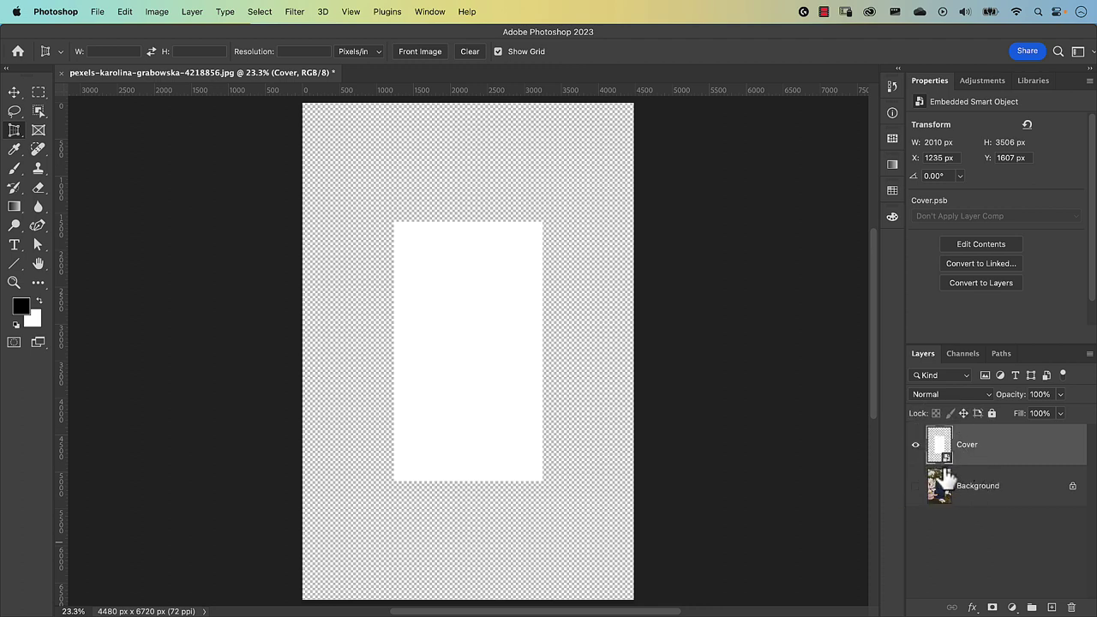
pyautogui.click(915, 486)
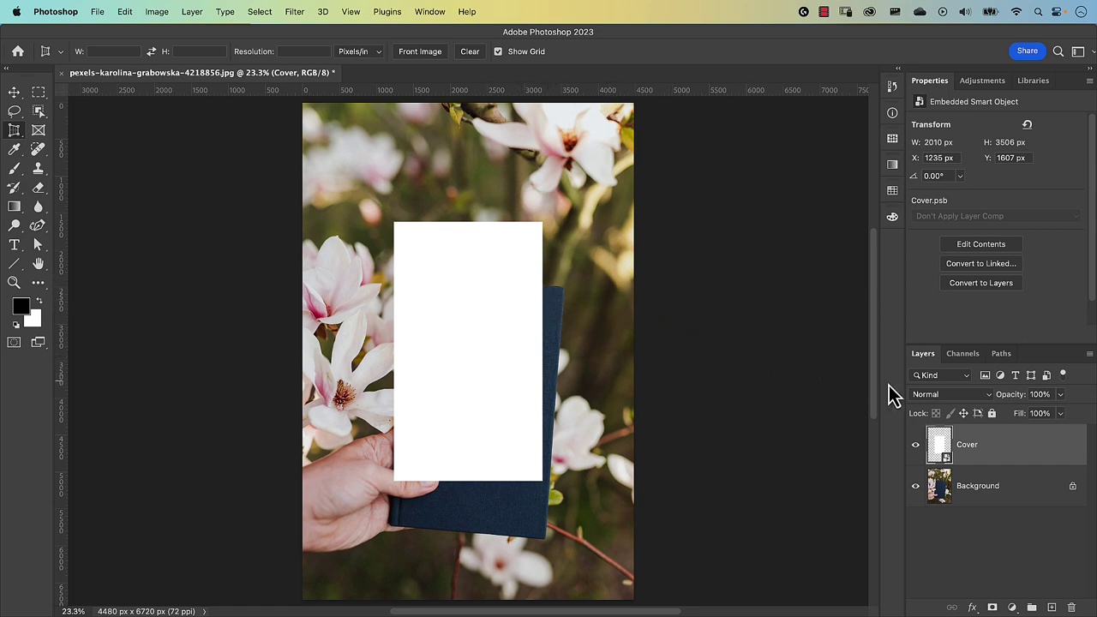
# Drop the Cover opacity to 61% and drag its four corners onto the held book's corners.
pyautogui.moveTo(1020, 406); pyautogui.dragTo(994, 408)
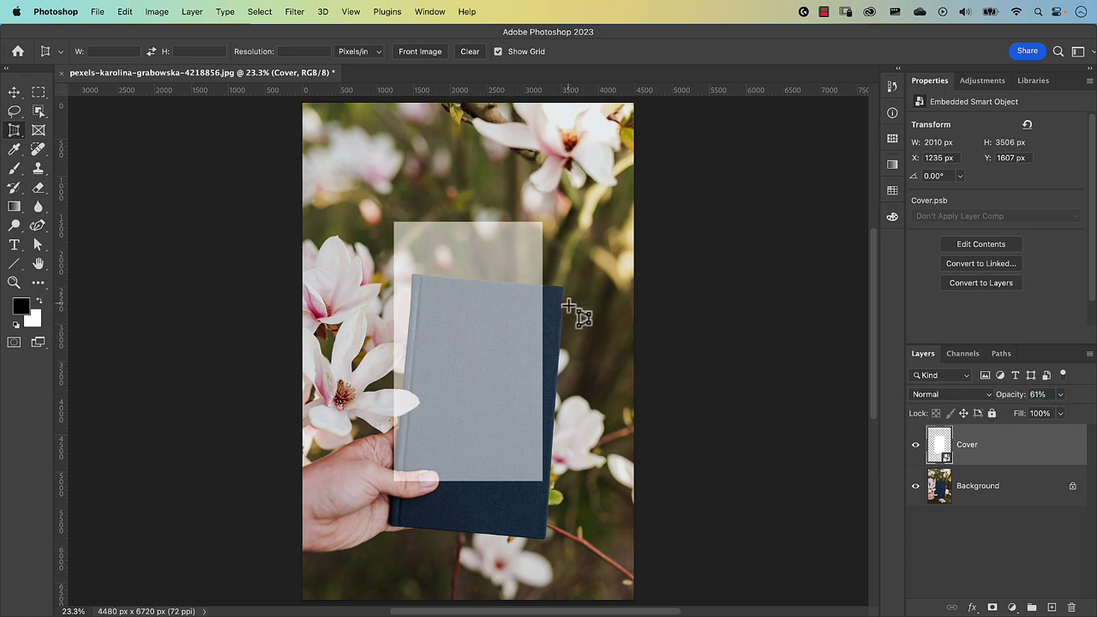
pyautogui.click(15, 92)
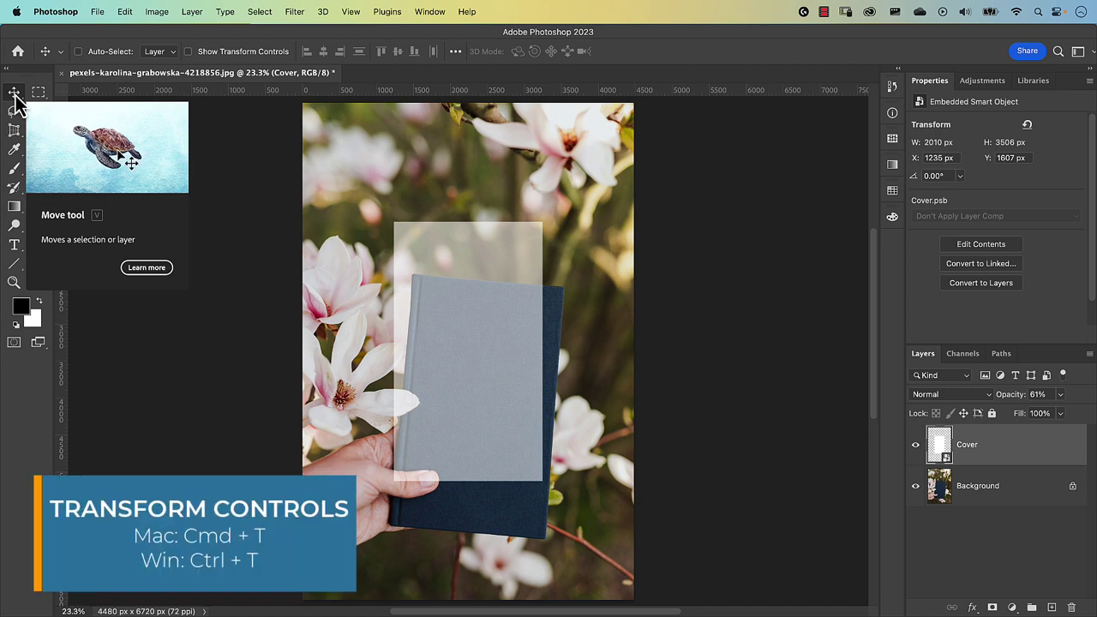
pyautogui.press('super')
pyautogui.press('super+t')
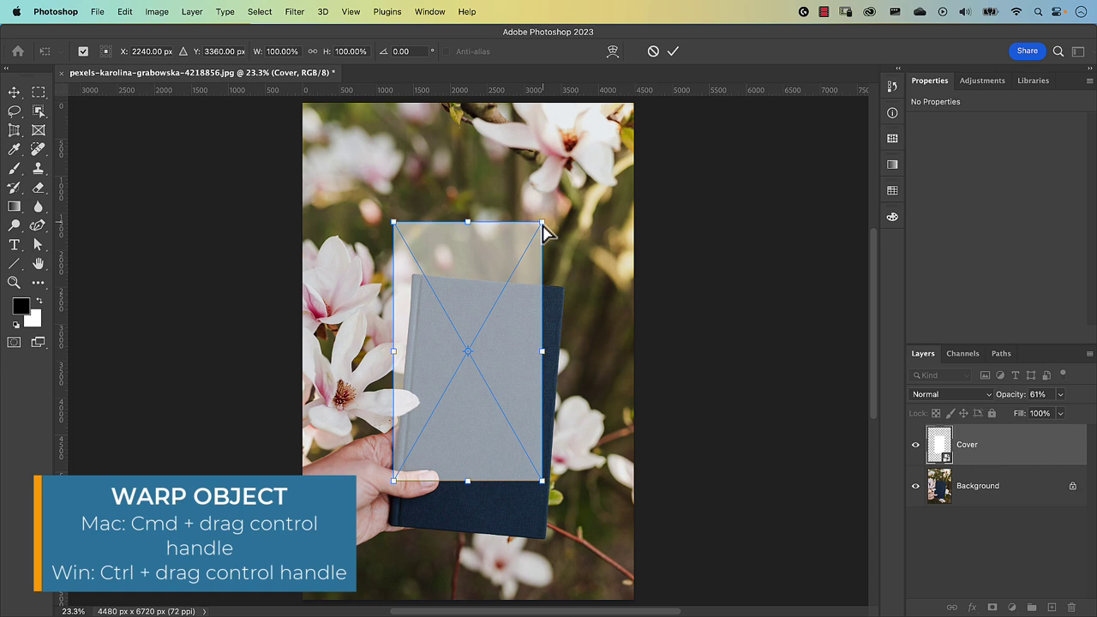
pyautogui.moveTo(542, 225); pyautogui.dragTo(566, 300)
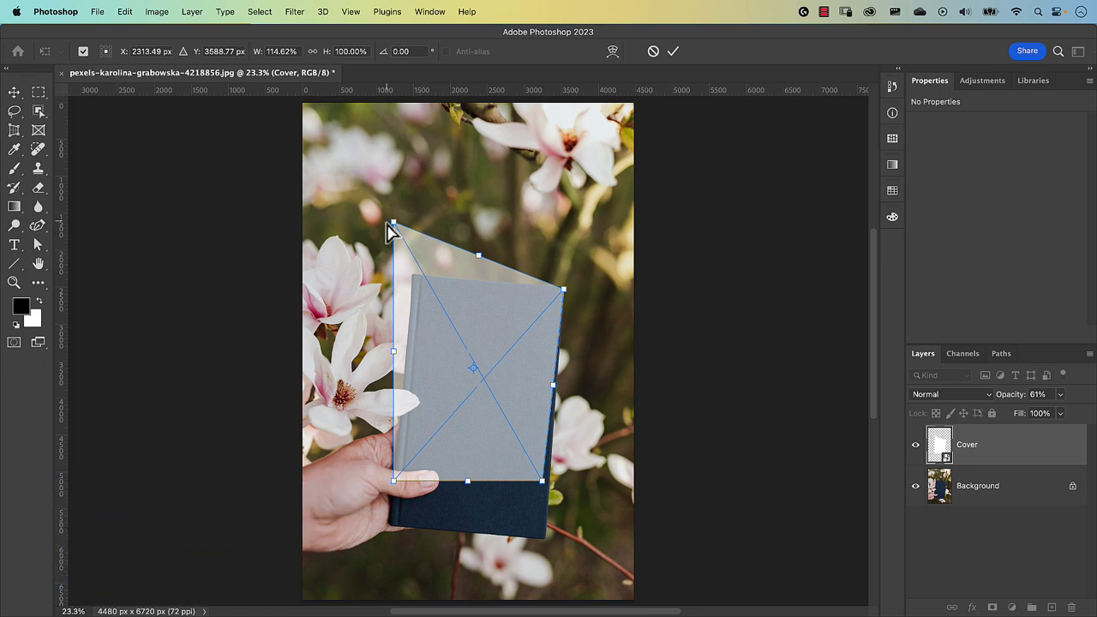
pyautogui.moveTo(394, 225); pyautogui.dragTo(425, 283)
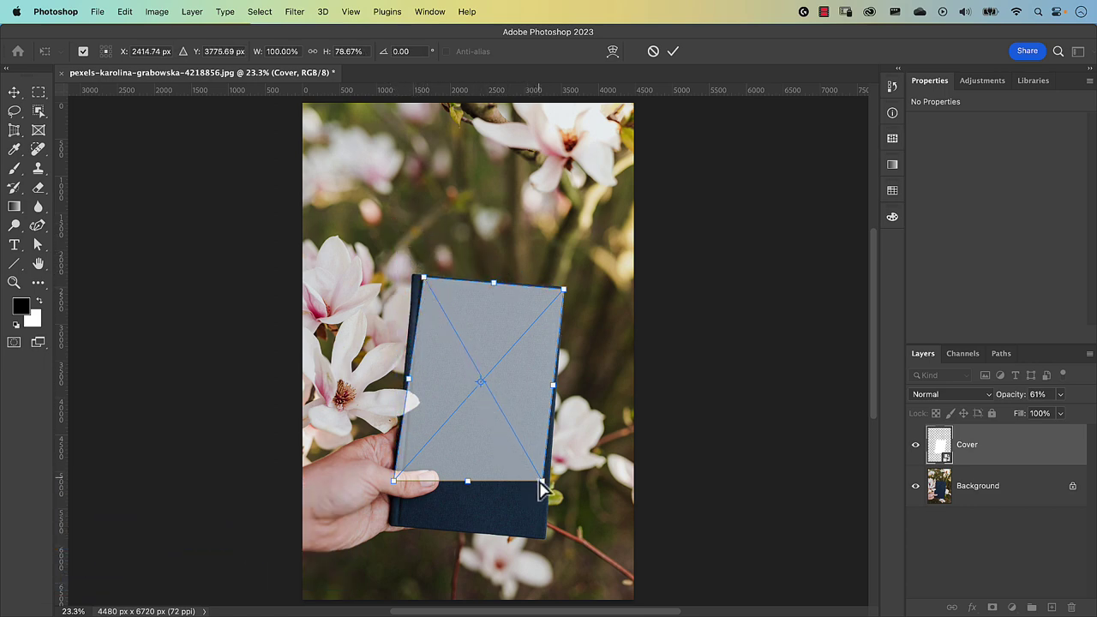
pyautogui.moveTo(542, 482); pyautogui.dragTo(543, 538)
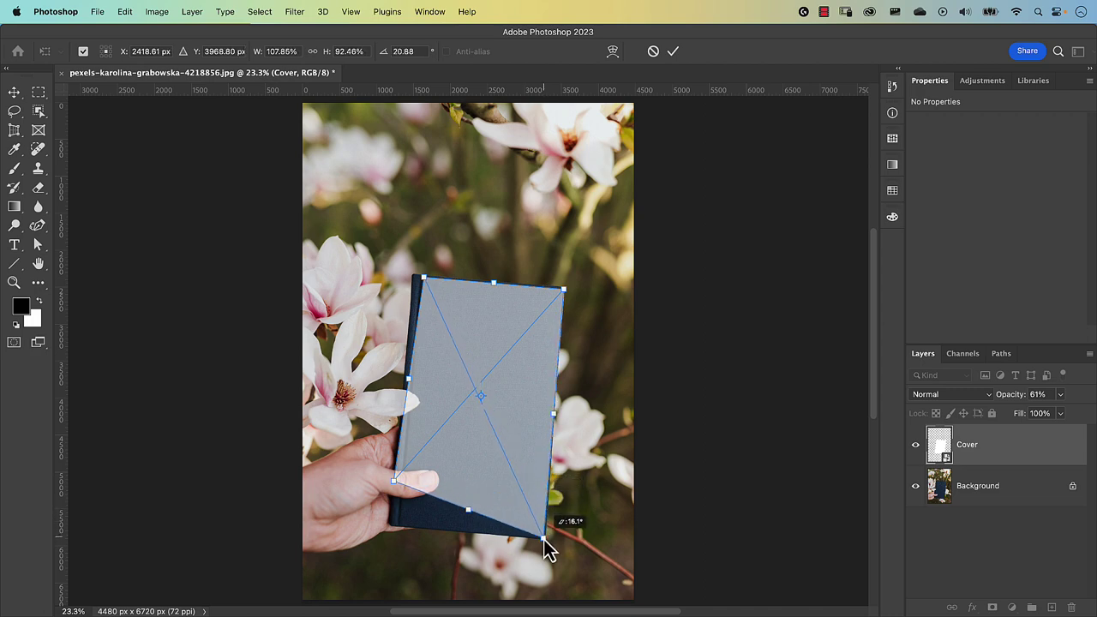
pyautogui.moveTo(392, 490); pyautogui.dragTo(398, 524)
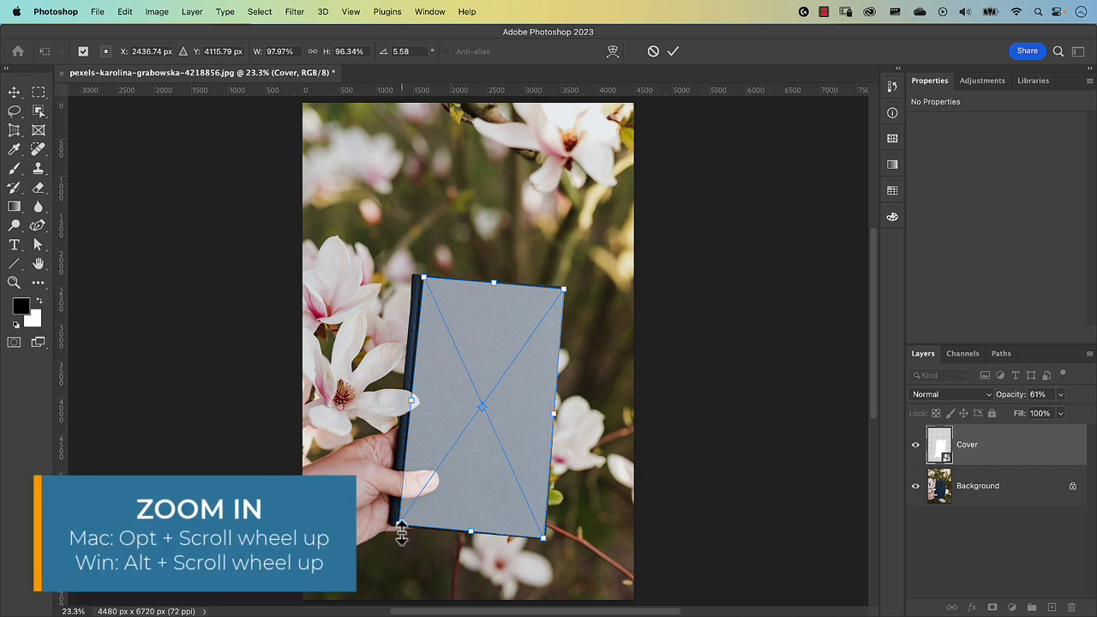
# Refine the cover's bottom-left, bottom-right and top-left corners onto the book edges and commit the distortion.
pyautogui.scroll(6, 401, 534)
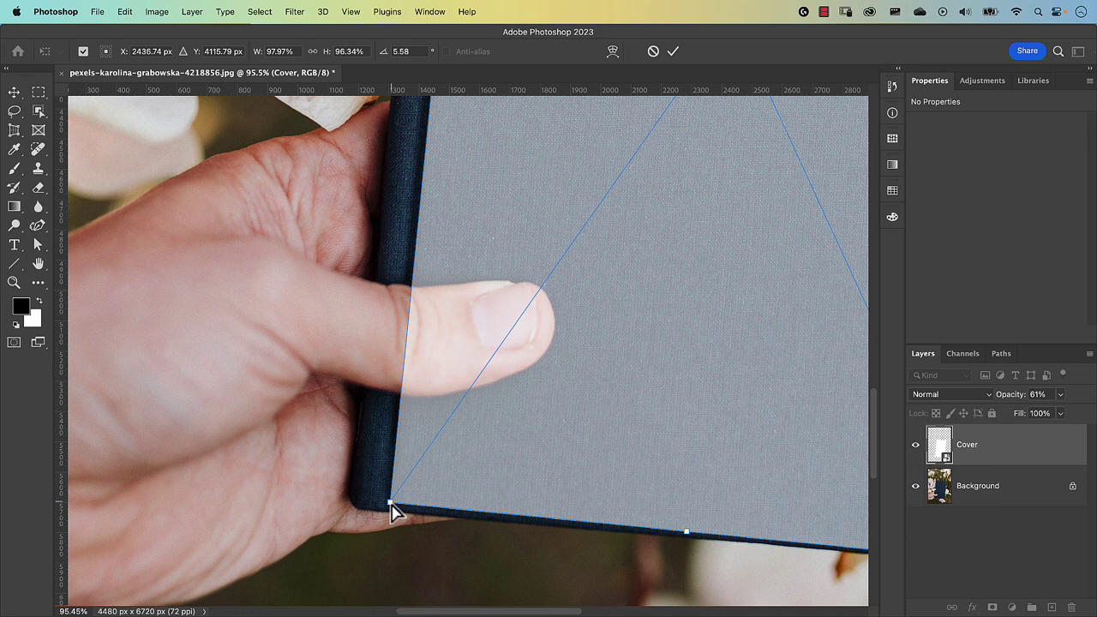
pyautogui.moveTo(389, 503); pyautogui.dragTo(390, 515)
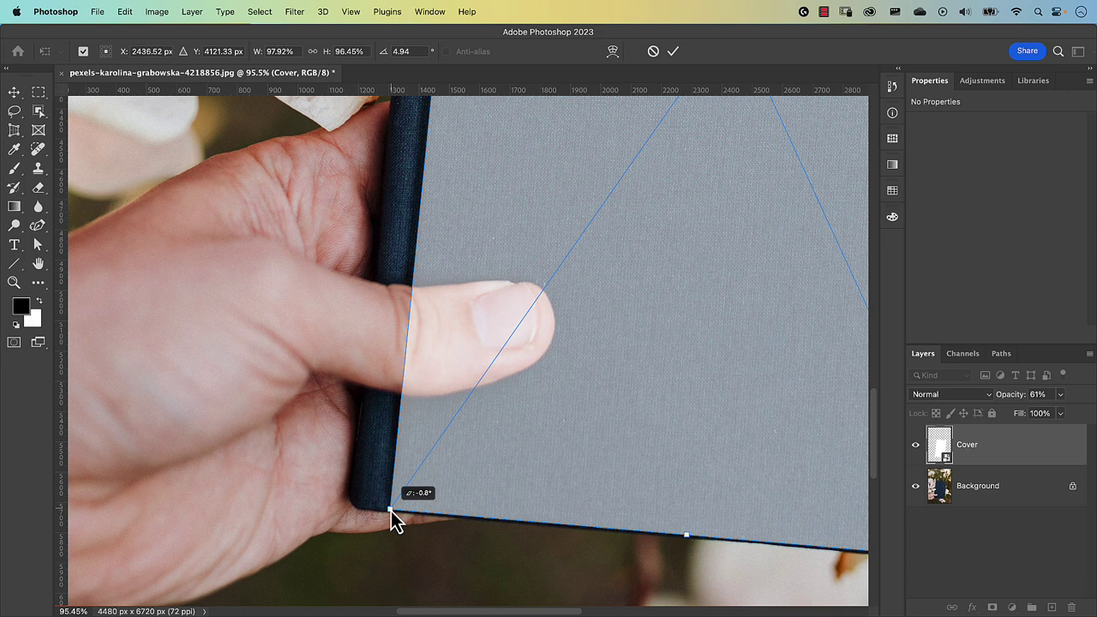
pyautogui.moveTo(391, 511); pyautogui.dragTo(390, 509)
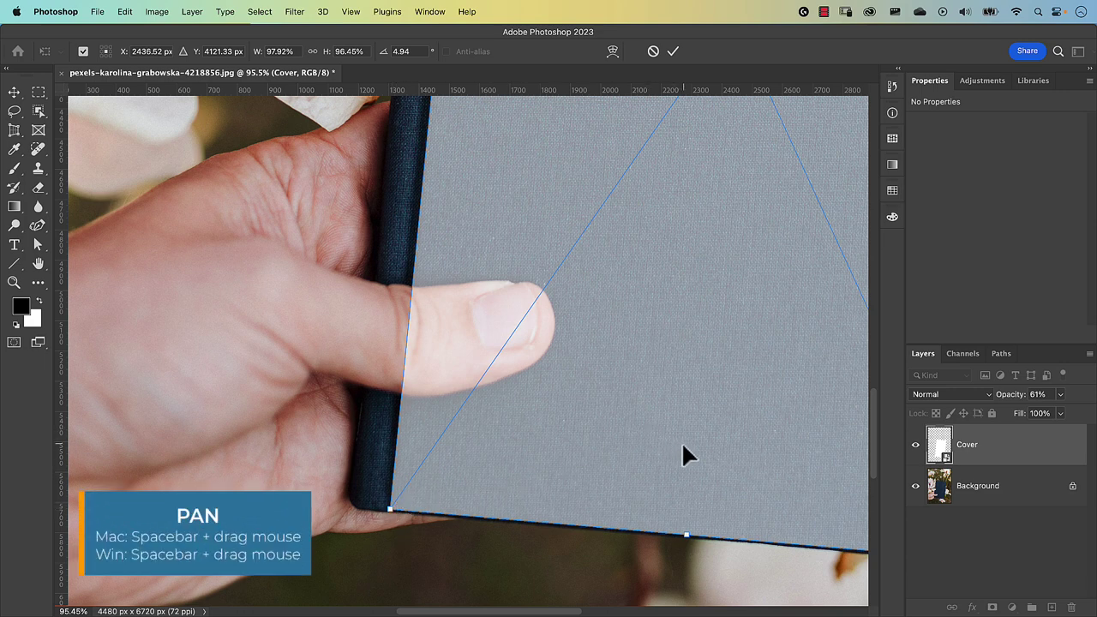
pyautogui.press('space')
pyautogui.moveTo(727, 449); pyautogui.dragTo(323, 416)
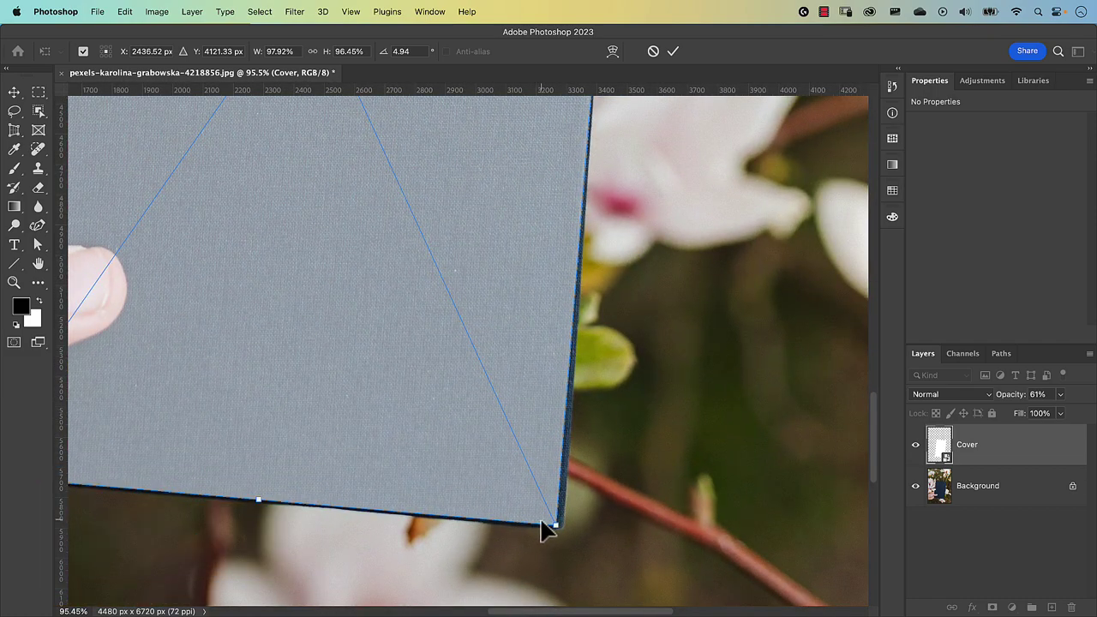
pyautogui.moveTo(556, 527); pyautogui.dragTo(561, 538)
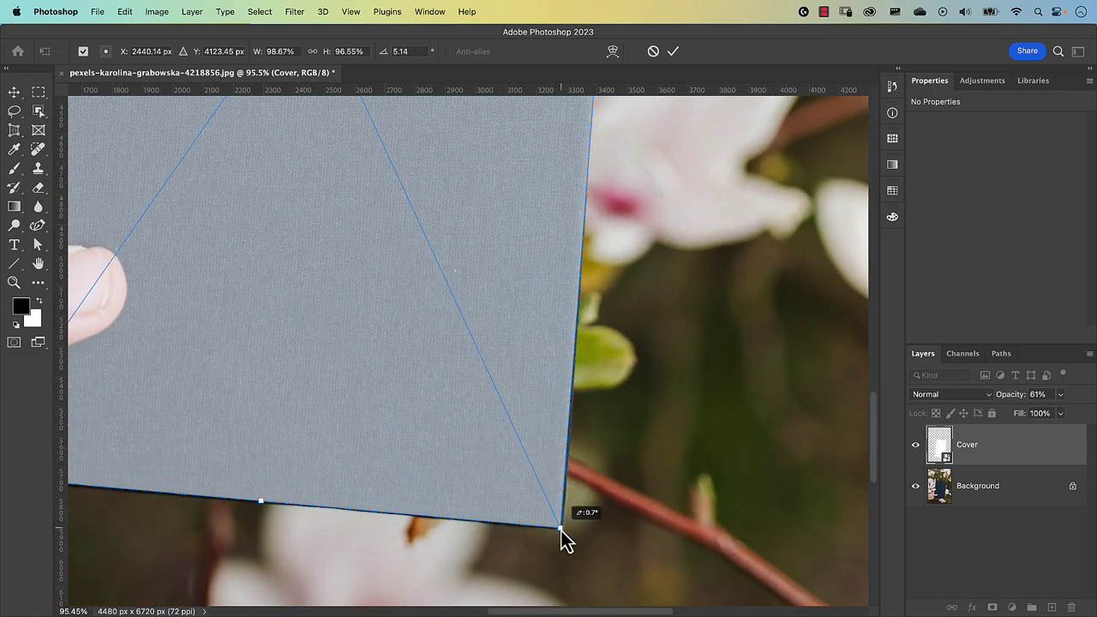
pyautogui.scroll(10, 570, 338)
pyautogui.hscroll(-6, 598, 245)
pyautogui.moveTo(275, 211); pyautogui.dragTo(267, 204)
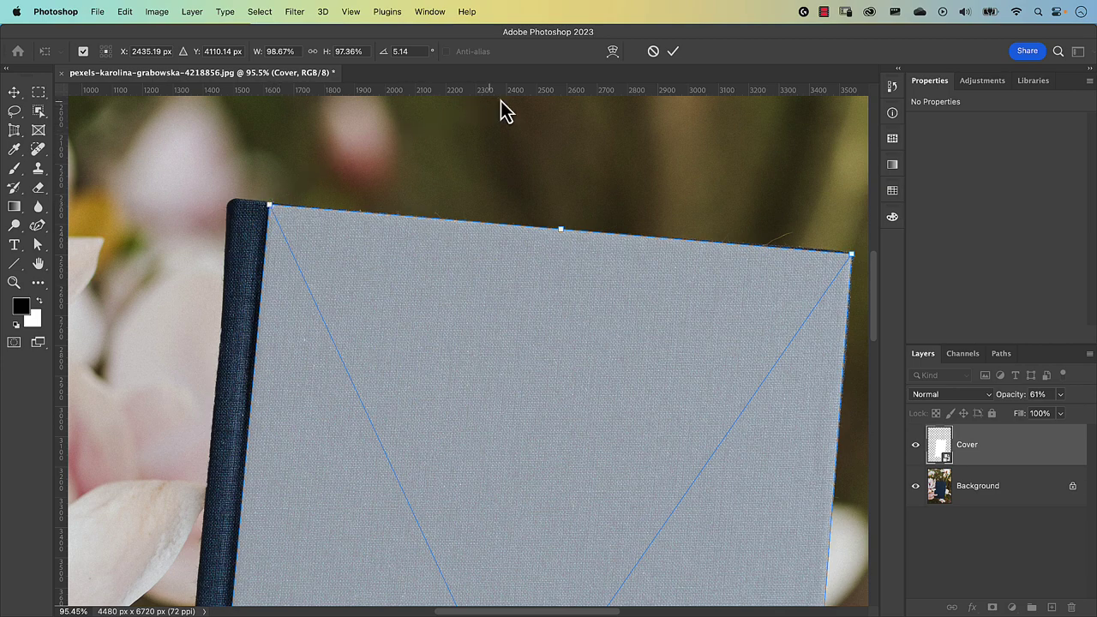
pyautogui.click(673, 52)
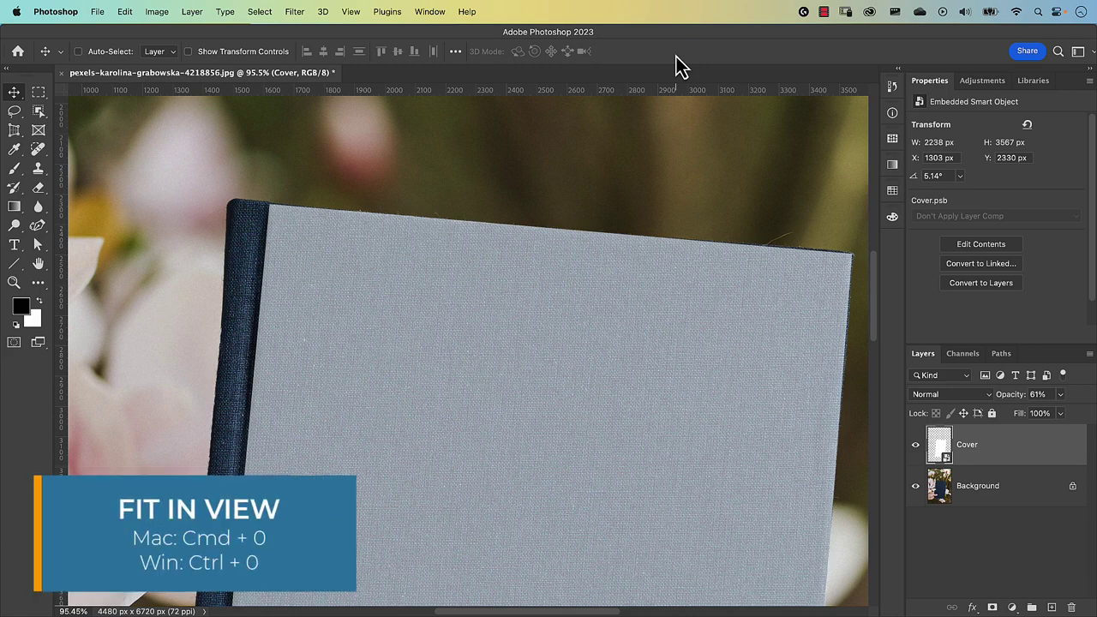
# Restore the Cover layer to 100% opacity and open Cover.psb in its own tab, fitted to view.
pyautogui.press('super')
pyautogui.press('super+0')
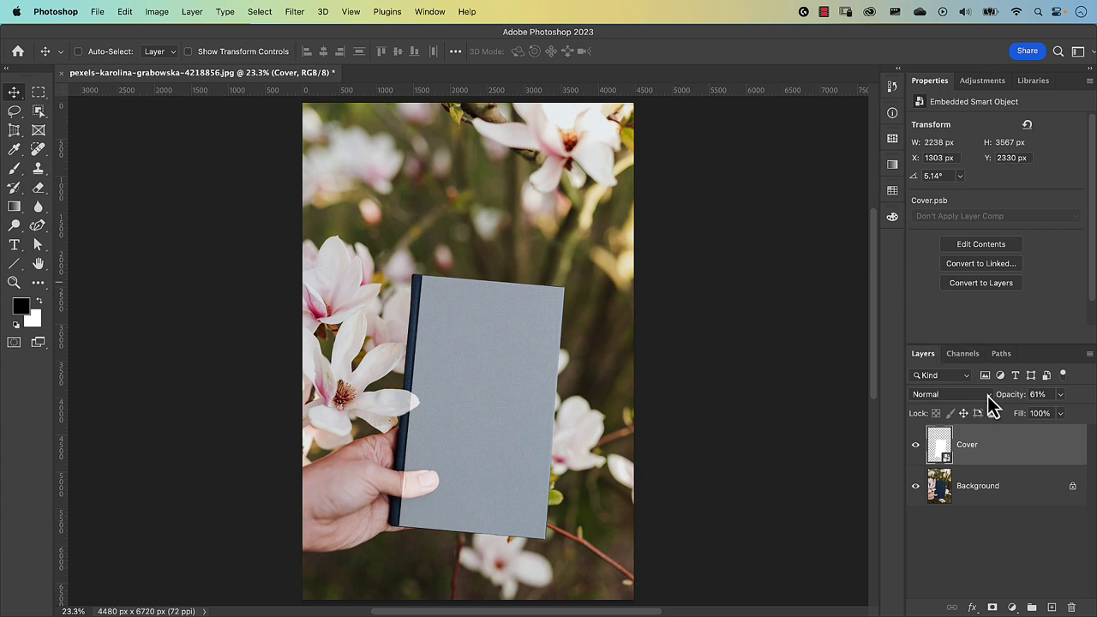
pyautogui.moveTo(1003, 397); pyautogui.dragTo(1060, 406)
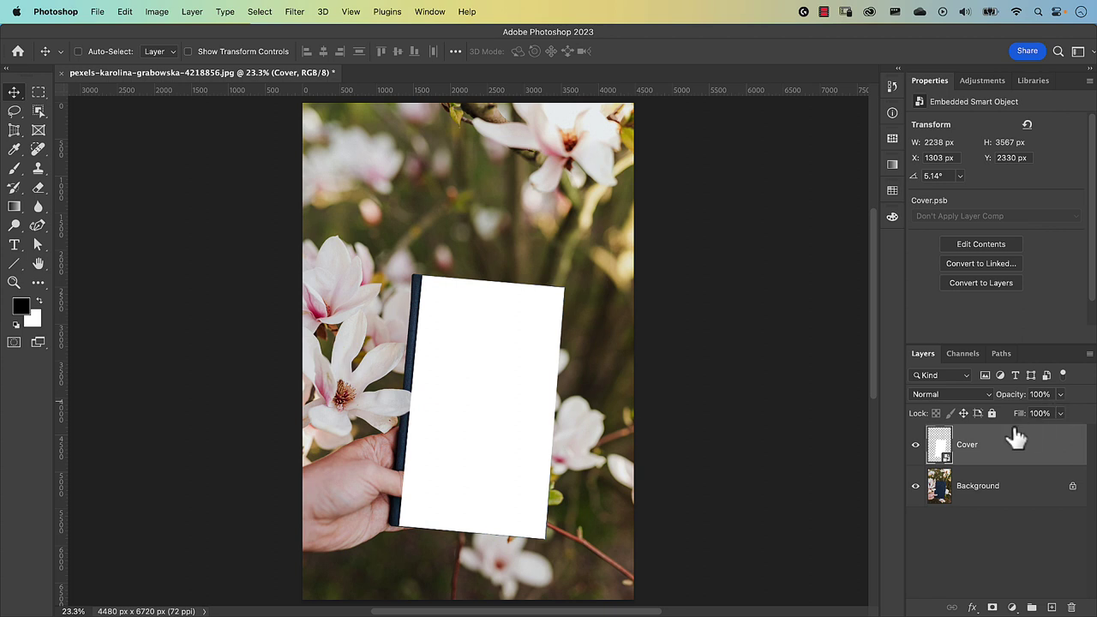
pyautogui.doubleClick(939, 454)
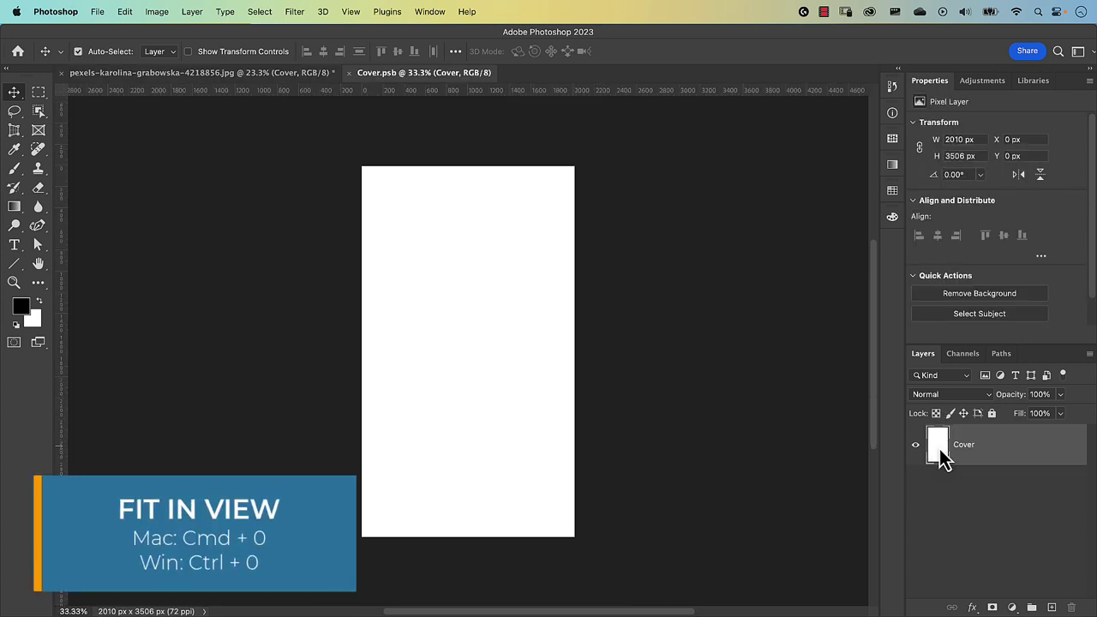
pyautogui.press('super+0')
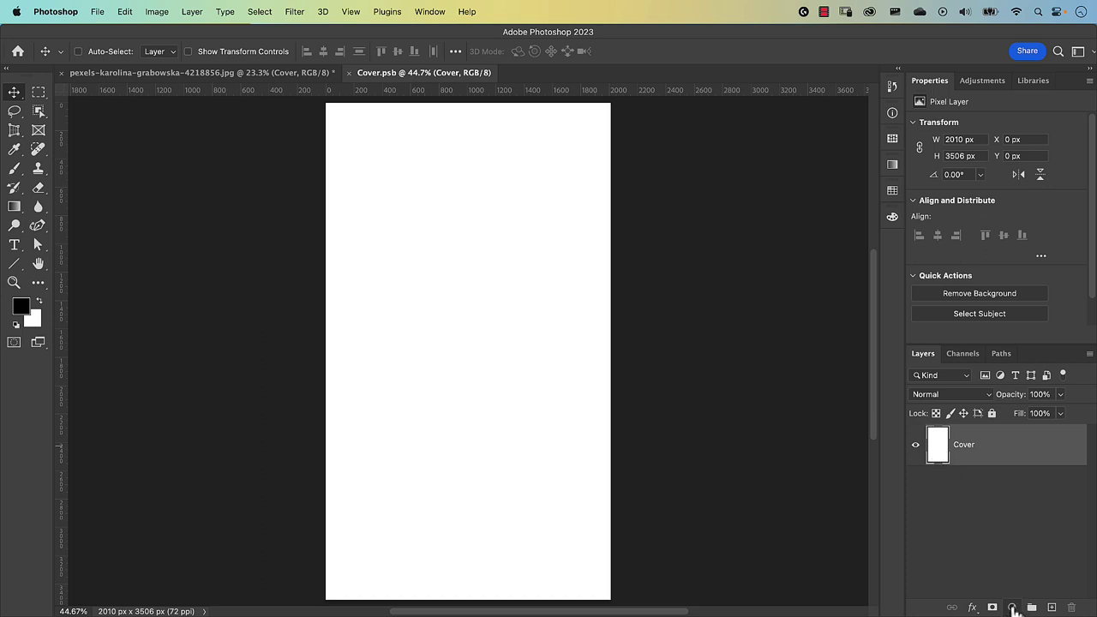
# Add a black Solid Color fill layer below Cover and rename it Background.
pyautogui.click(1012, 607)
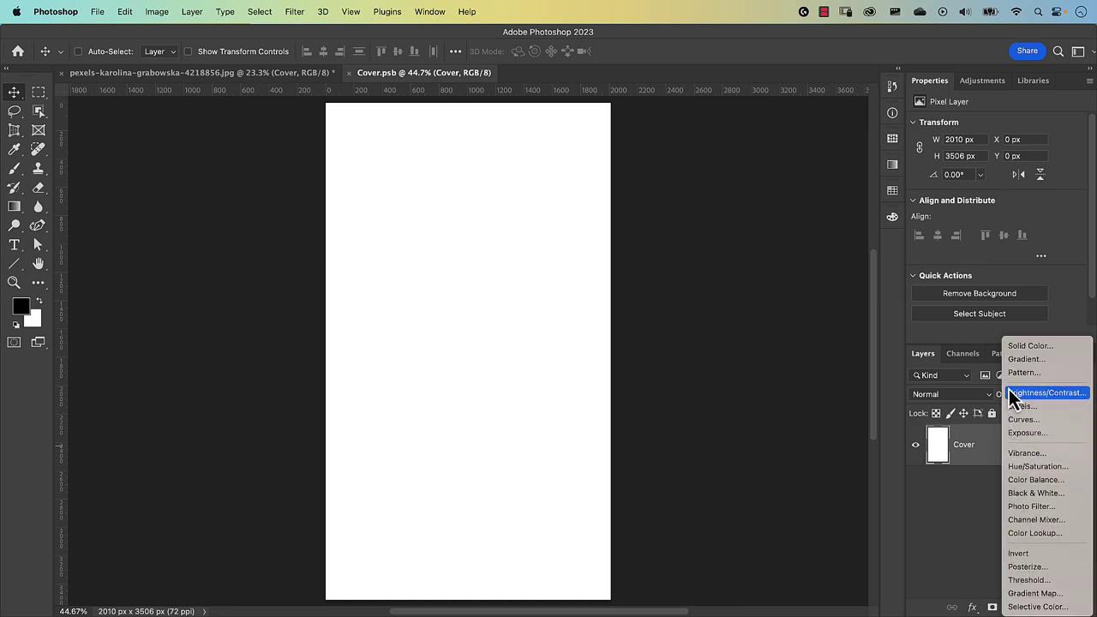
pyautogui.click(1009, 351)
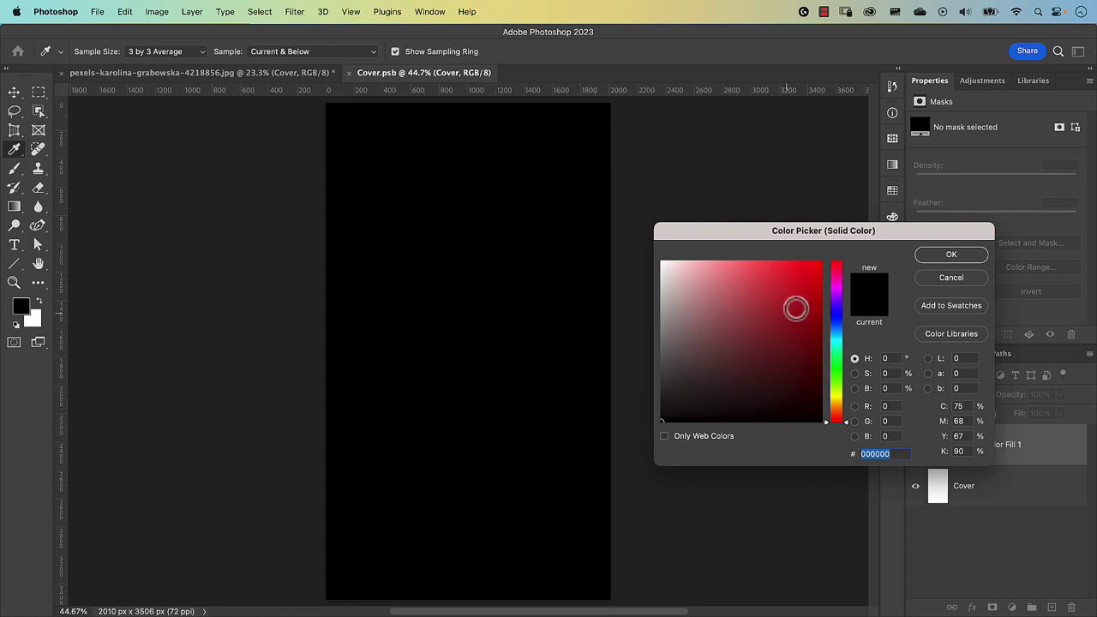
pyautogui.click(945, 254)
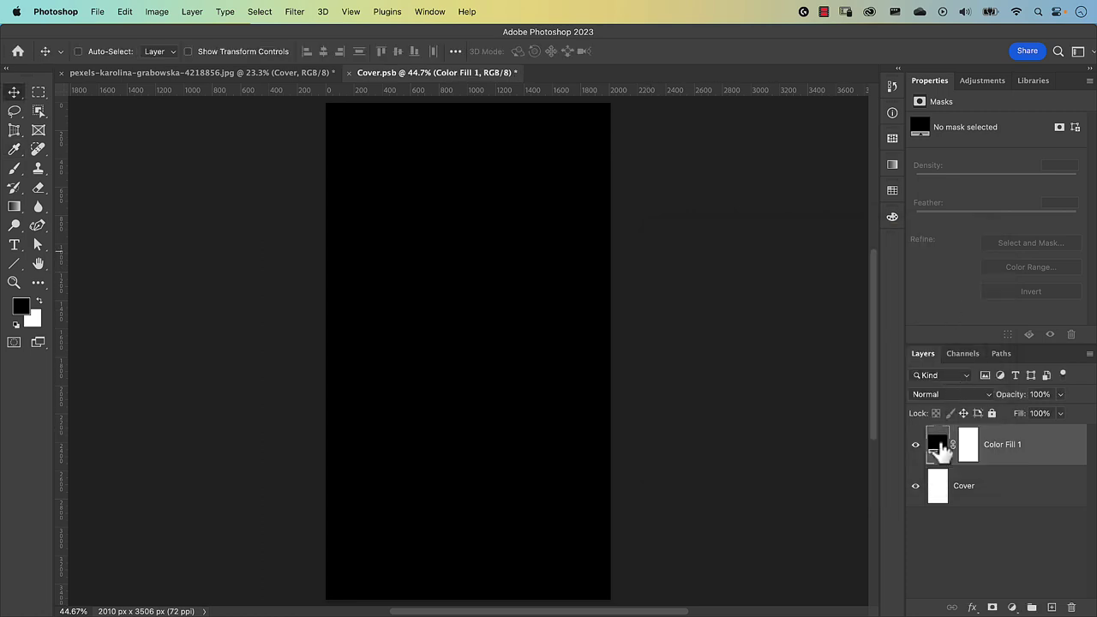
pyautogui.moveTo(938, 452); pyautogui.dragTo(940, 521)
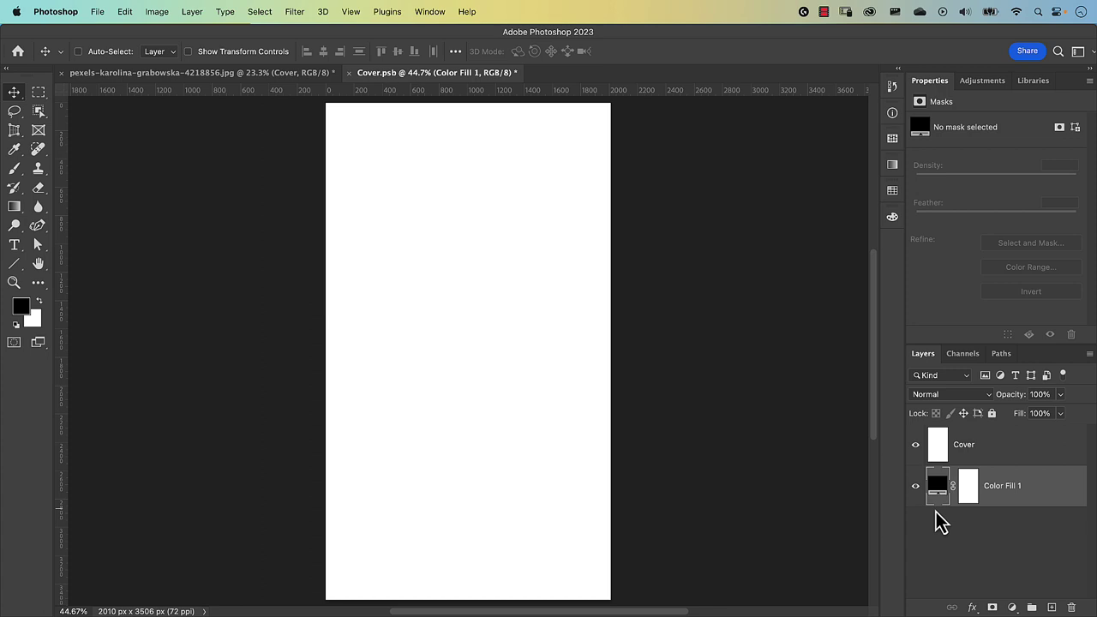
pyautogui.doubleClick(1005, 486)
pyautogui.write('Backgroun')
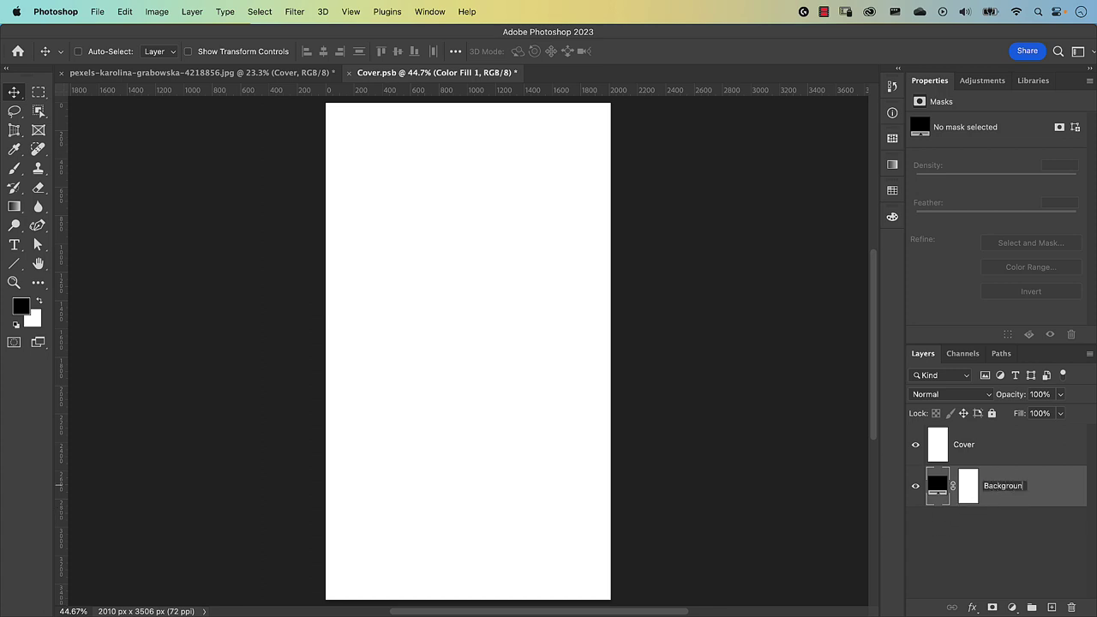
pyautogui.write('d')
pyautogui.press('Return')
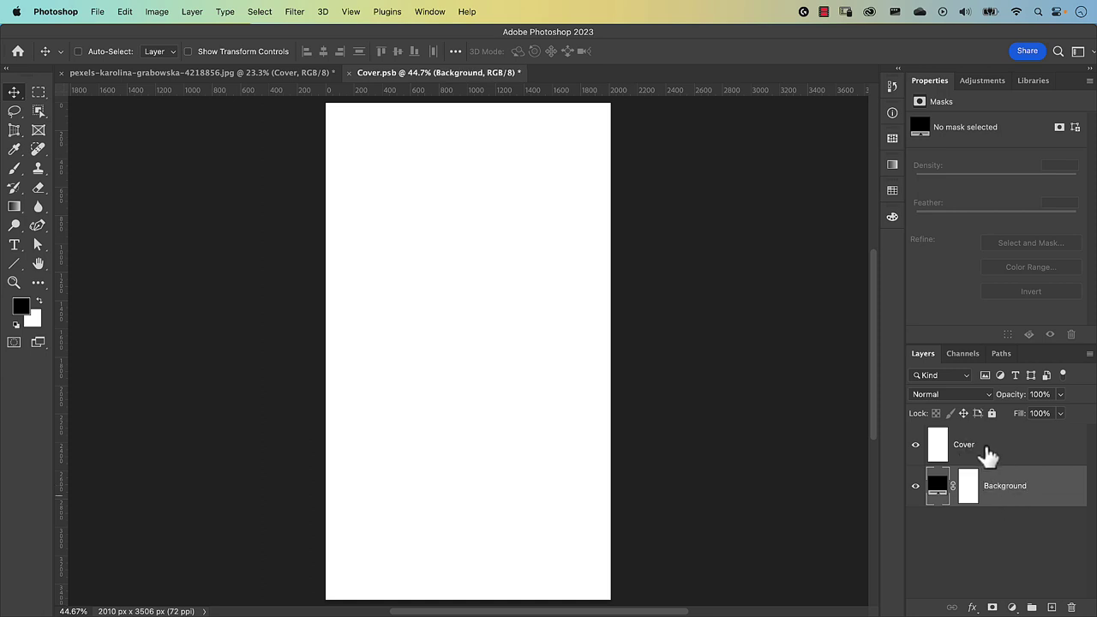
# Delete the white Cover layer and add a new empty Layer 1.
pyautogui.click(988, 457)
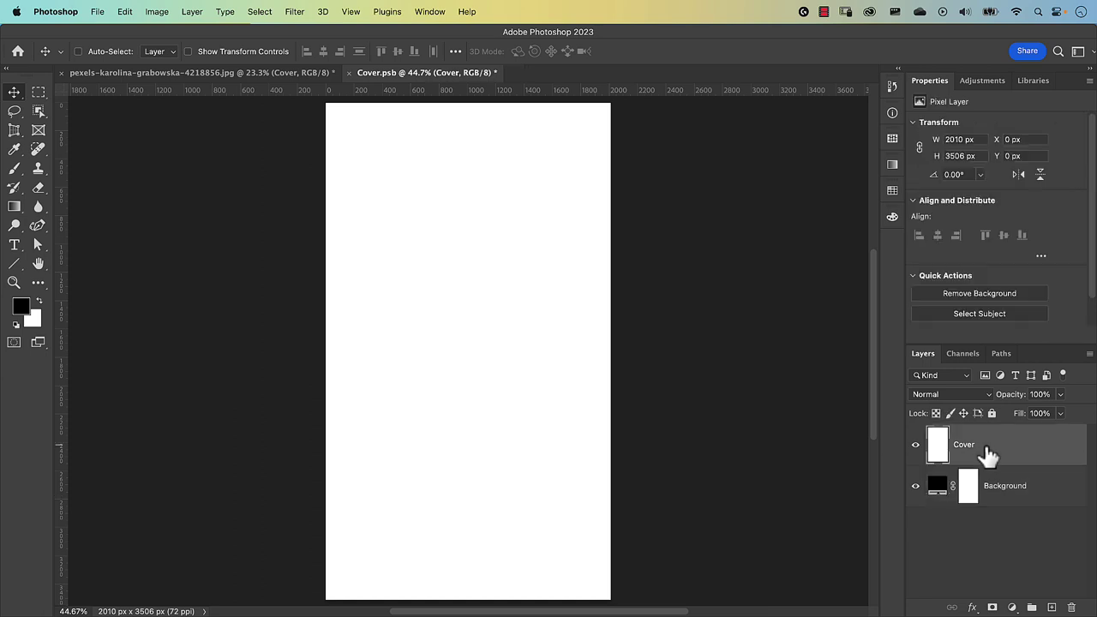
pyautogui.press('Delete')
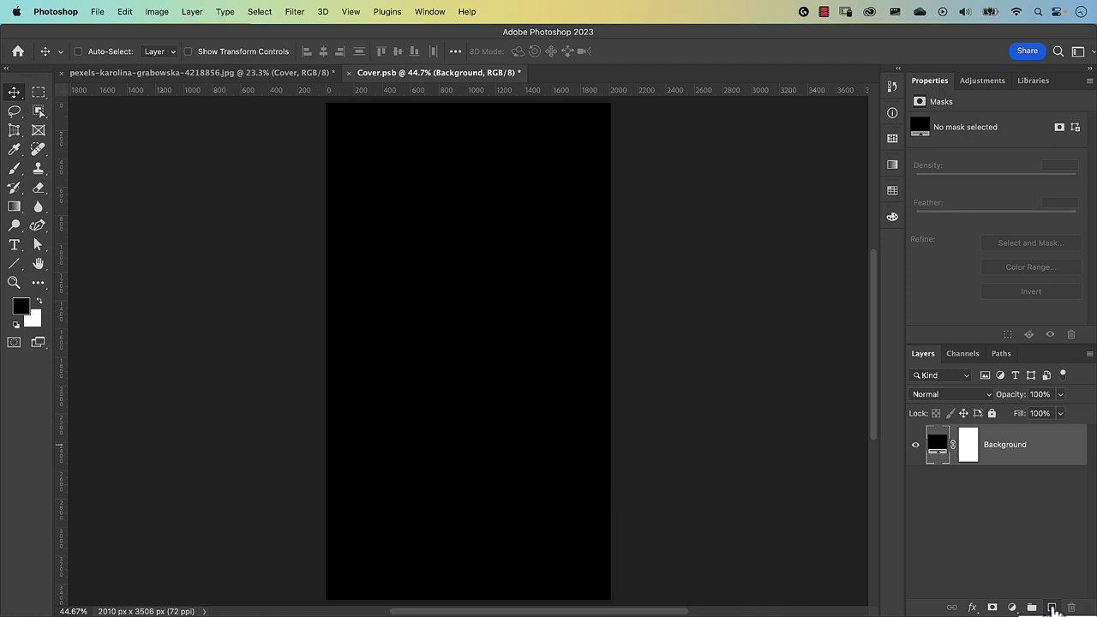
pyautogui.click(1051, 607)
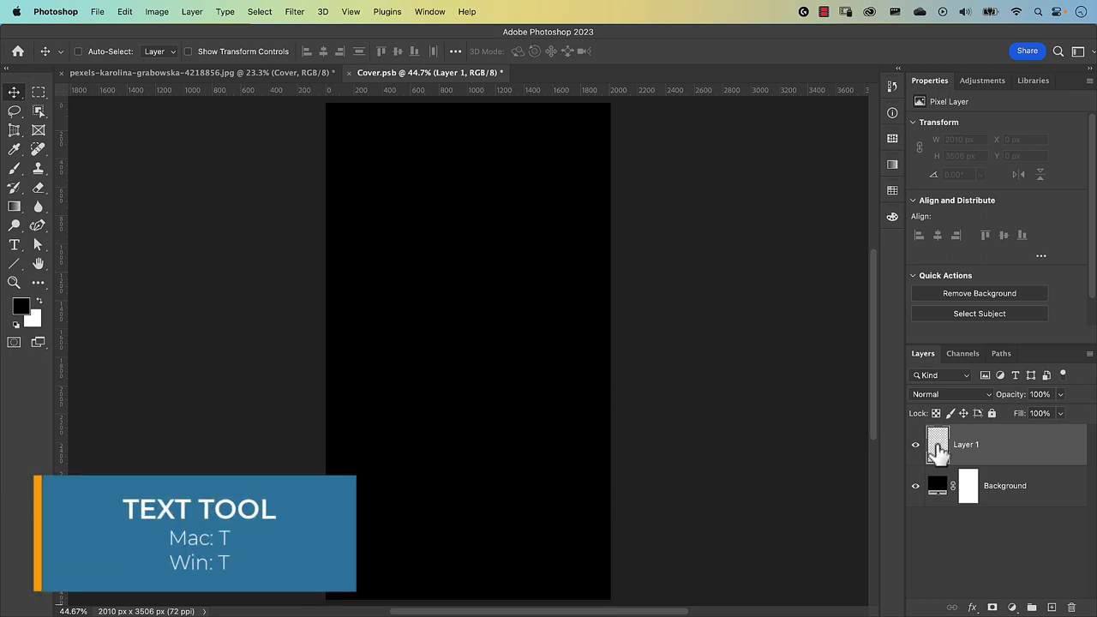
# Start a text block in the page's upper left and set the text colour to white.
pyautogui.press('t')
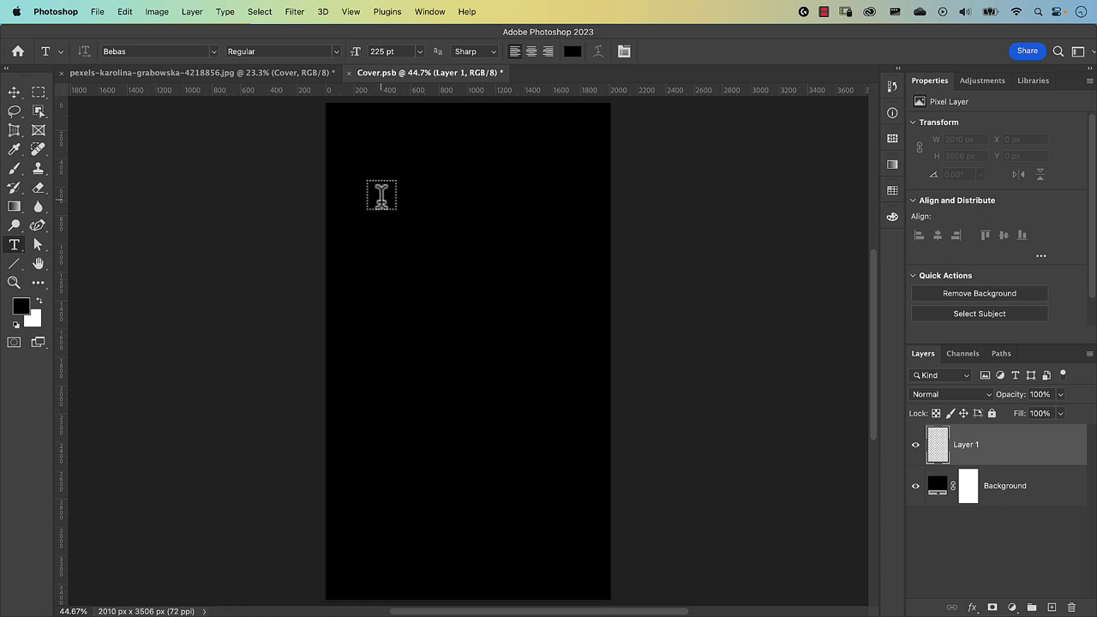
pyautogui.click(382, 196)
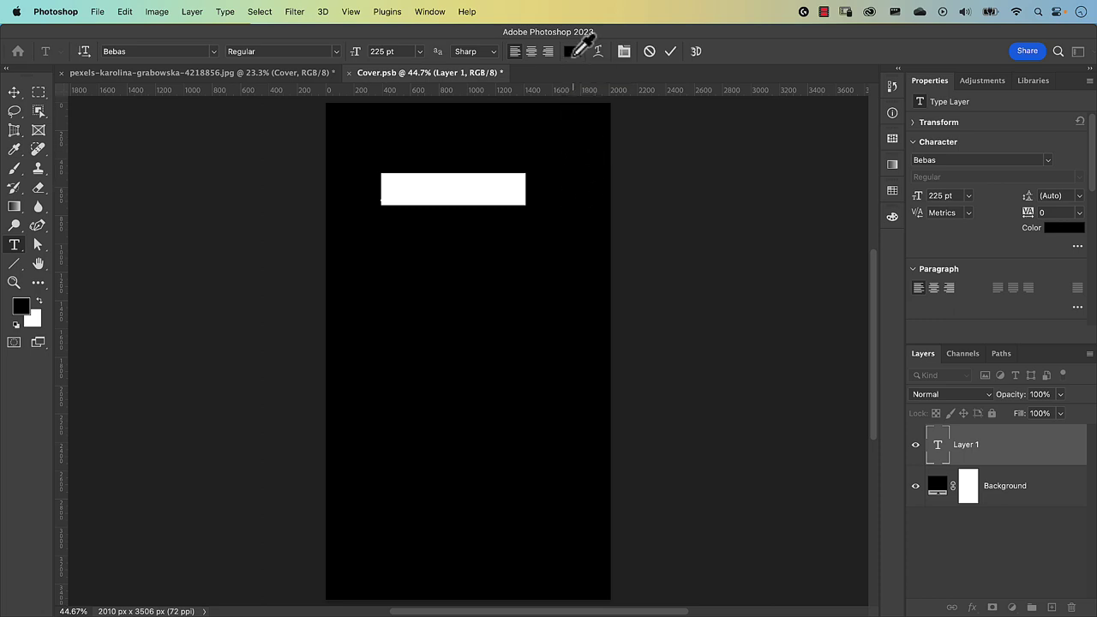
pyautogui.click(571, 51)
pyautogui.click(661, 261)
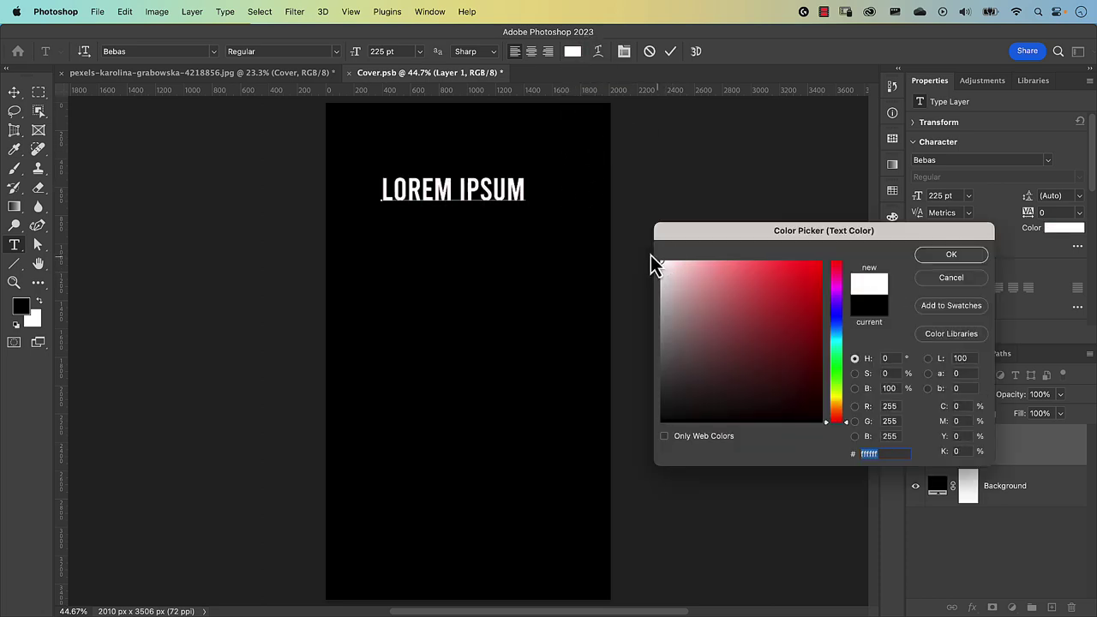
pyautogui.click(962, 257)
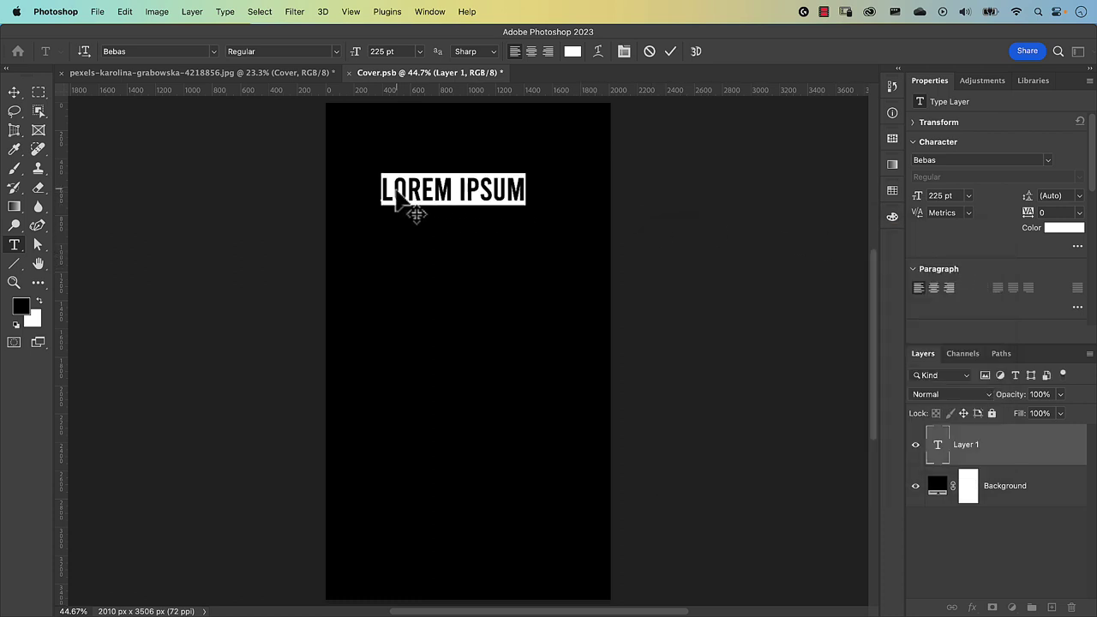
# Retype the title as MY GREAT NOVEL in Bebas at 245 pt and commit it.
pyautogui.press('BackSpace')
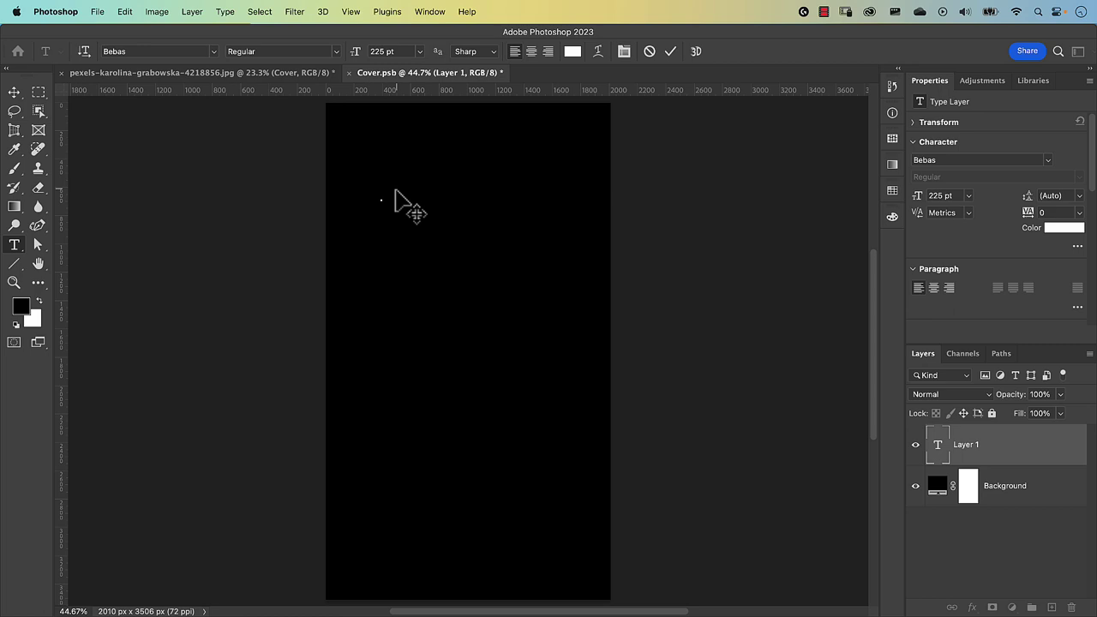
pyautogui.write('MY G')
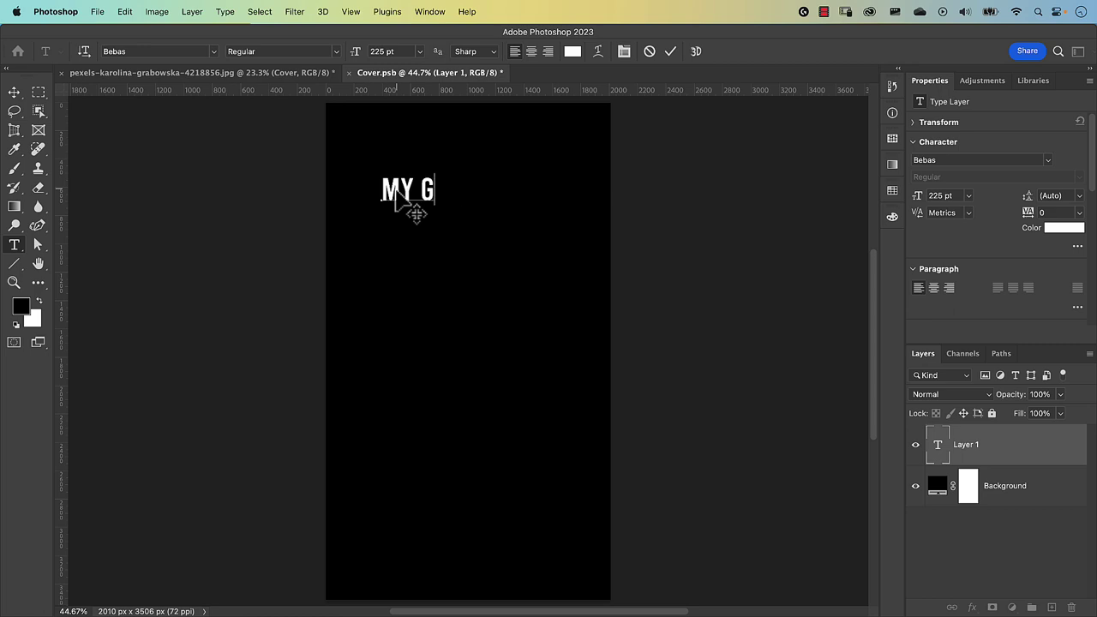
pyautogui.write('REAT NOVEL')
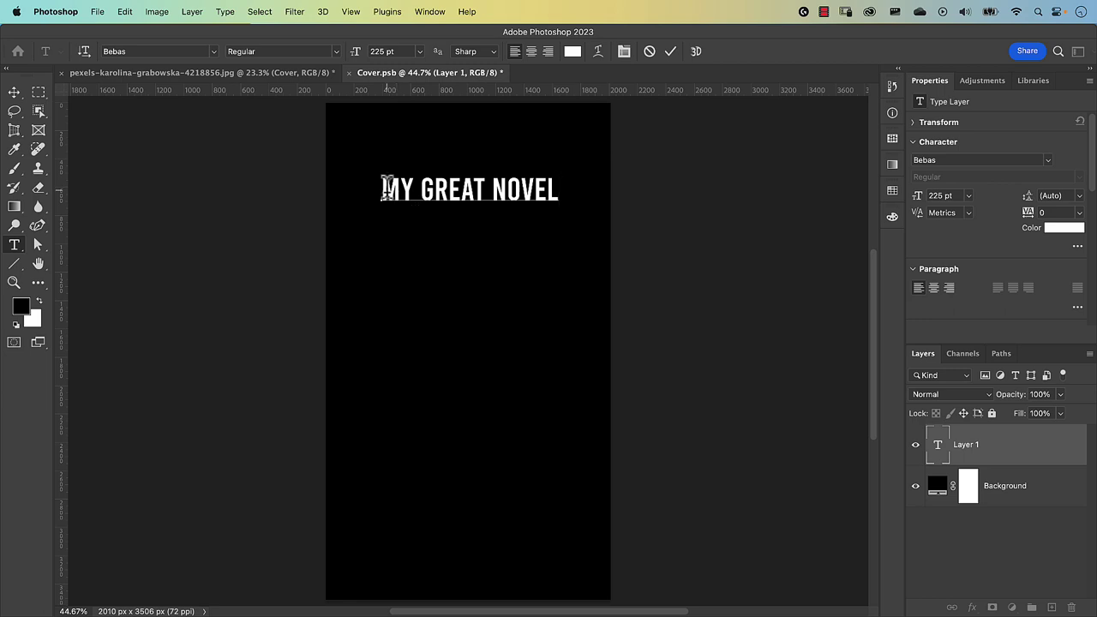
pyautogui.moveTo(387, 188); pyautogui.dragTo(558, 188)
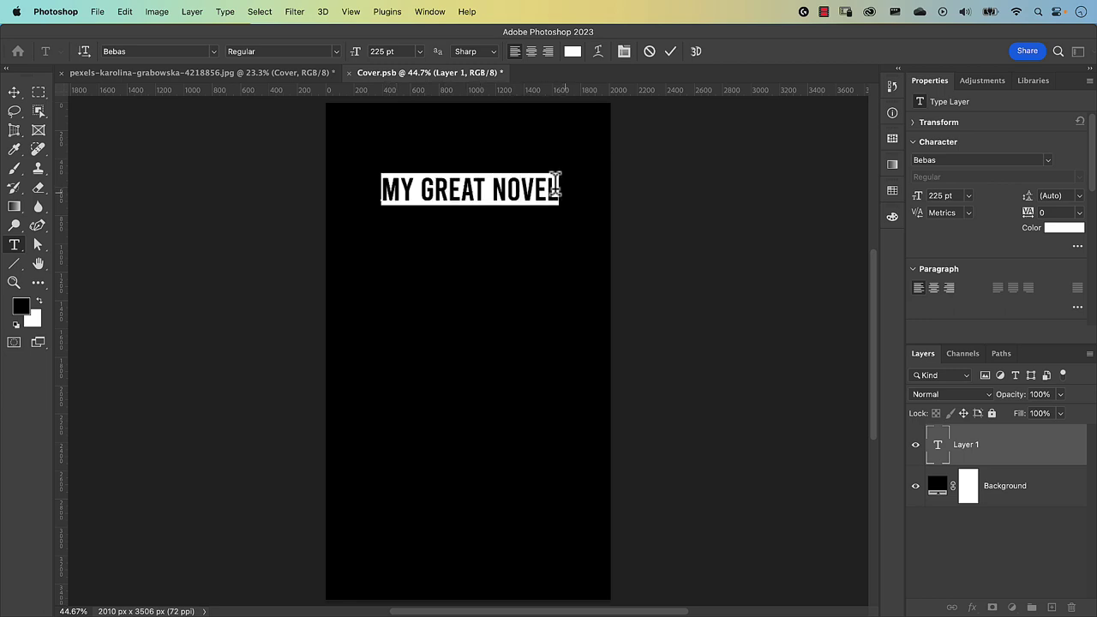
pyautogui.click(214, 53)
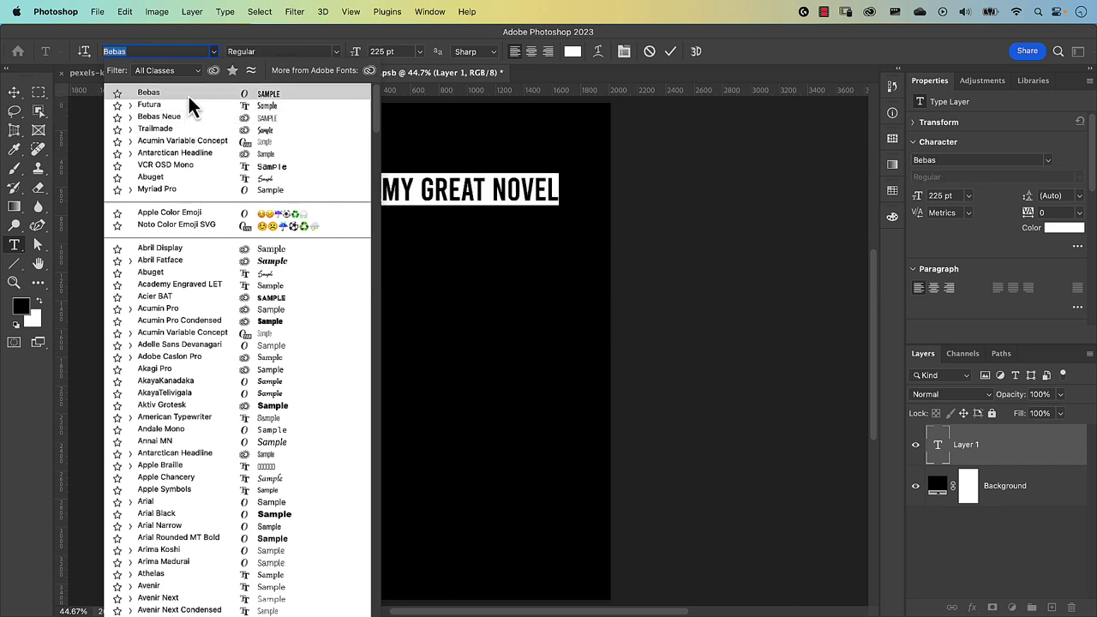
pyautogui.click(187, 94)
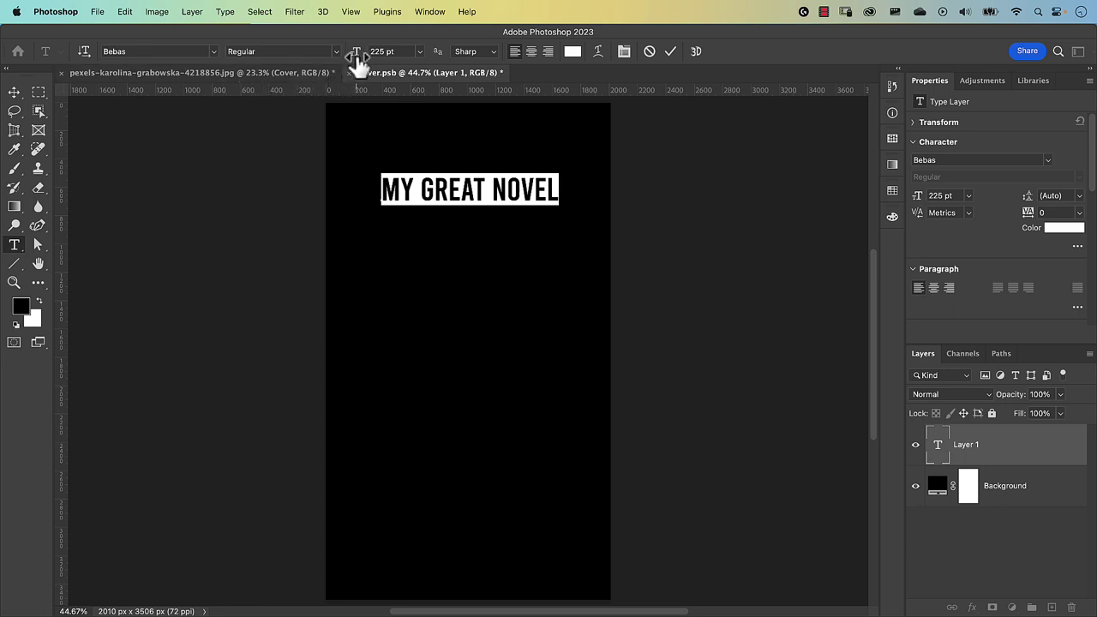
pyautogui.moveTo(354, 59); pyautogui.dragTo(370, 68)
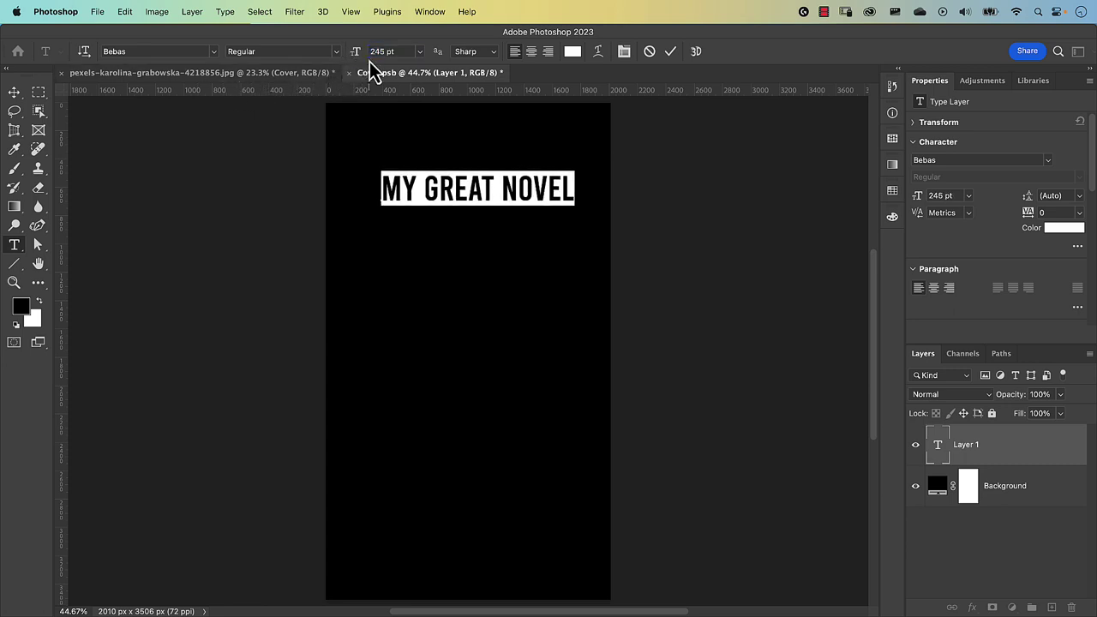
pyautogui.click(675, 54)
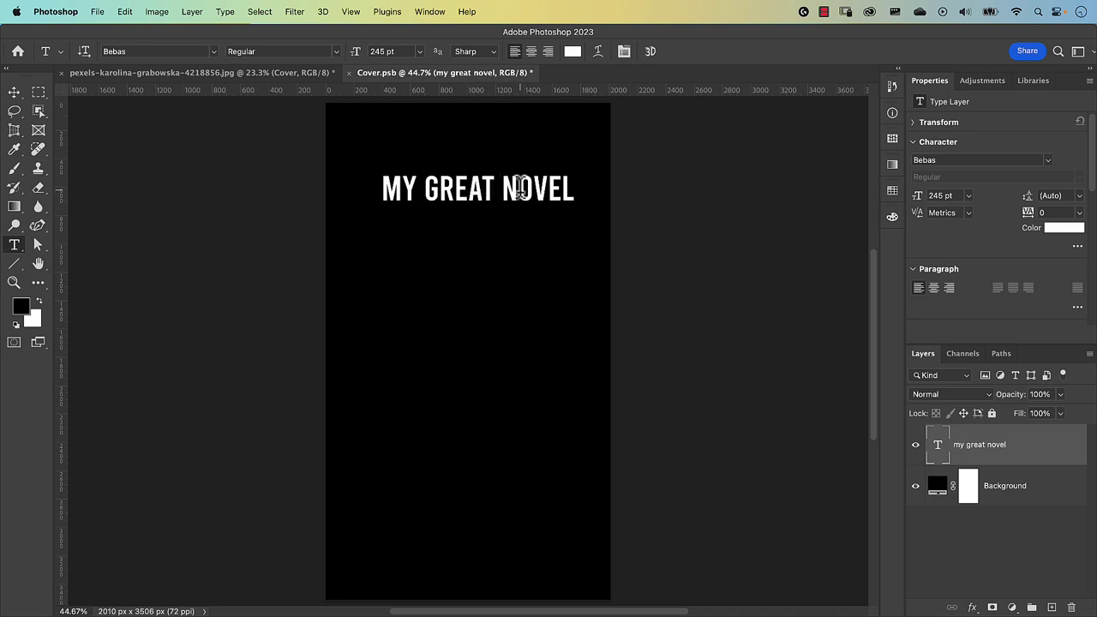
pyautogui.press('v')
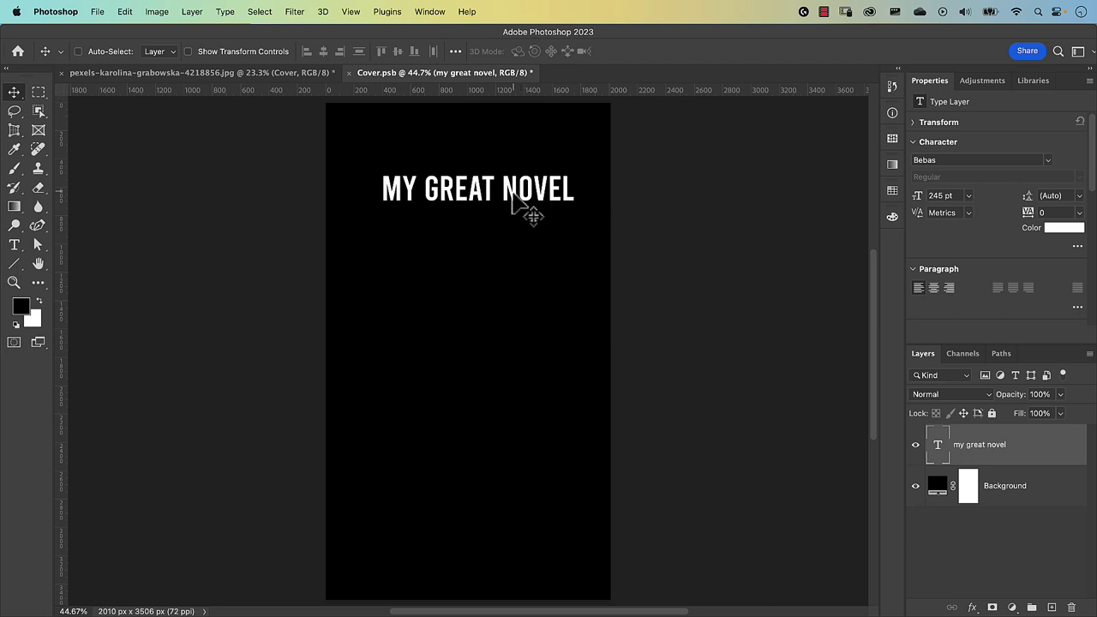
# Drag the MY GREAT NOVEL title onto the cover's horizontal centre guide.
pyautogui.moveTo(512, 194); pyautogui.dragTo(506, 197)
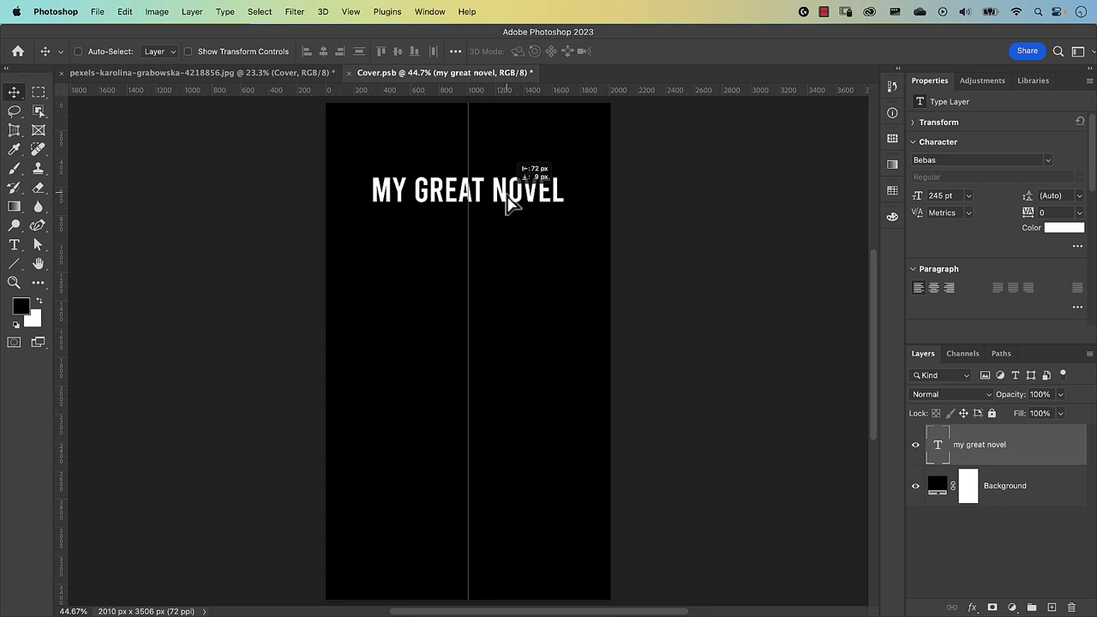
pyautogui.moveTo(506, 197); pyautogui.dragTo(506, 198)
pyautogui.moveTo(506, 198); pyautogui.dragTo(506, 199)
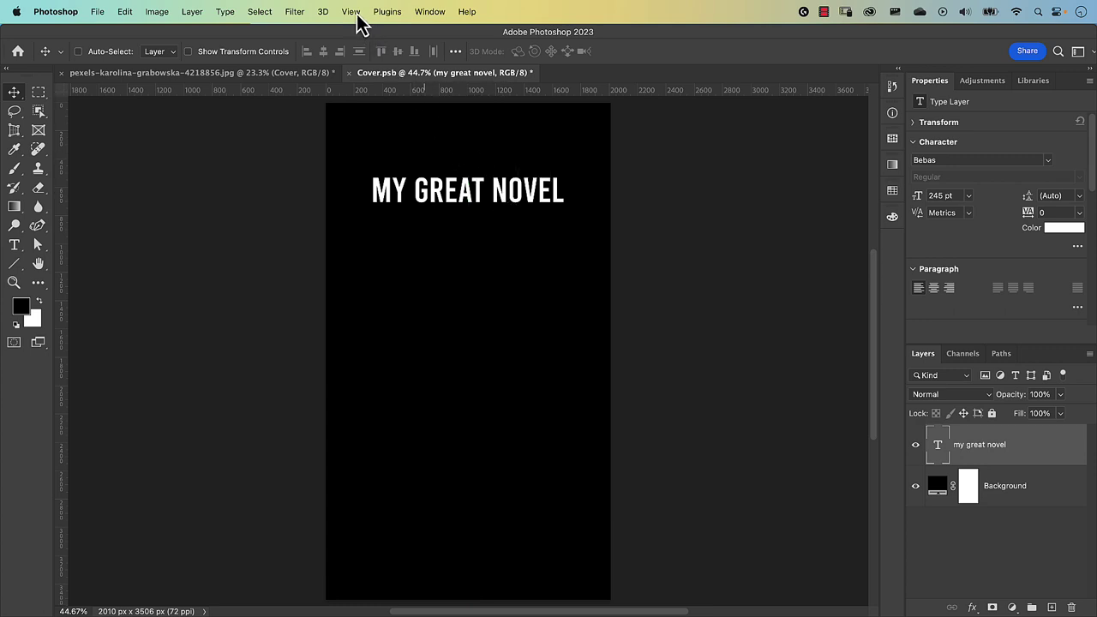
# Turn on View > Snap To > Layers.
pyautogui.click(352, 14)
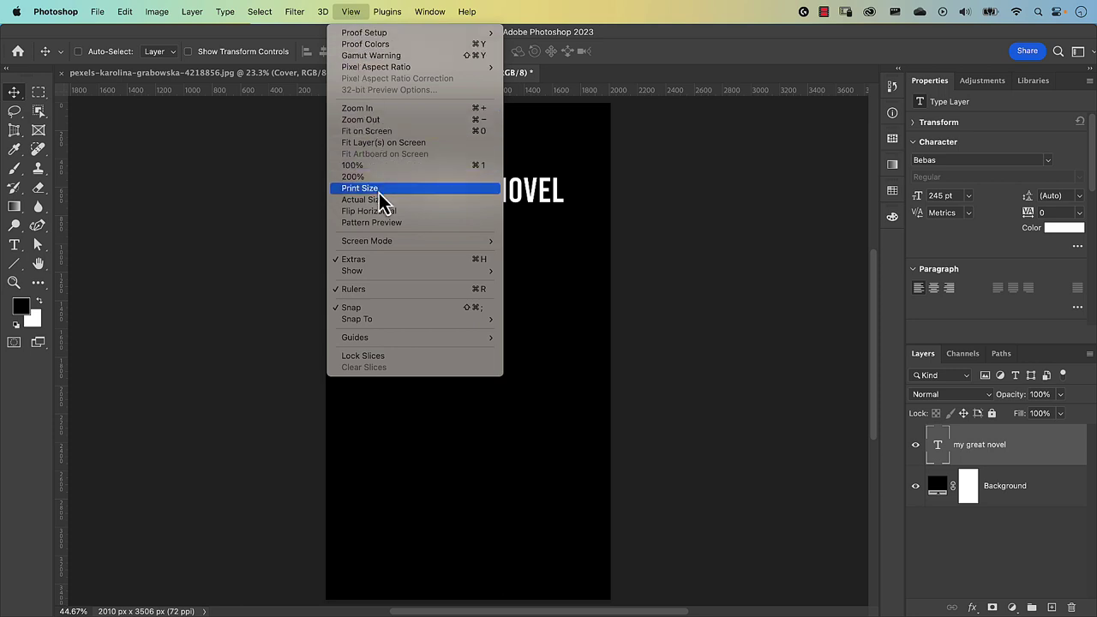
pyautogui.moveTo(385, 241)
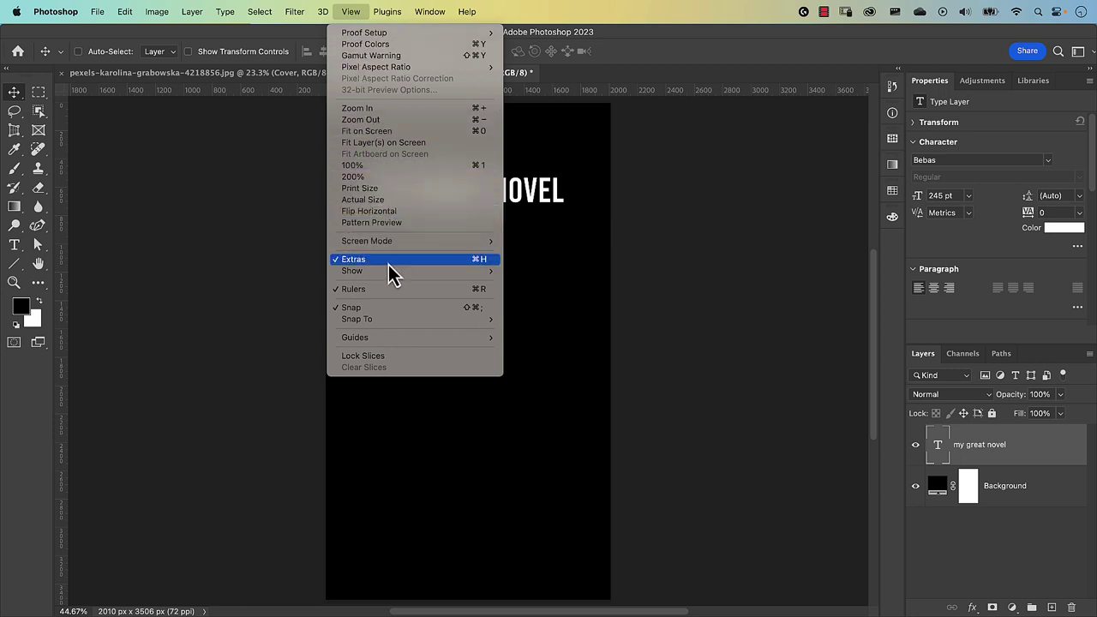
pyautogui.moveTo(392, 272)
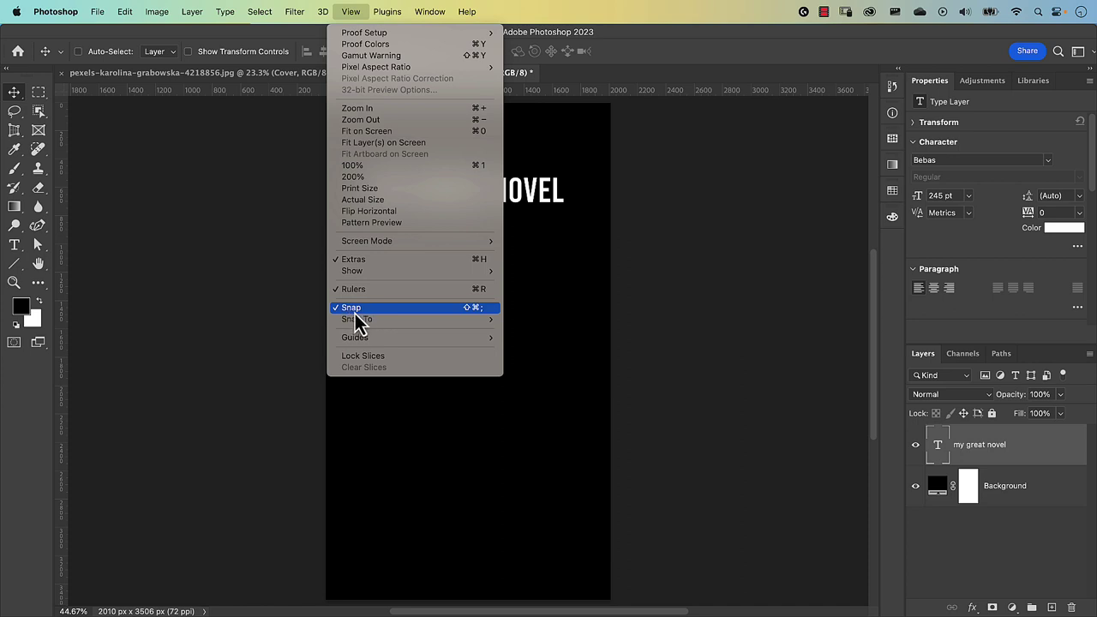
pyautogui.moveTo(359, 324)
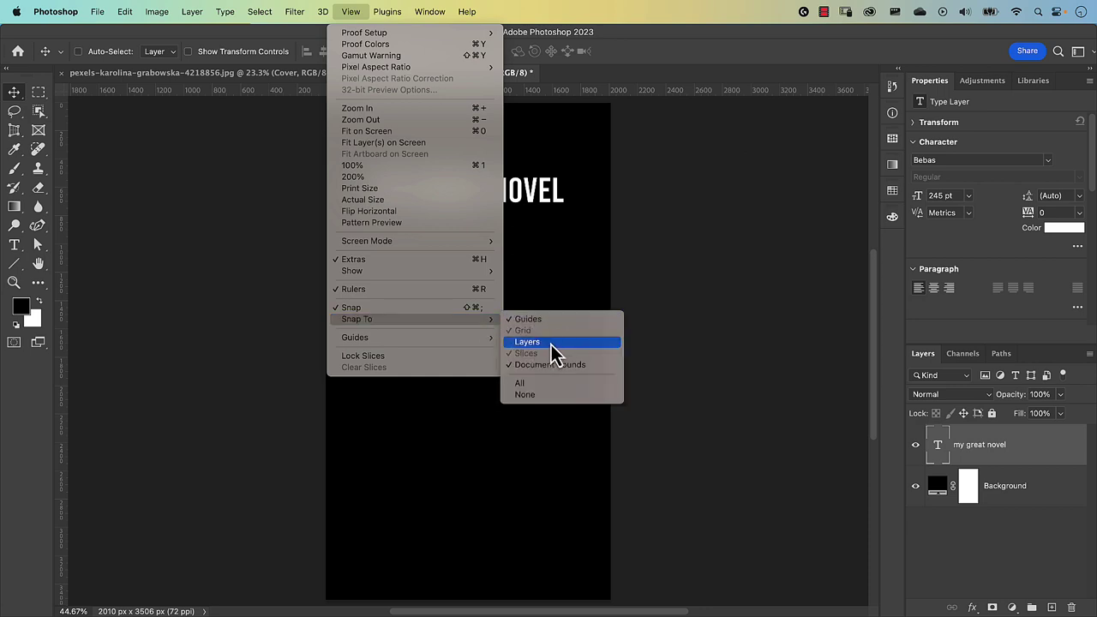
pyautogui.click(537, 345)
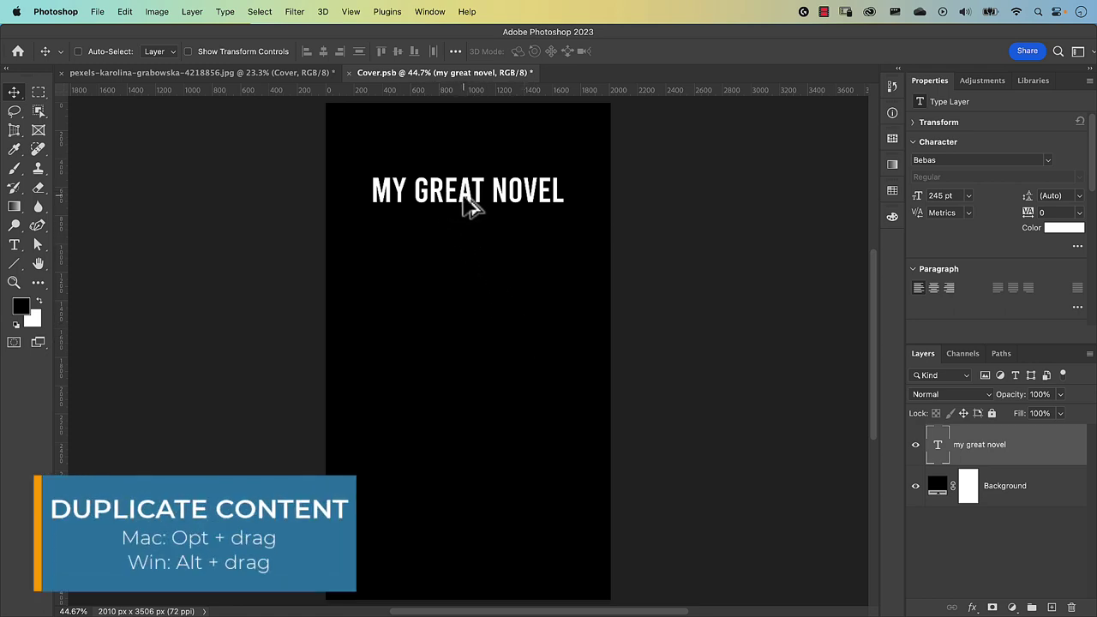
# Duplicate the title and place the copy centred just below it.
pyautogui.moveTo(467, 204); pyautogui.dragTo(464, 259)
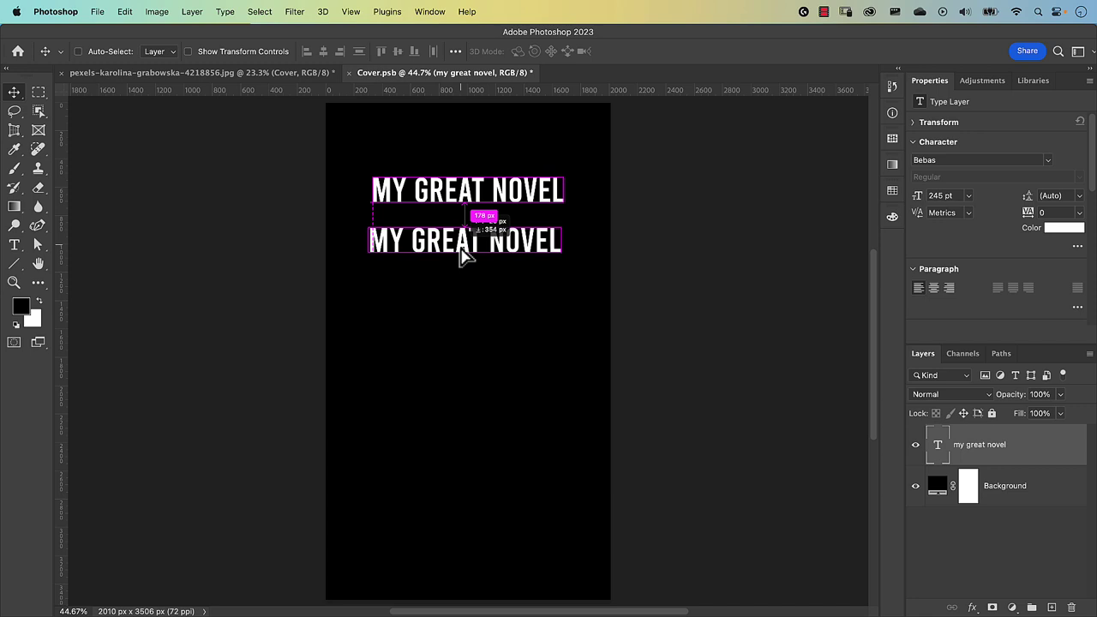
pyautogui.moveTo(462, 257); pyautogui.dragTo(464, 259)
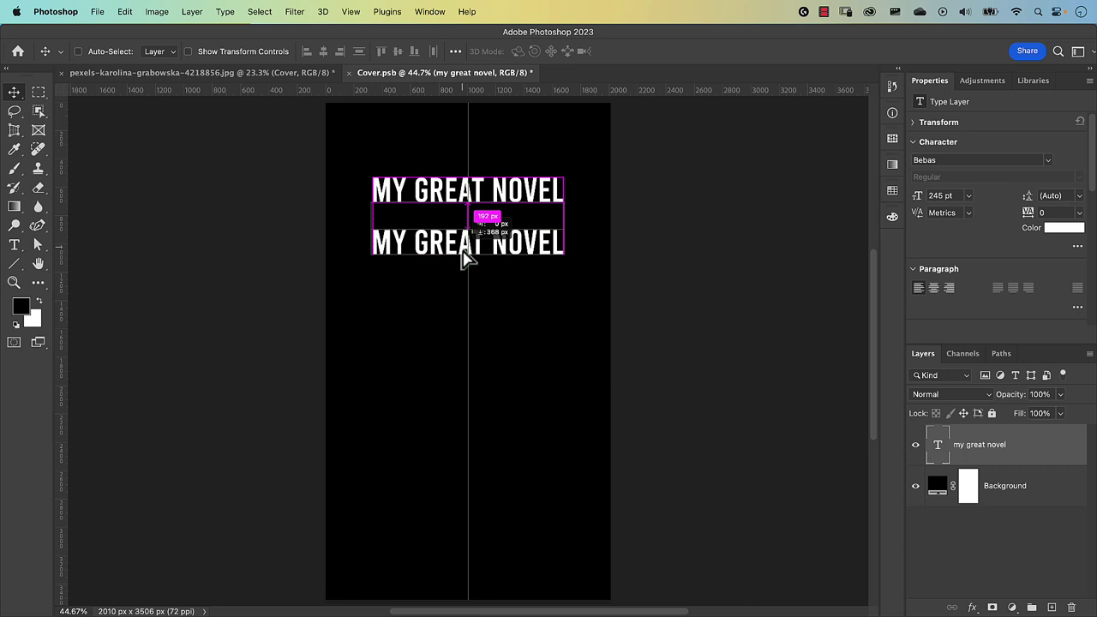
pyautogui.moveTo(464, 257); pyautogui.dragTo(462, 257)
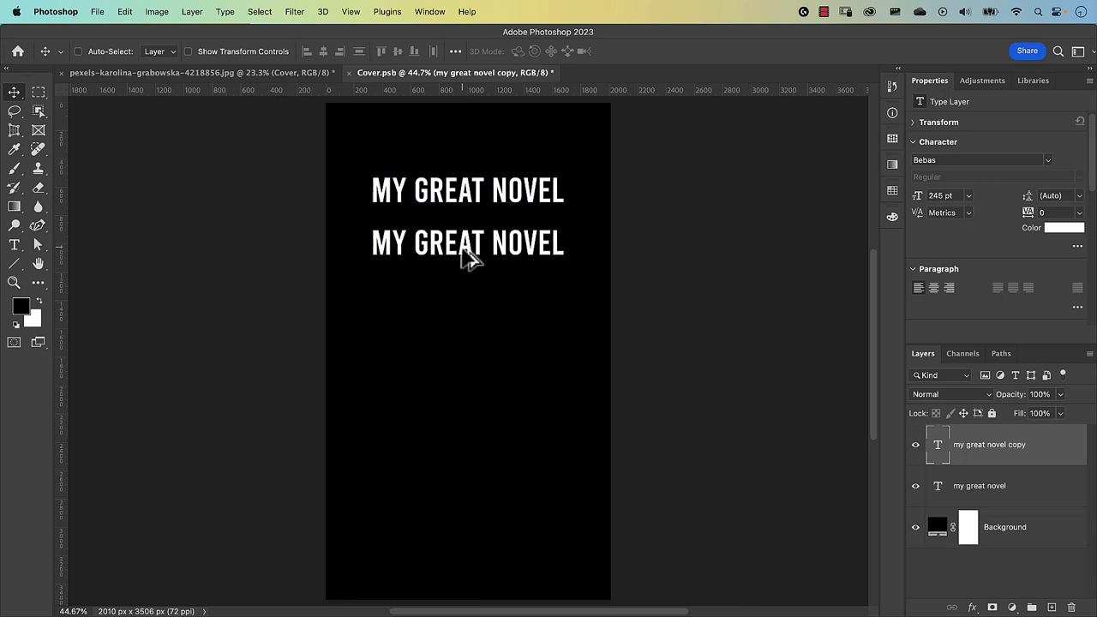
# Replace the copy's text with the author's name, centre-align it, and move it to the bottom centre.
pyautogui.doubleClick(420, 257)
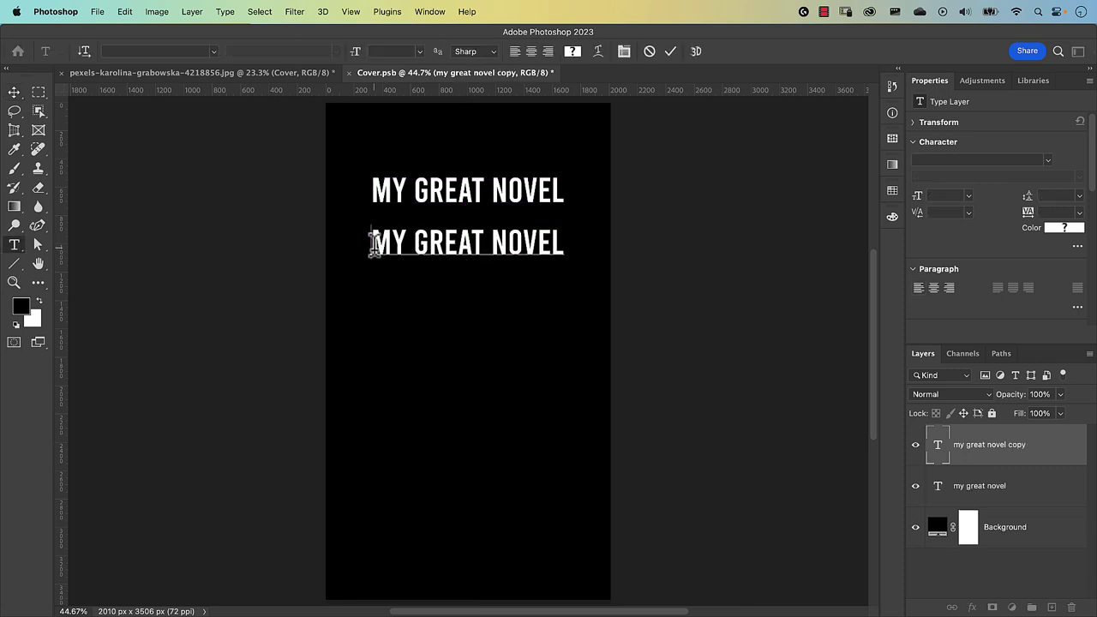
pyautogui.moveTo(369, 243); pyautogui.dragTo(566, 245)
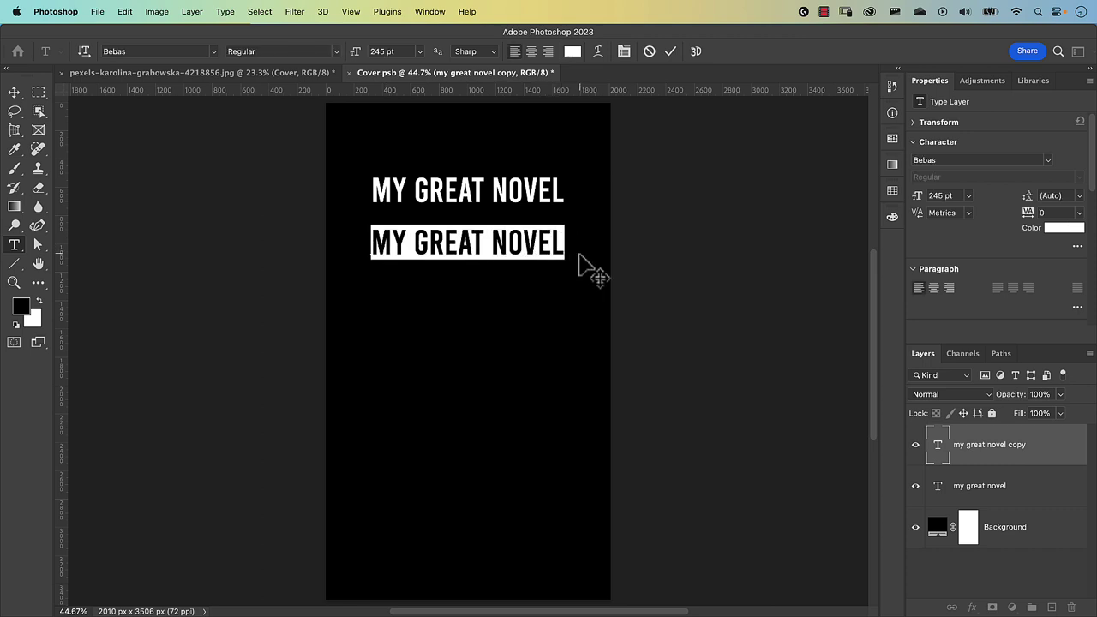
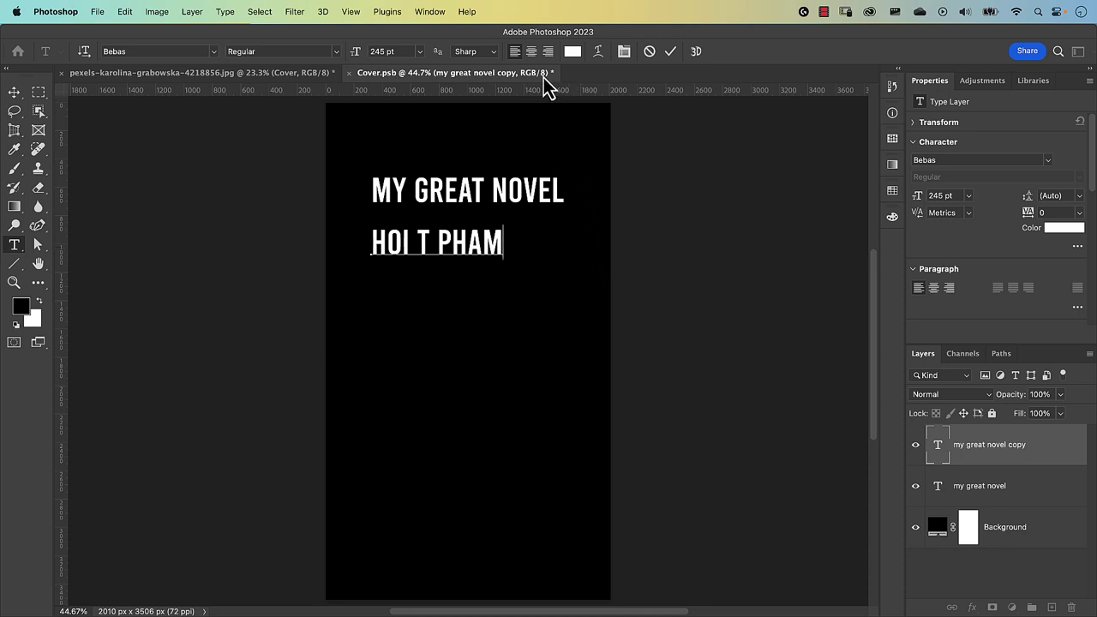
pyautogui.click(533, 53)
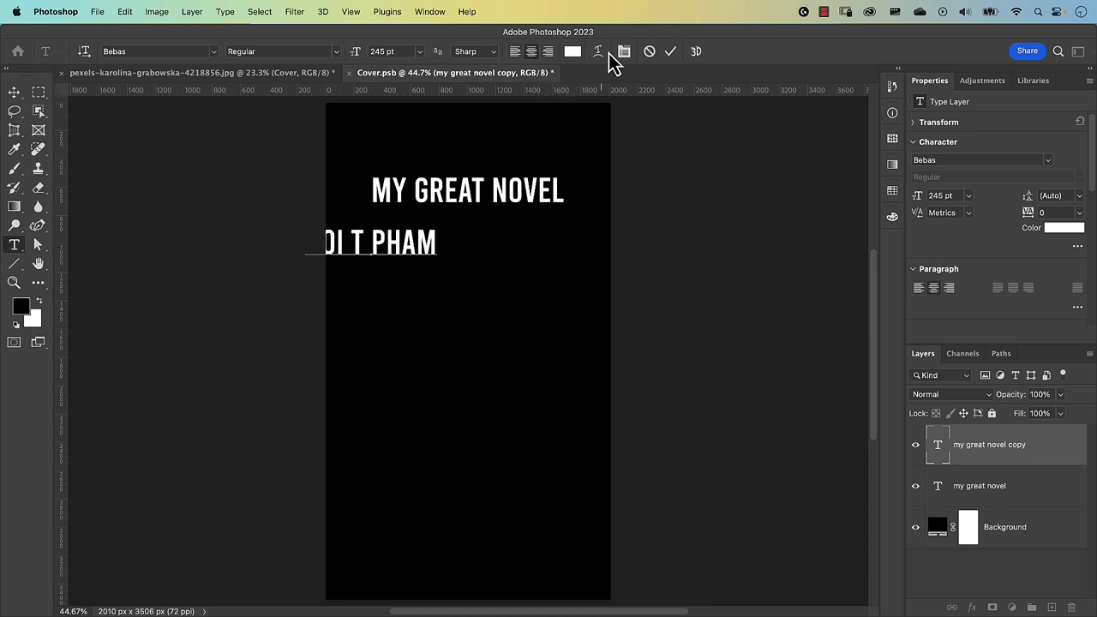
pyautogui.click(671, 52)
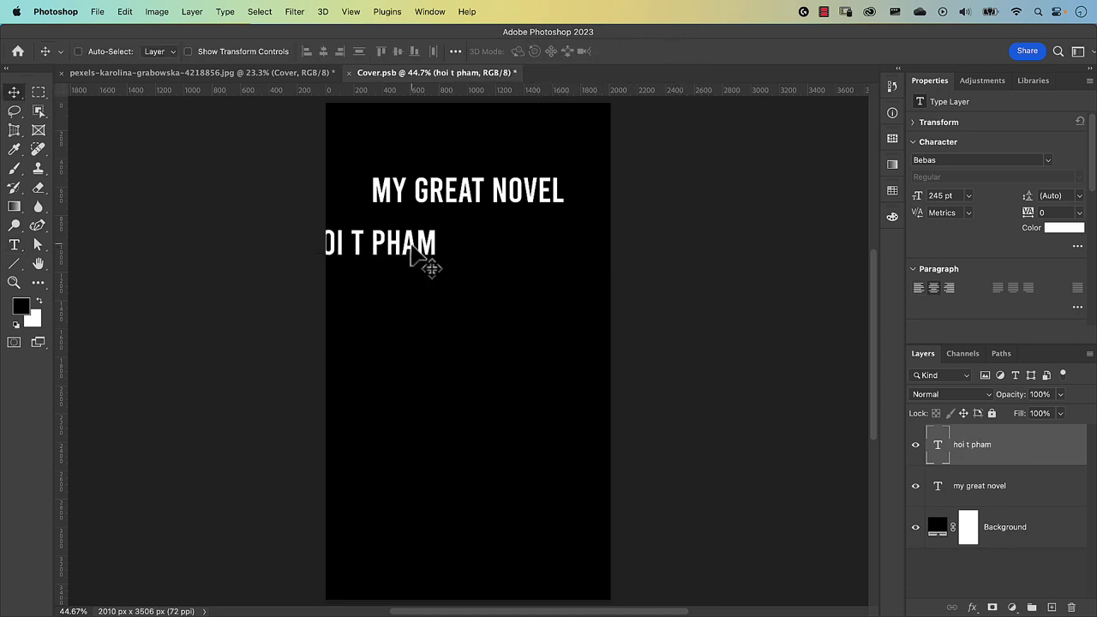
pyautogui.moveTo(416, 257); pyautogui.dragTo(513, 532)
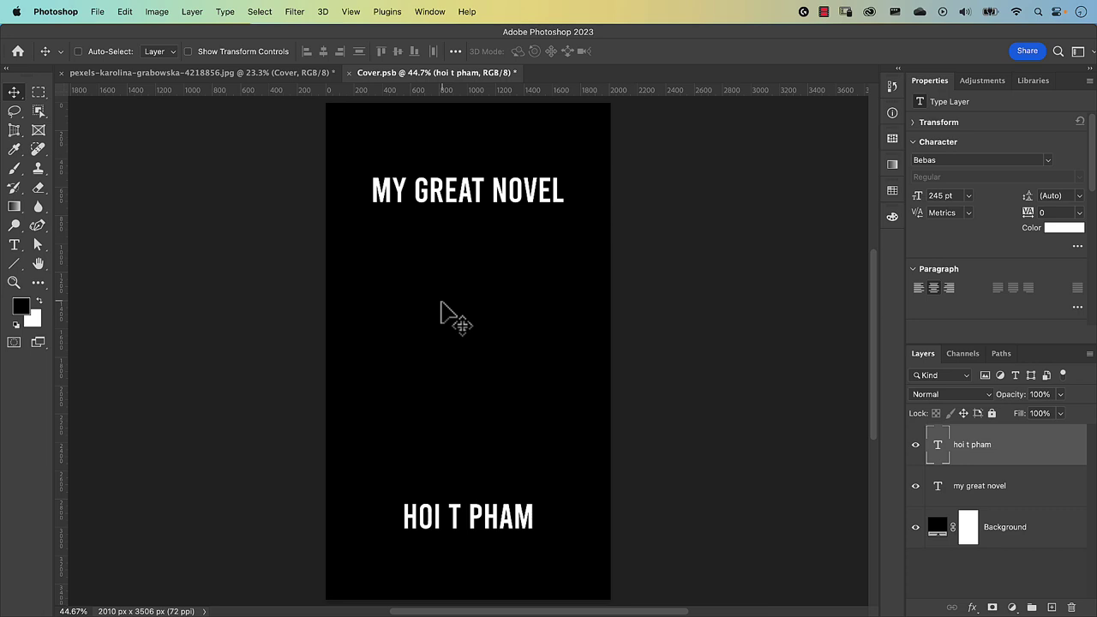
# Place heart-g8211c95d4_1920.png as an embedded smart object and scale it up to about 132%.
pyautogui.click(100, 14)
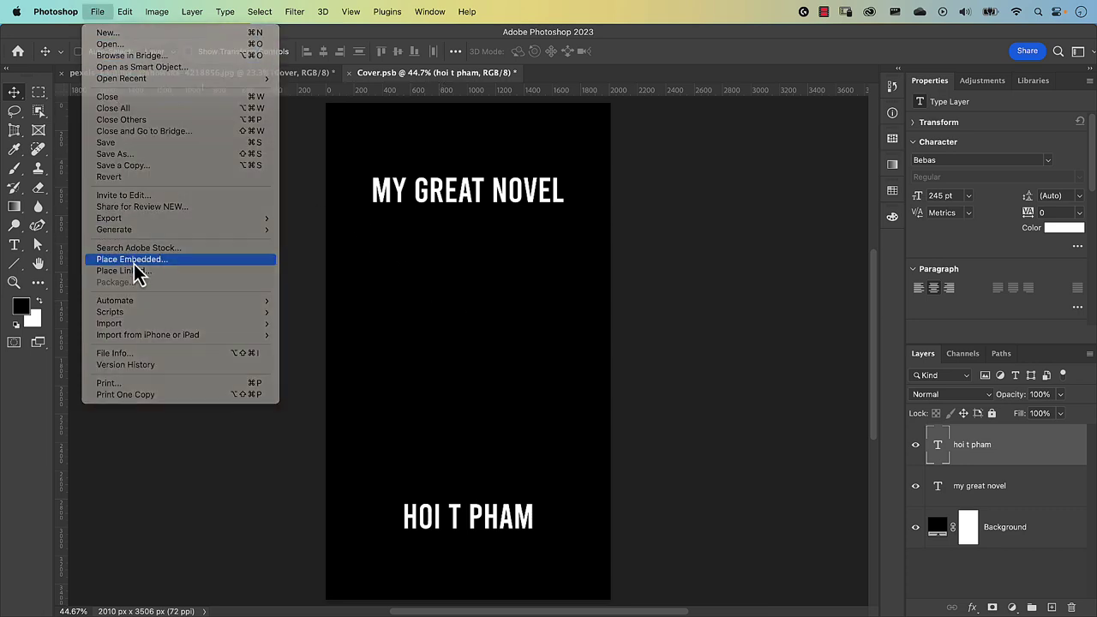
pyautogui.click(132, 261)
pyautogui.click(348, 188)
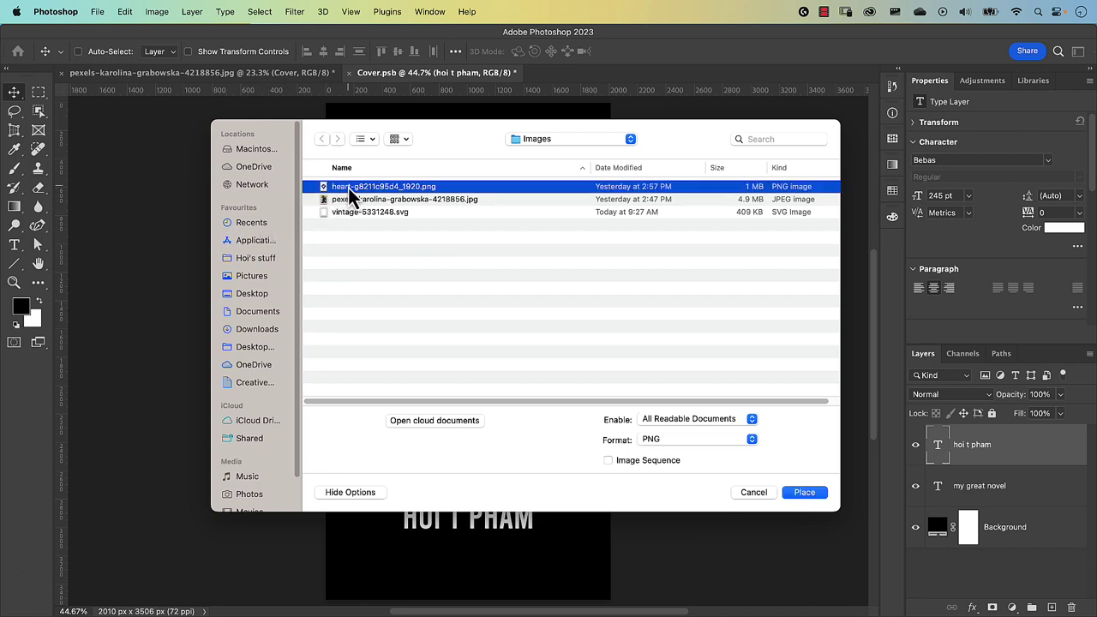
pyautogui.click(804, 493)
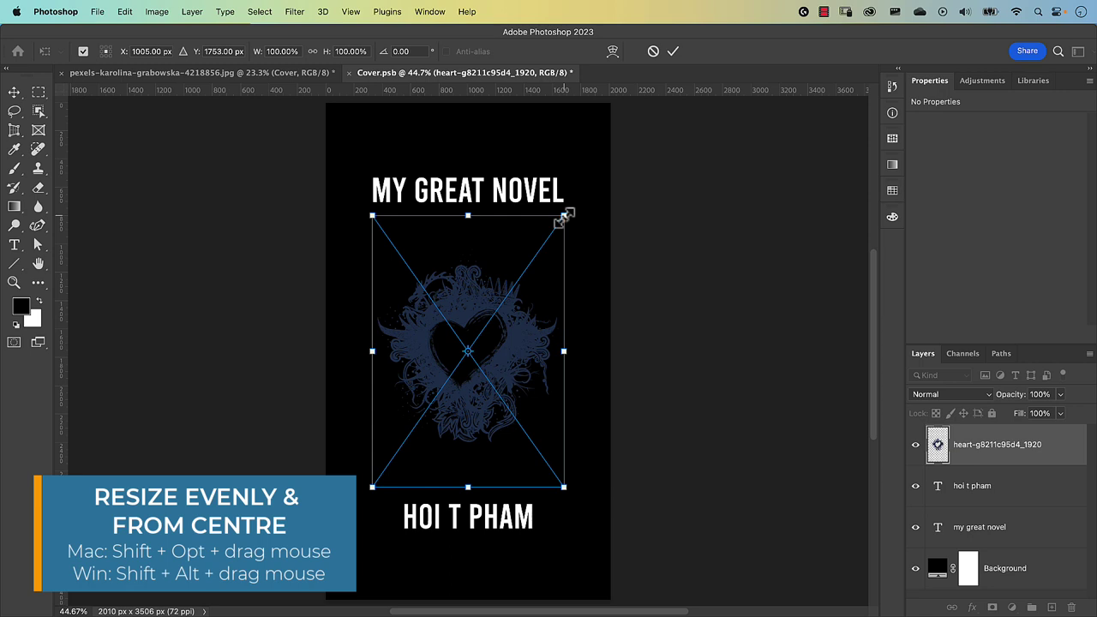
pyautogui.moveTo(565, 217); pyautogui.dragTo(605, 183)
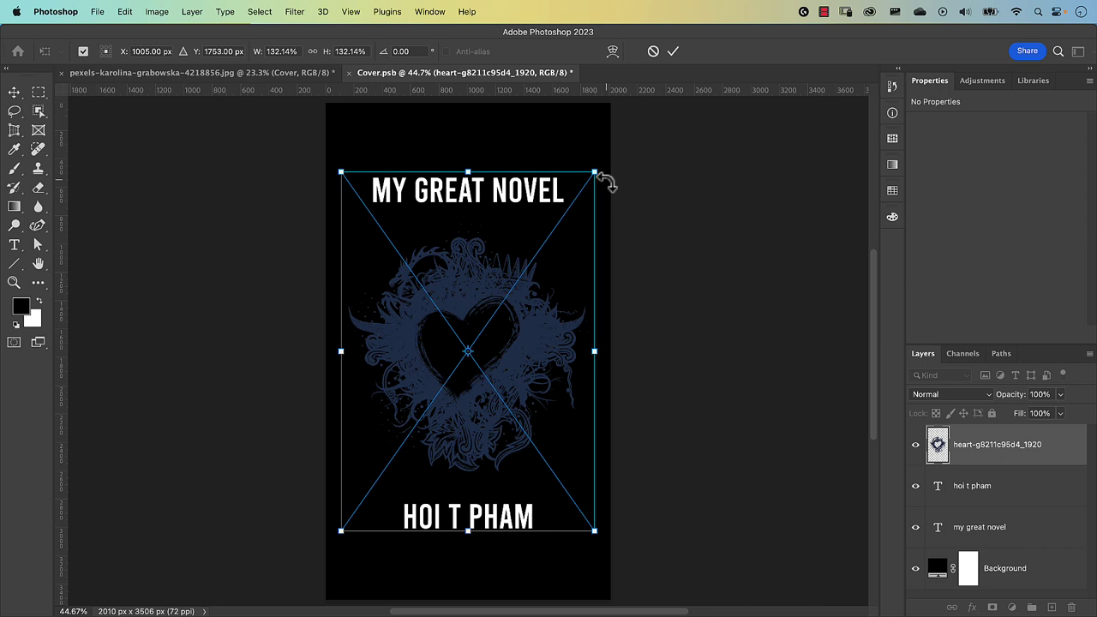
pyautogui.press('Return')
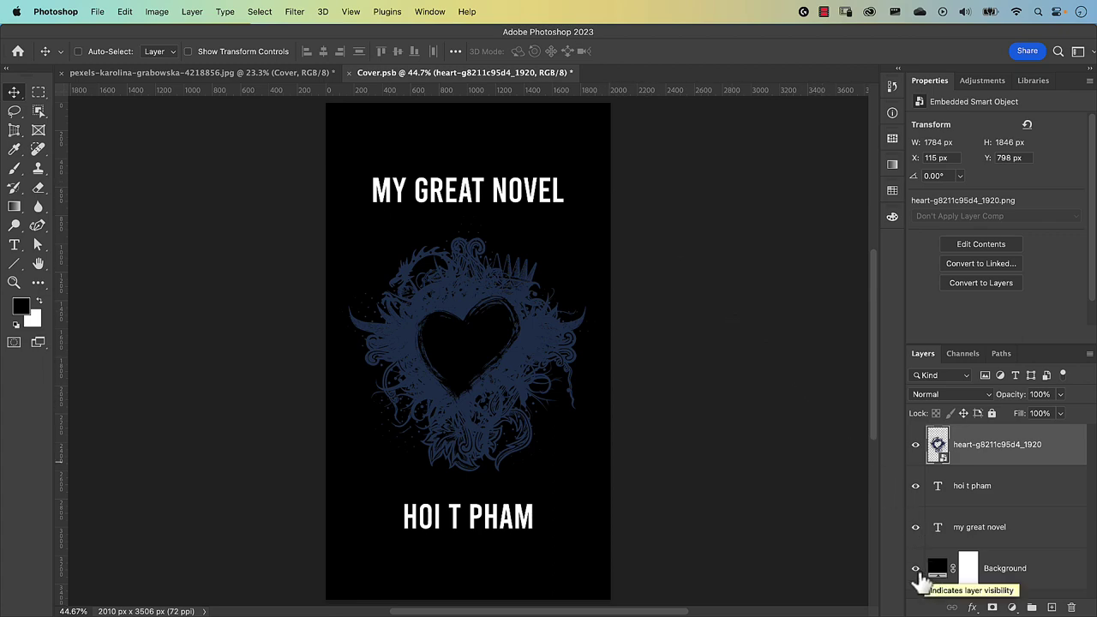
# Hide the Background and give the heart a white (ffffff) Color Overlay effect.
pyautogui.click(915, 568)
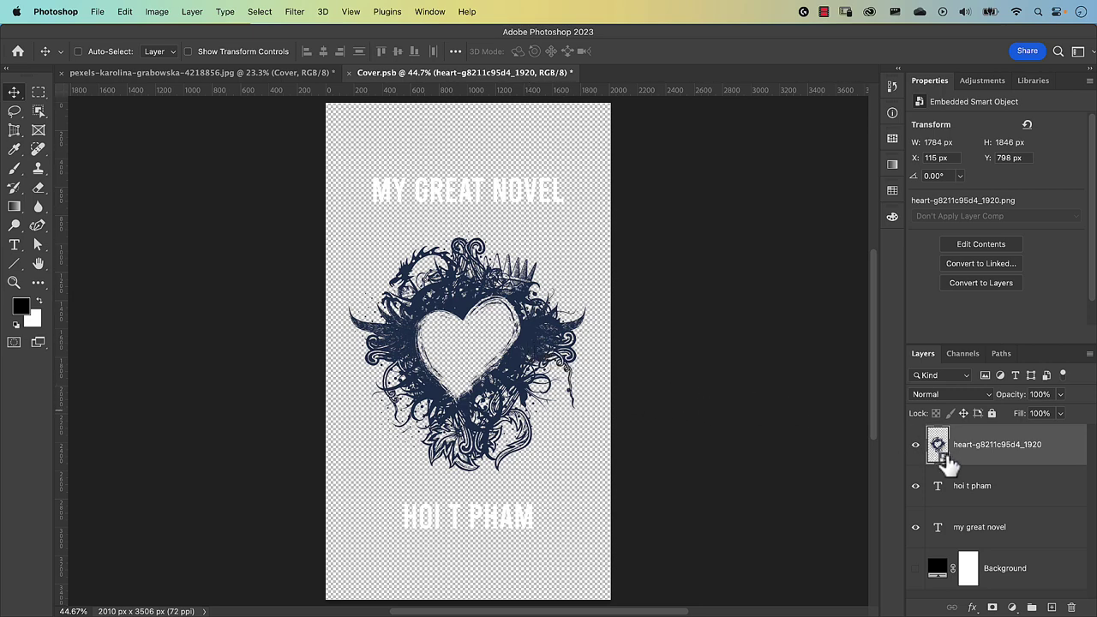
pyautogui.click(973, 608)
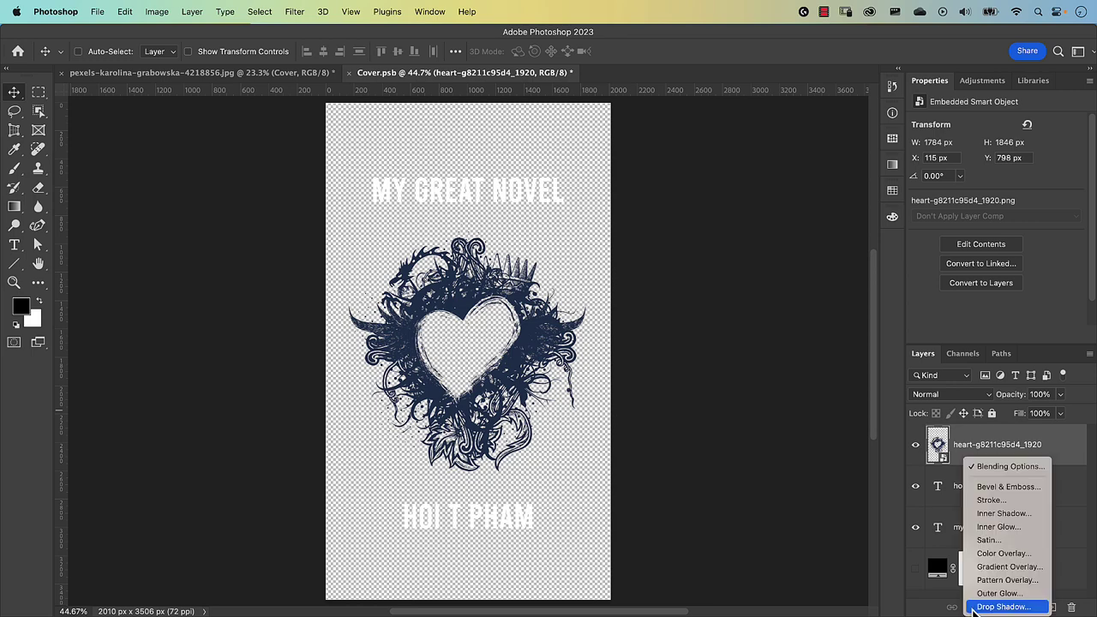
pyautogui.click(985, 556)
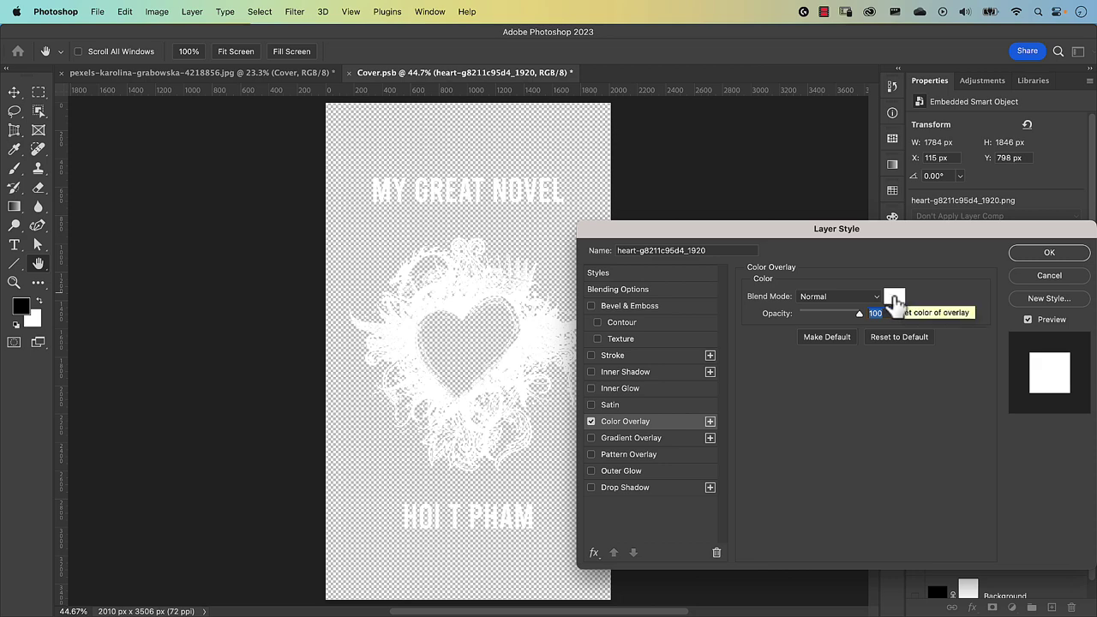
pyautogui.click(894, 298)
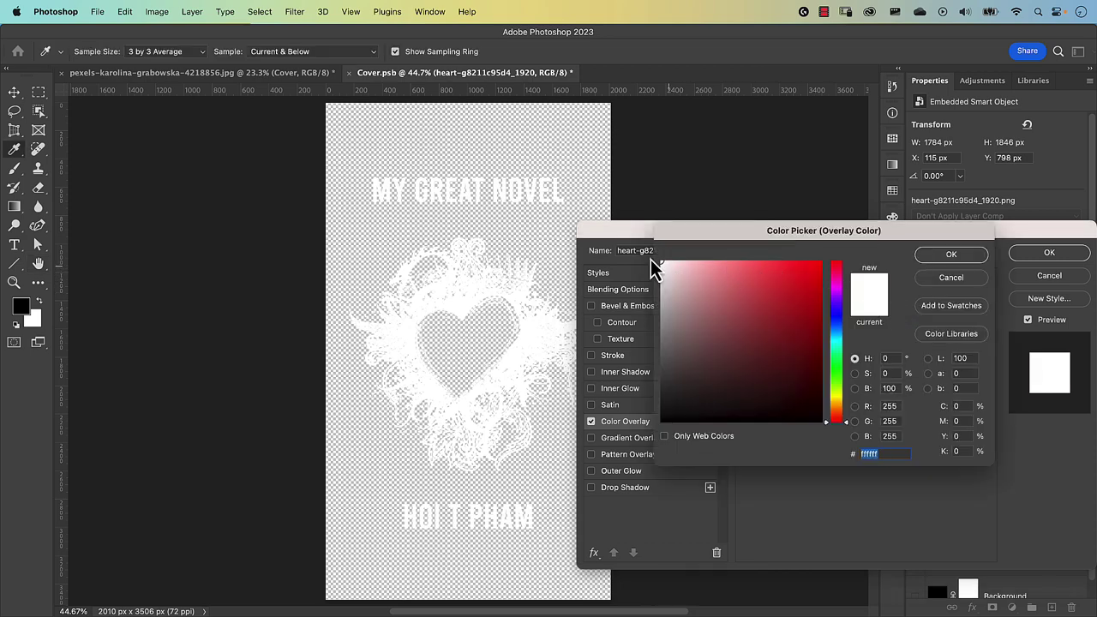
pyautogui.click(951, 254)
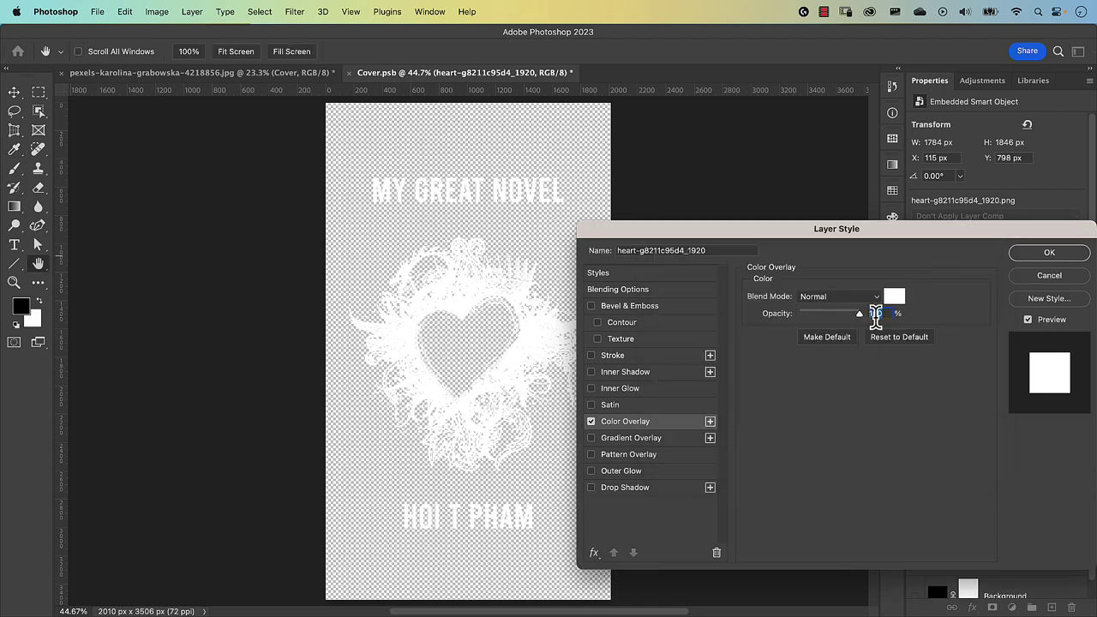
pyautogui.click(1035, 254)
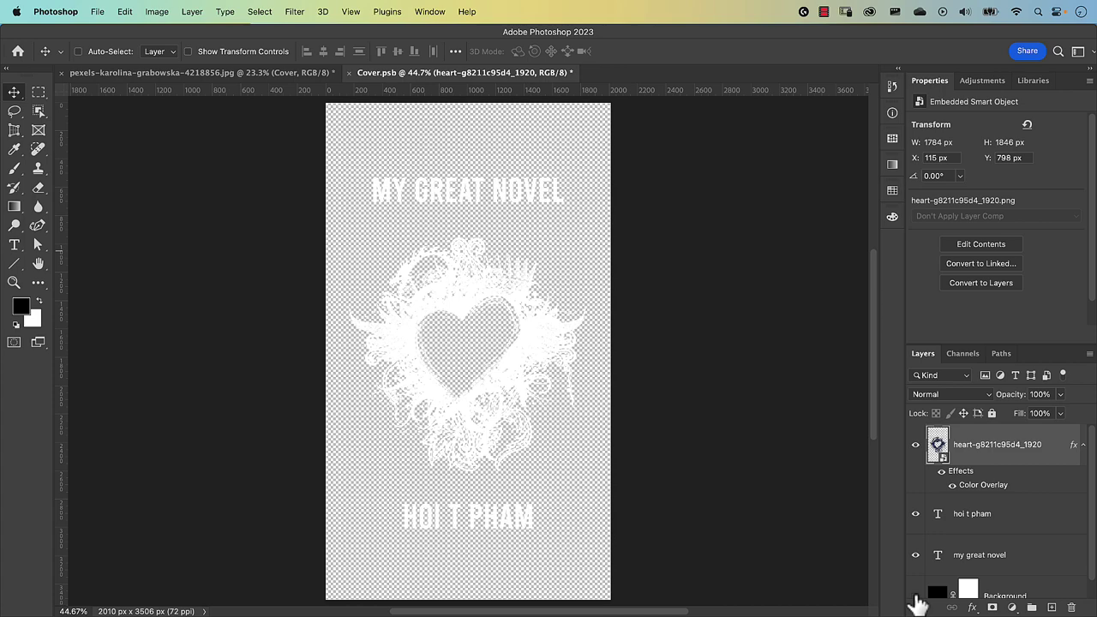
# Show the black Background again and toggle the Color Overlay off and on to compare.
pyautogui.click(916, 597)
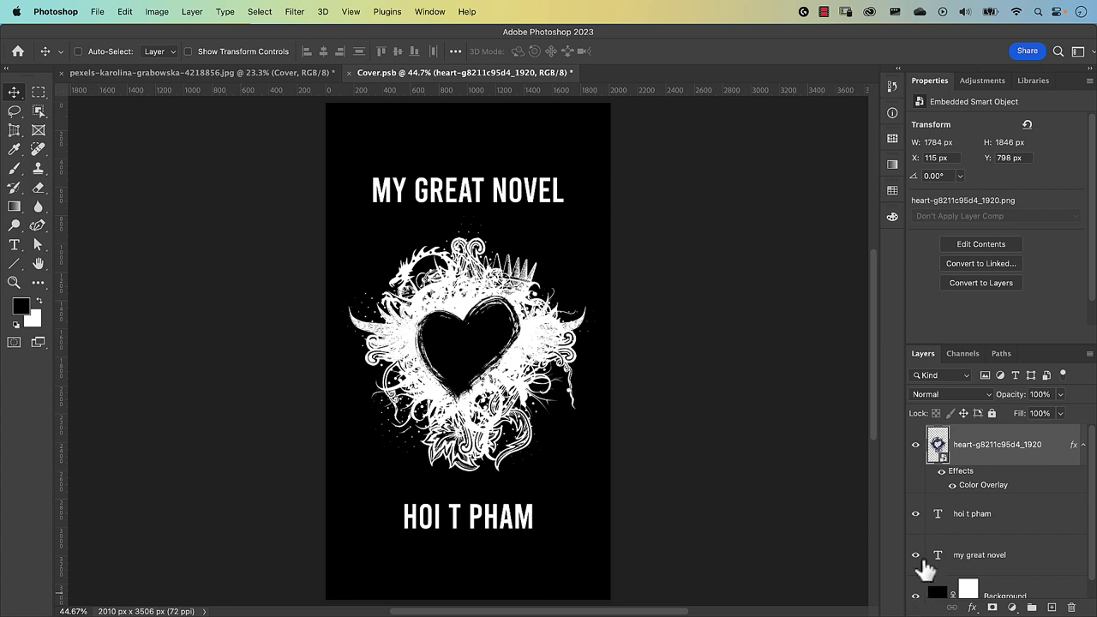
pyautogui.click(951, 486)
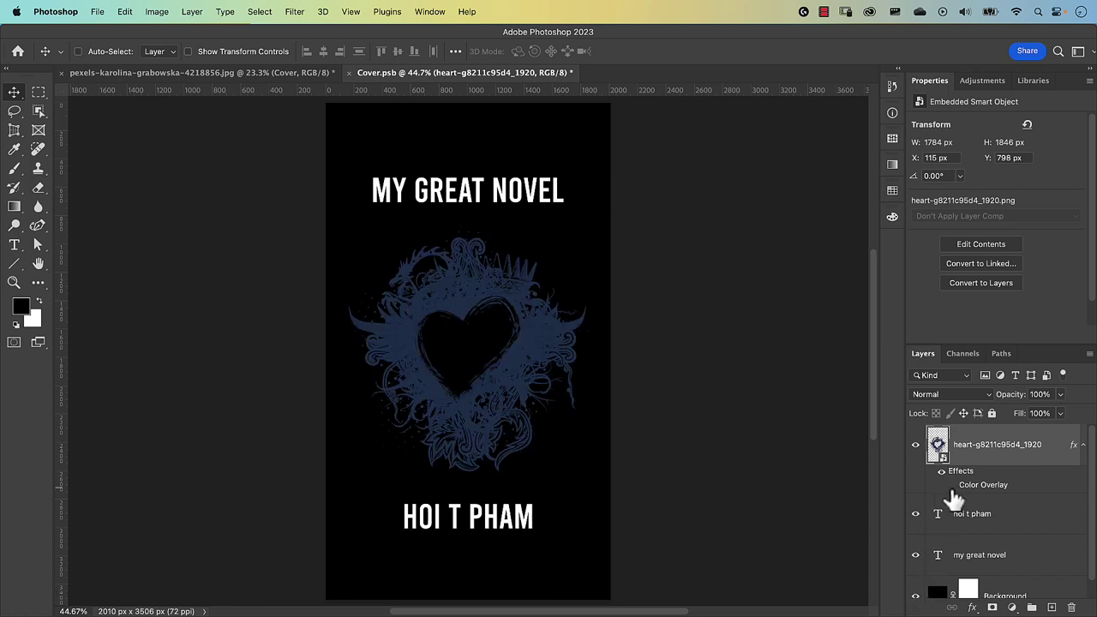
pyautogui.click(951, 486)
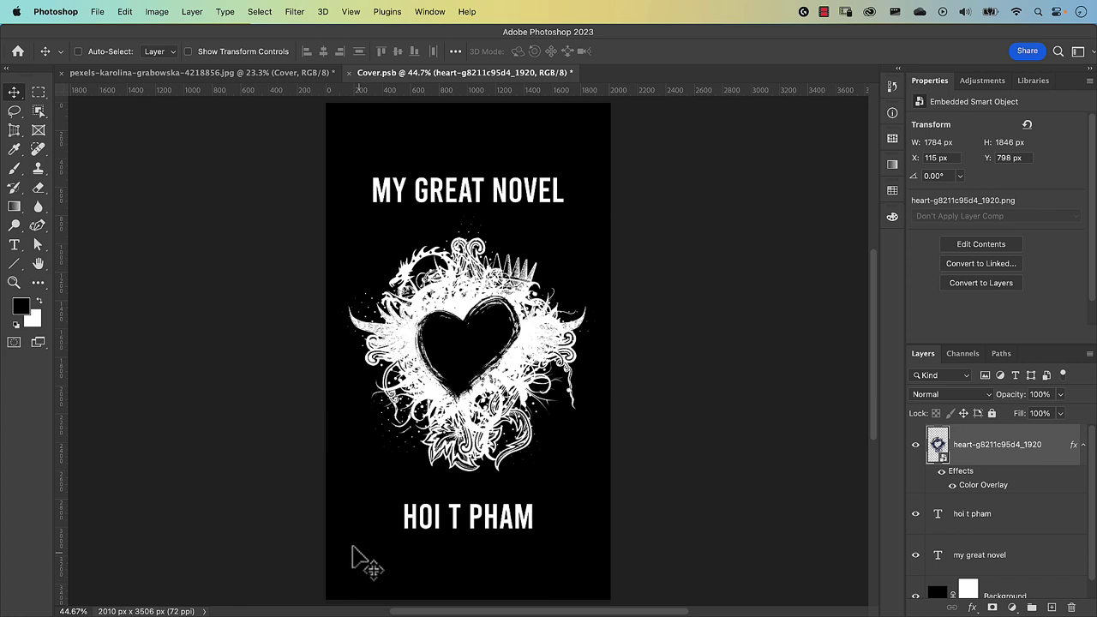
# Place vintage-5331248.svg from the Images folder as an embedded ornament layer above the heart.
pyautogui.click(99, 12)
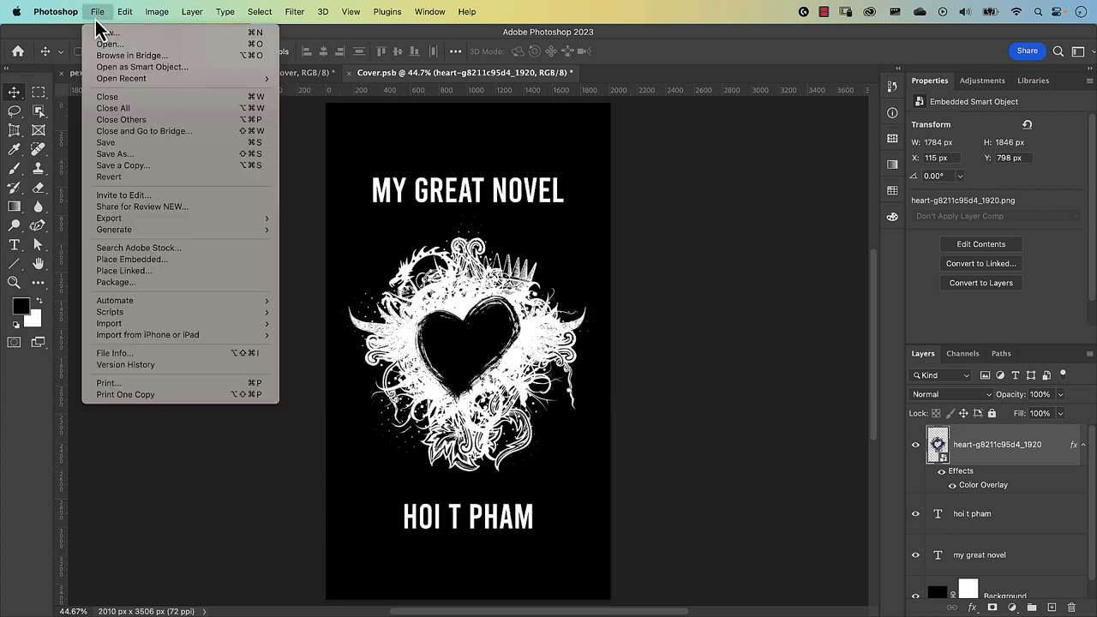
pyautogui.click(147, 262)
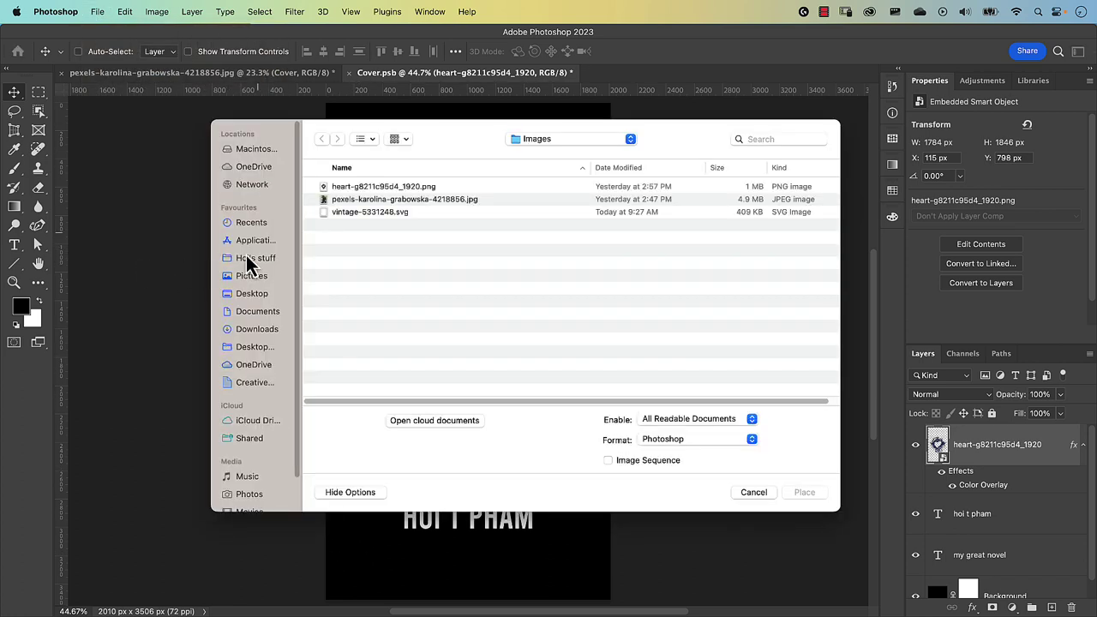
pyautogui.click(360, 215)
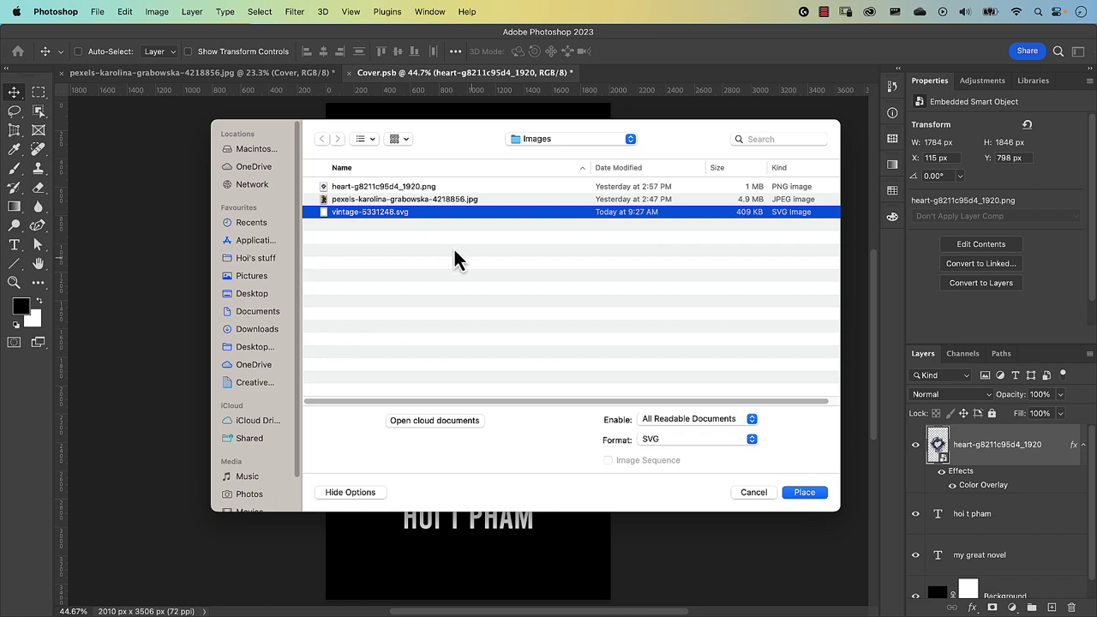
pyautogui.click(803, 492)
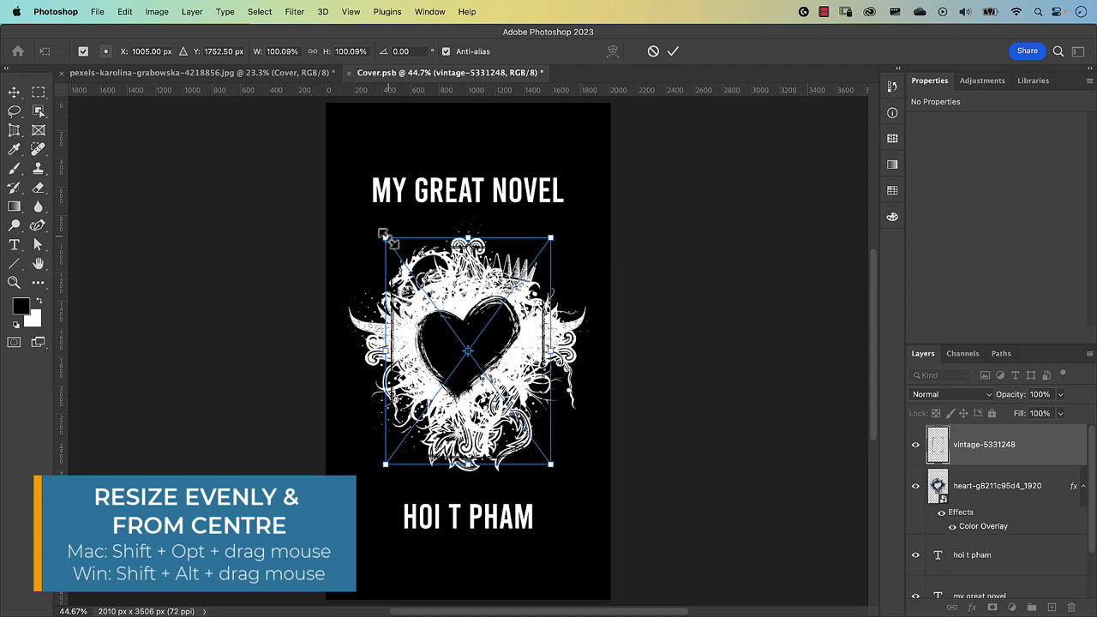
# Scale the ornament evenly to 150%, stretch it to about 205% height, and commit.
pyautogui.moveTo(385, 238); pyautogui.dragTo(344, 182)
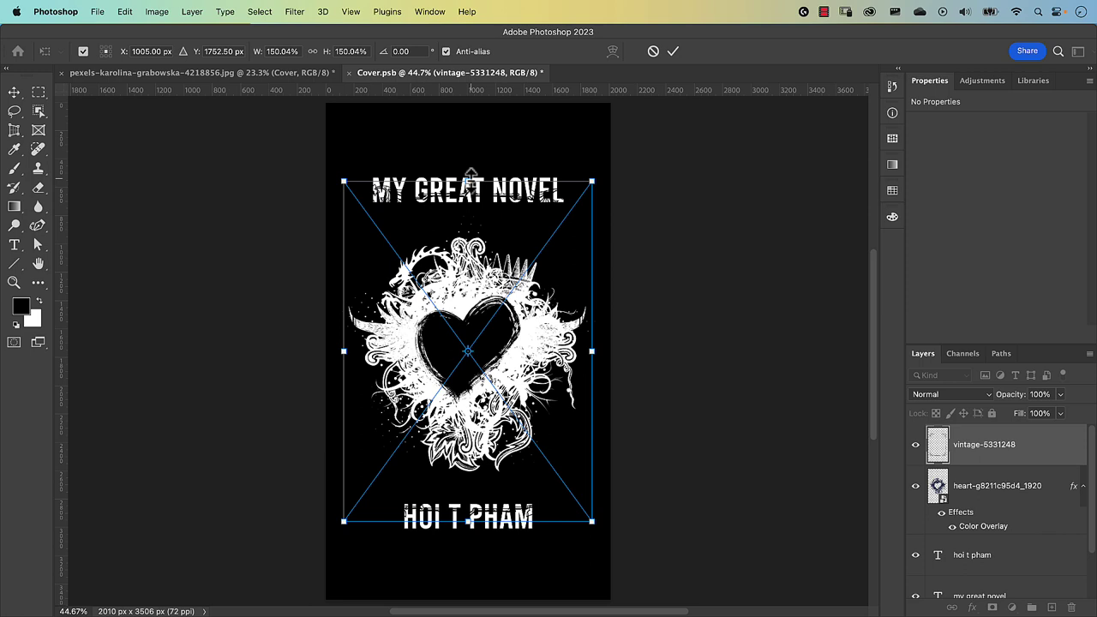
pyautogui.moveTo(469, 178); pyautogui.dragTo(465, 117)
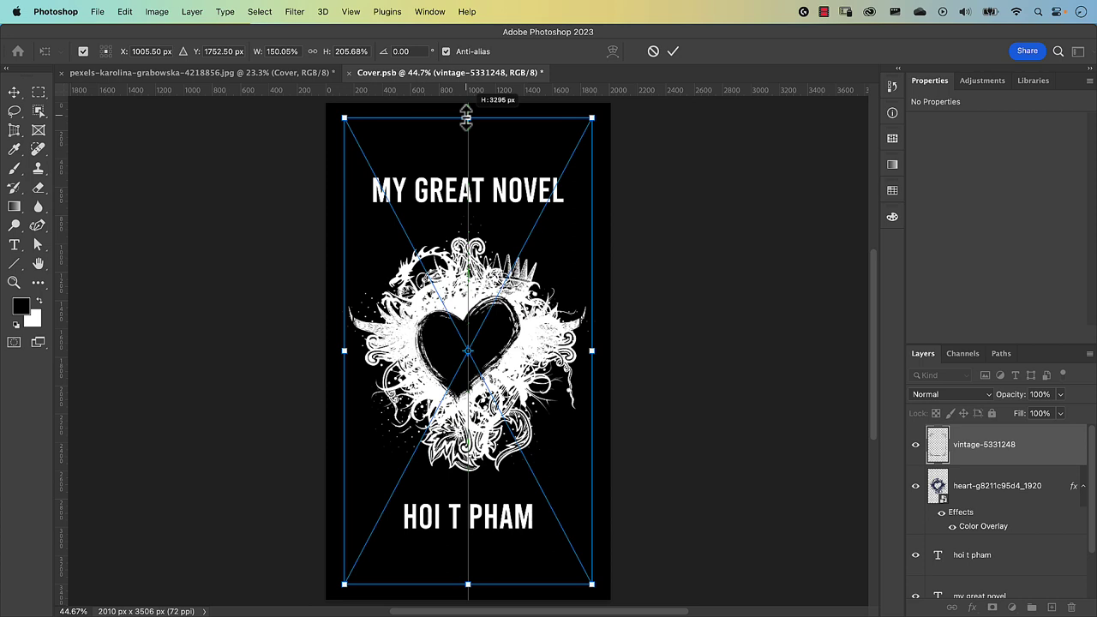
pyautogui.moveTo(465, 117); pyautogui.dragTo(466, 117)
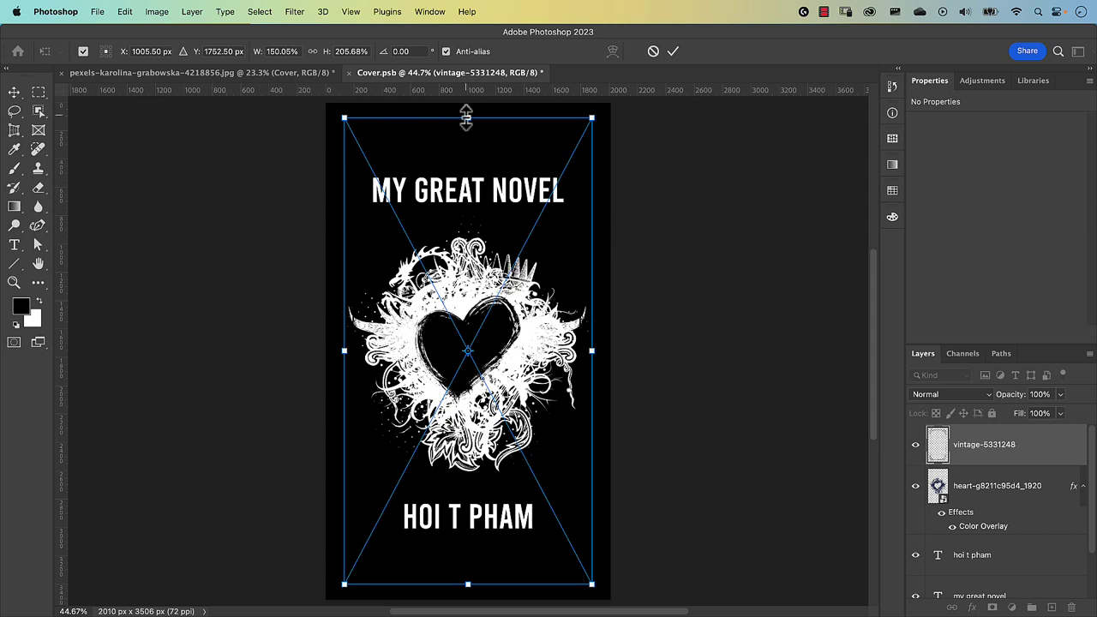
pyautogui.press('Return')
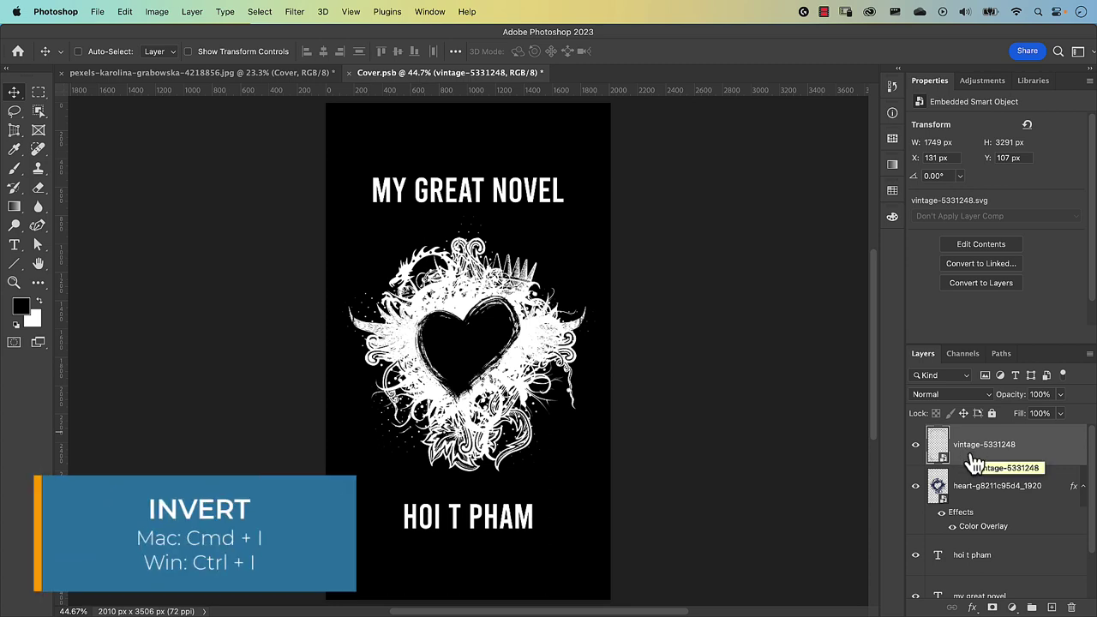
# Invert the ornament to white, hide the black Background layer, and save Cover.psb.
pyautogui.press('super+i')
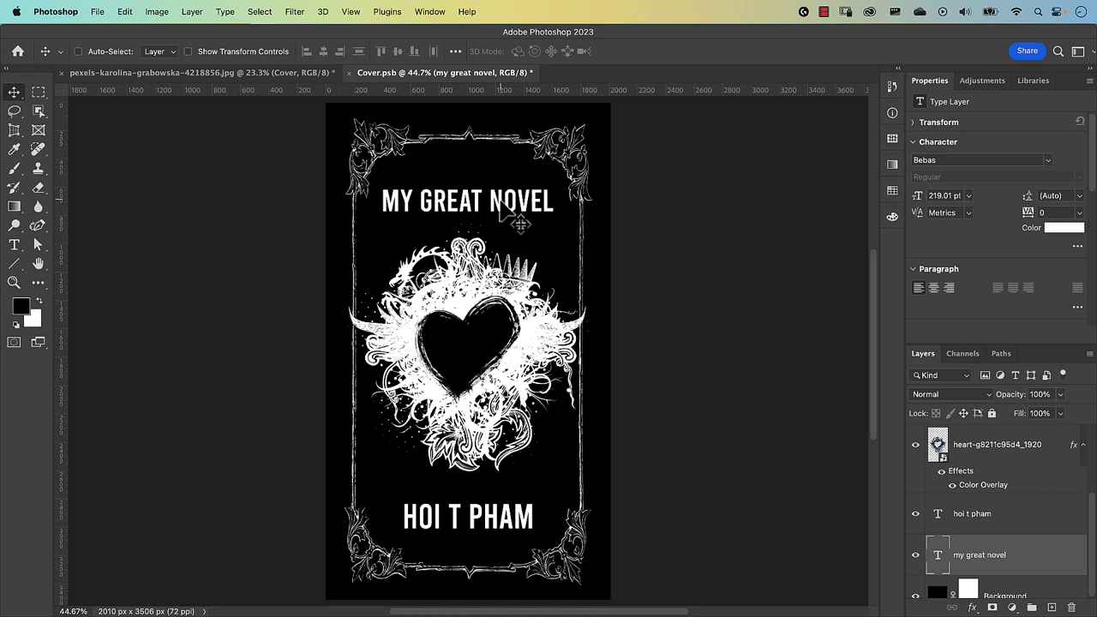
pyautogui.scroll(-1, 981, 518)
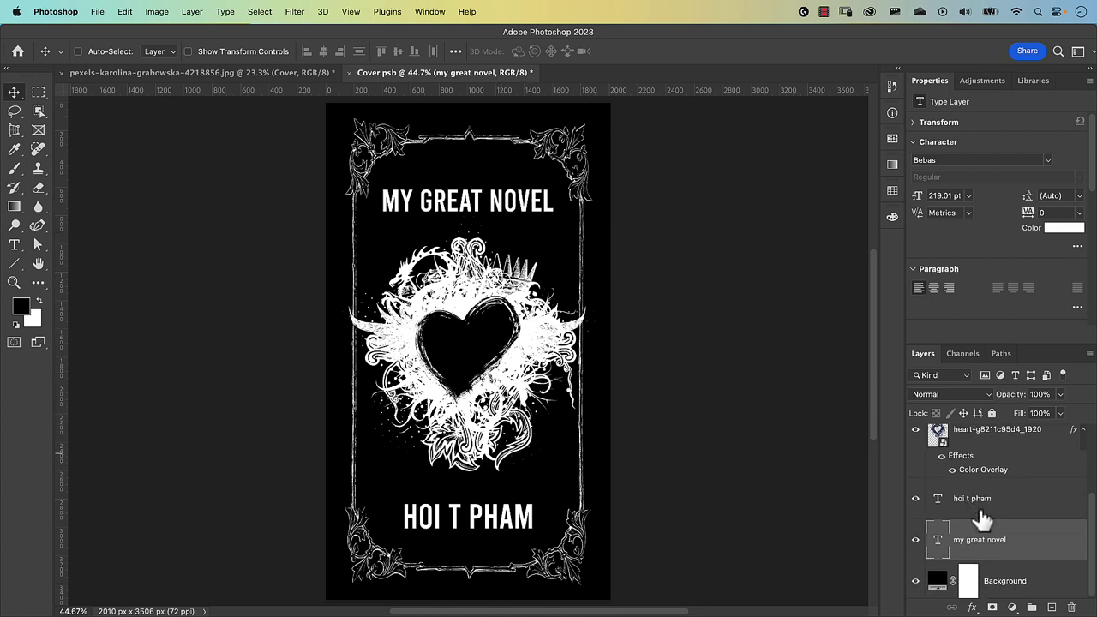
pyautogui.click(915, 580)
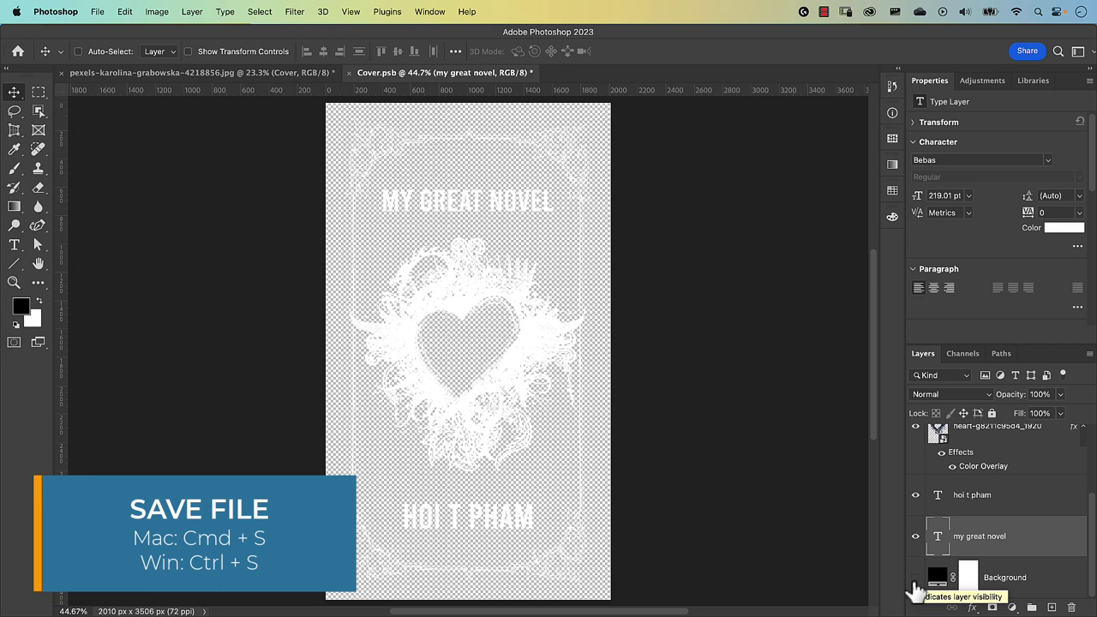
pyautogui.press('super+s')
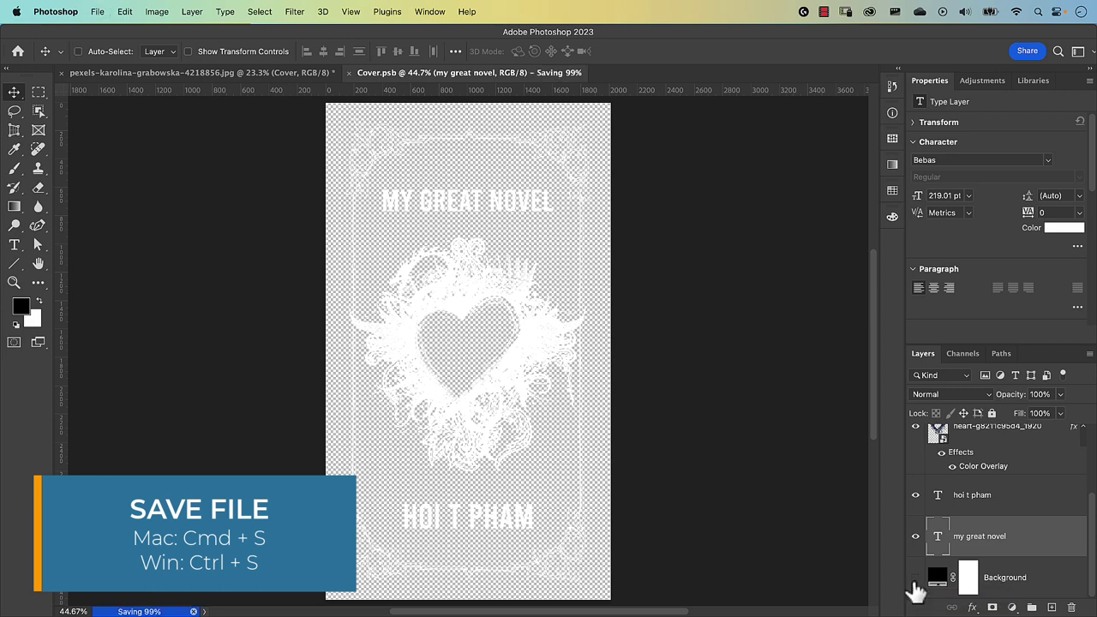
# Switch to the pexels-karolina book photo and zoom in on the cover's white ornament.
pyautogui.click(194, 74)
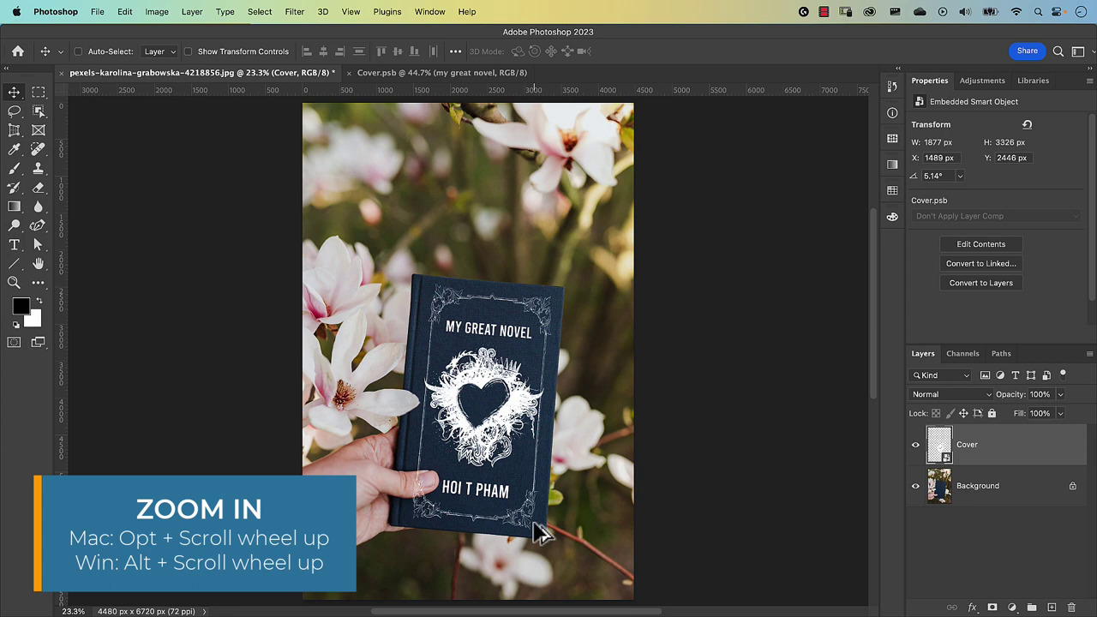
pyautogui.scroll(3, 540, 531)
pyautogui.scroll(3, 540, 532)
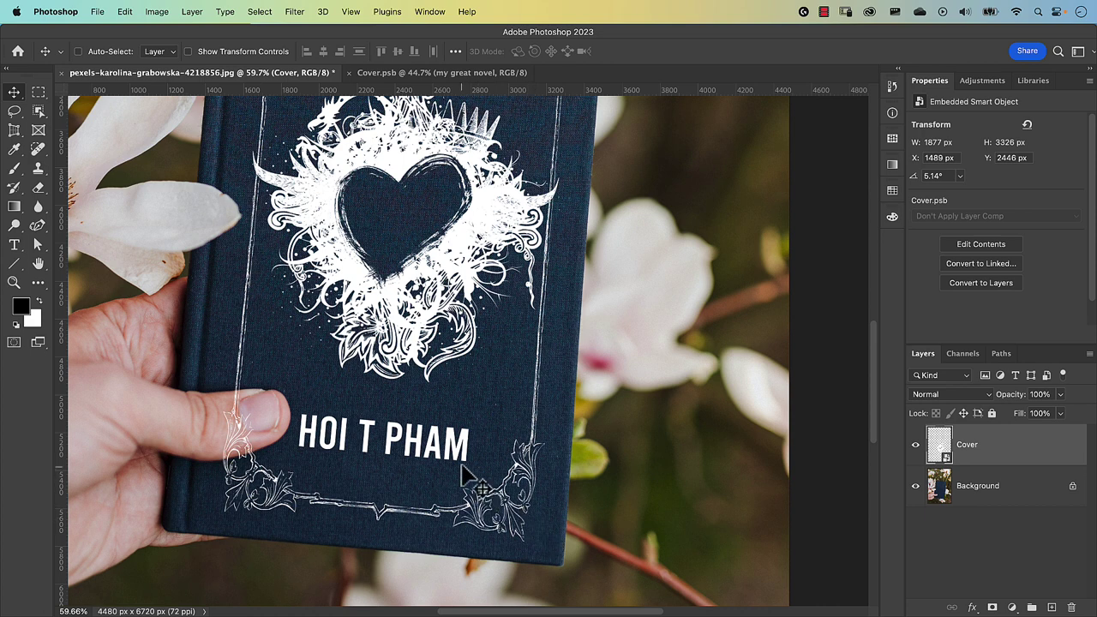
pyautogui.scroll(5, 463, 476)
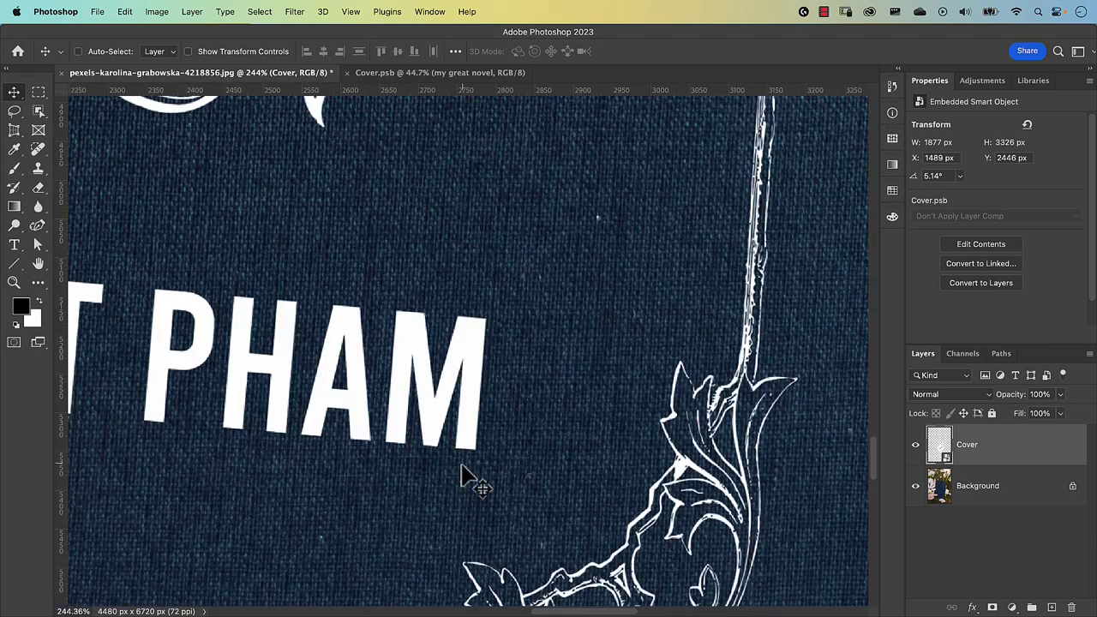
pyautogui.moveTo(420, 289); pyautogui.dragTo(445, 340)
pyautogui.scroll(5, 458, 455)
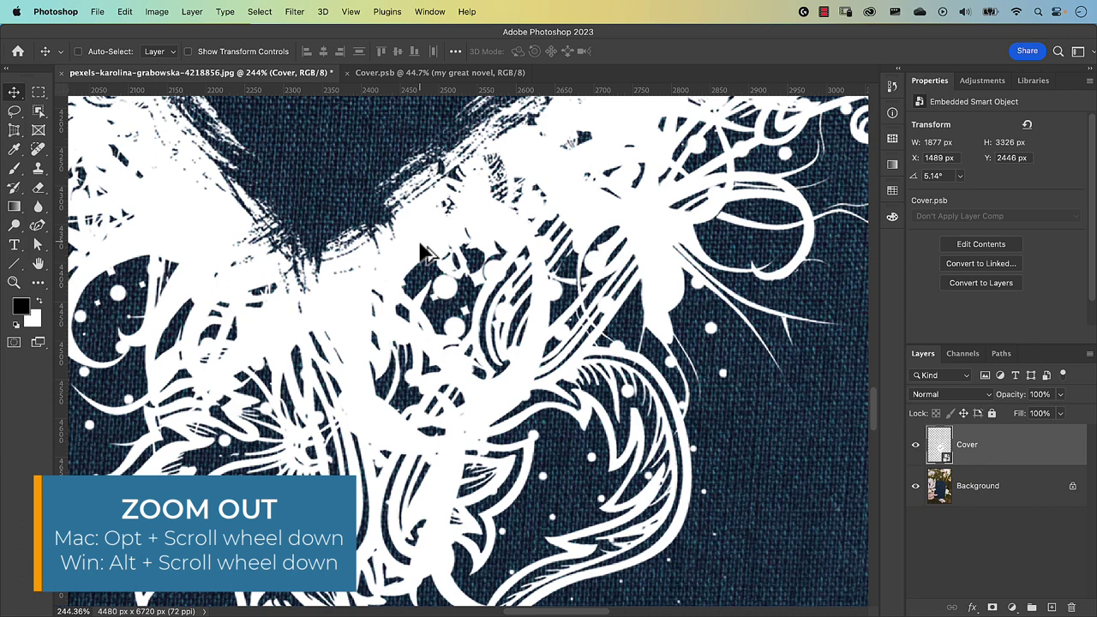
pyautogui.keyDown('alt'); pyautogui.scroll(-5, 421, 253); pyautogui.keyUp('alt')
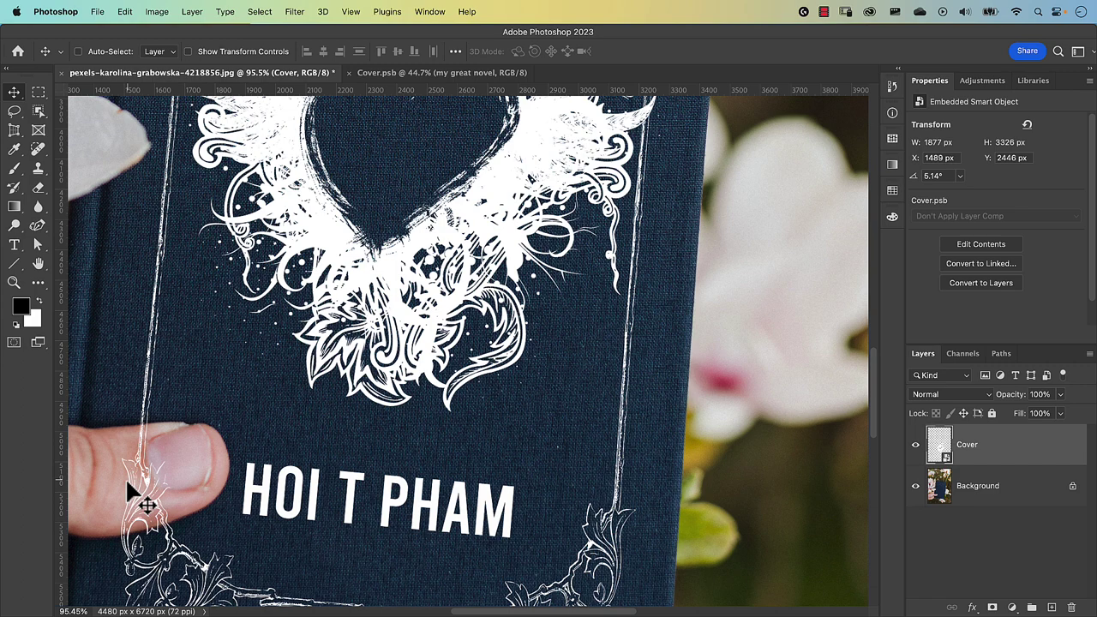
pyautogui.press('super+0')
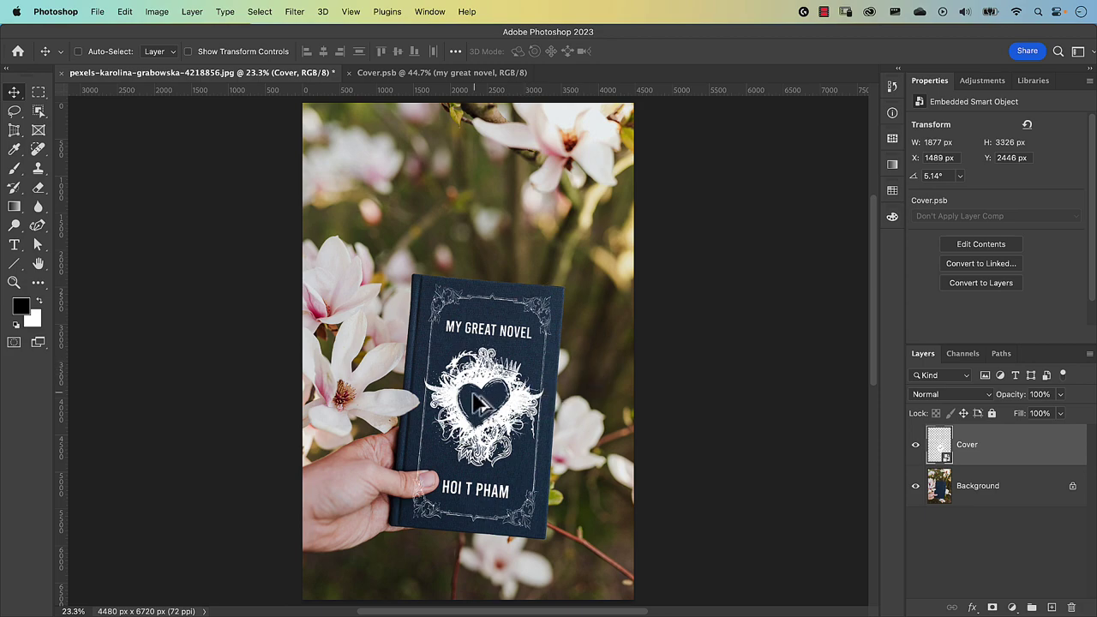
pyautogui.scroll(10, 472, 393)
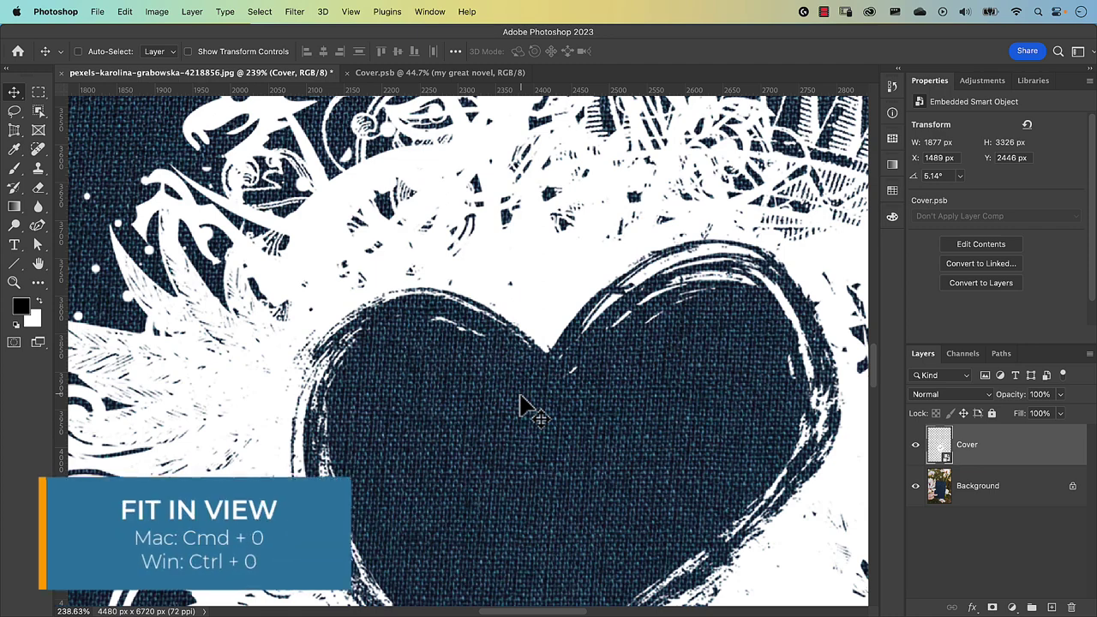
pyautogui.press('super')
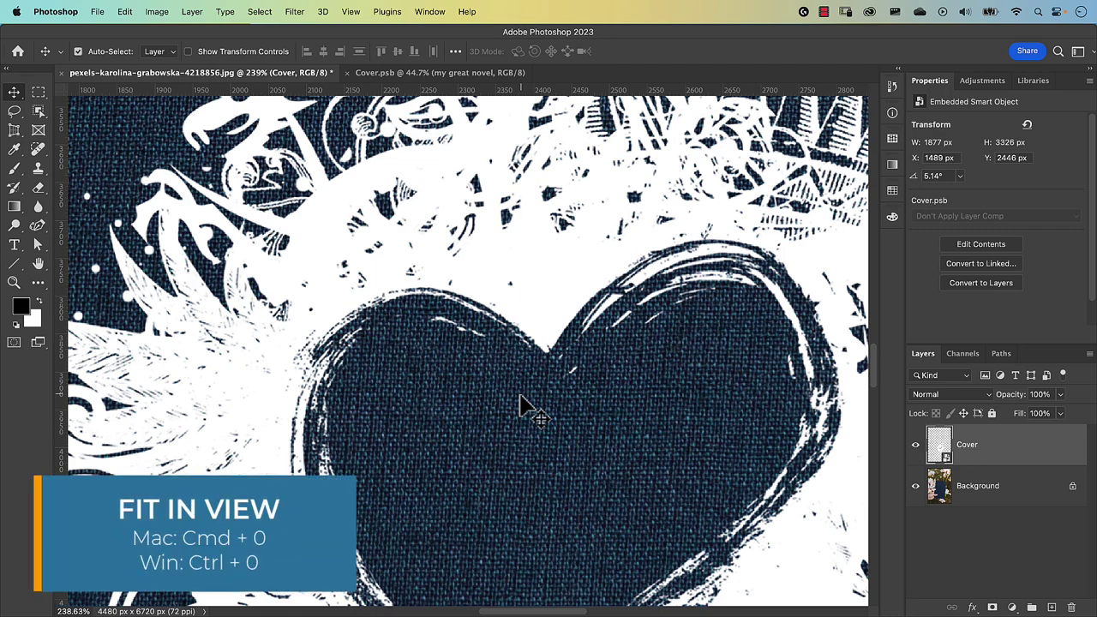
pyautogui.press('super+0')
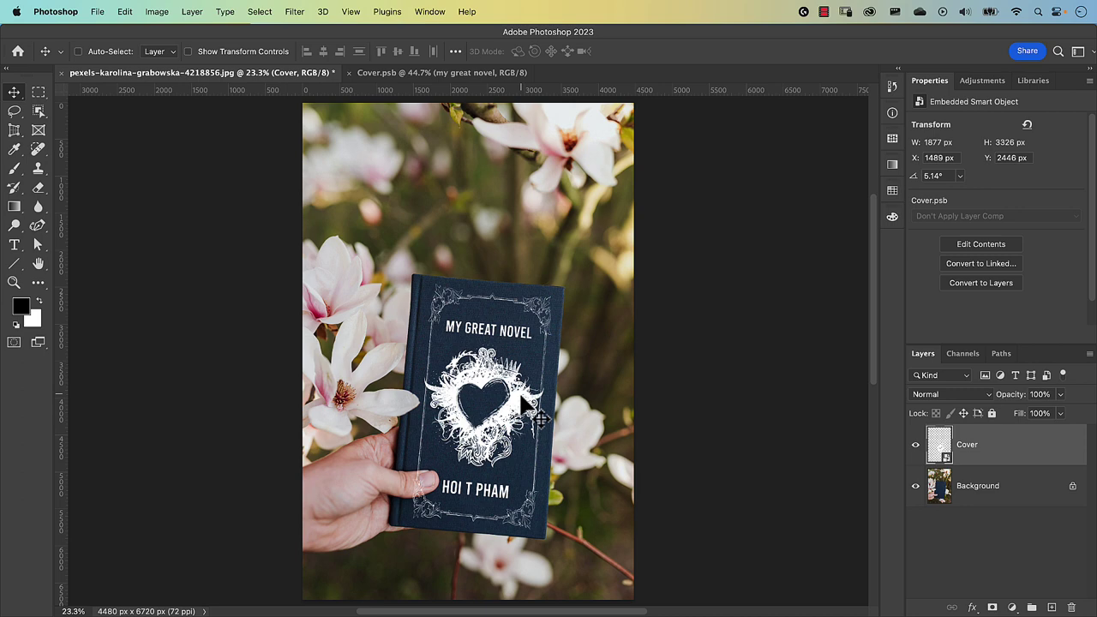
# Duplicate the Background photo layer into a new document named 'Displacement Map'.
pyautogui.rightClick(1024, 502)
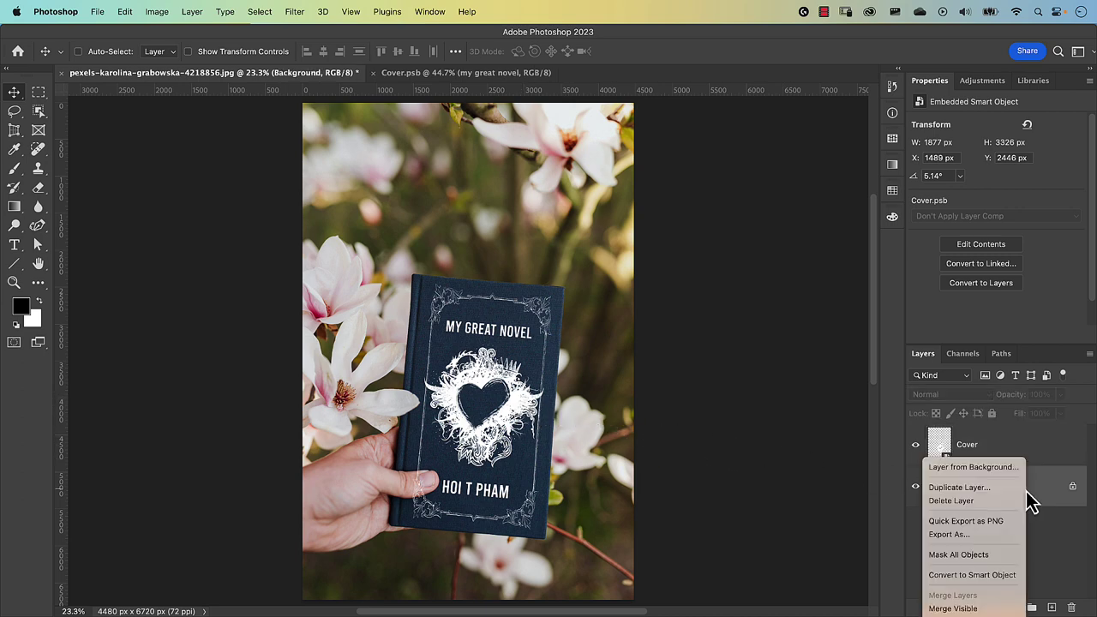
pyautogui.click(967, 502)
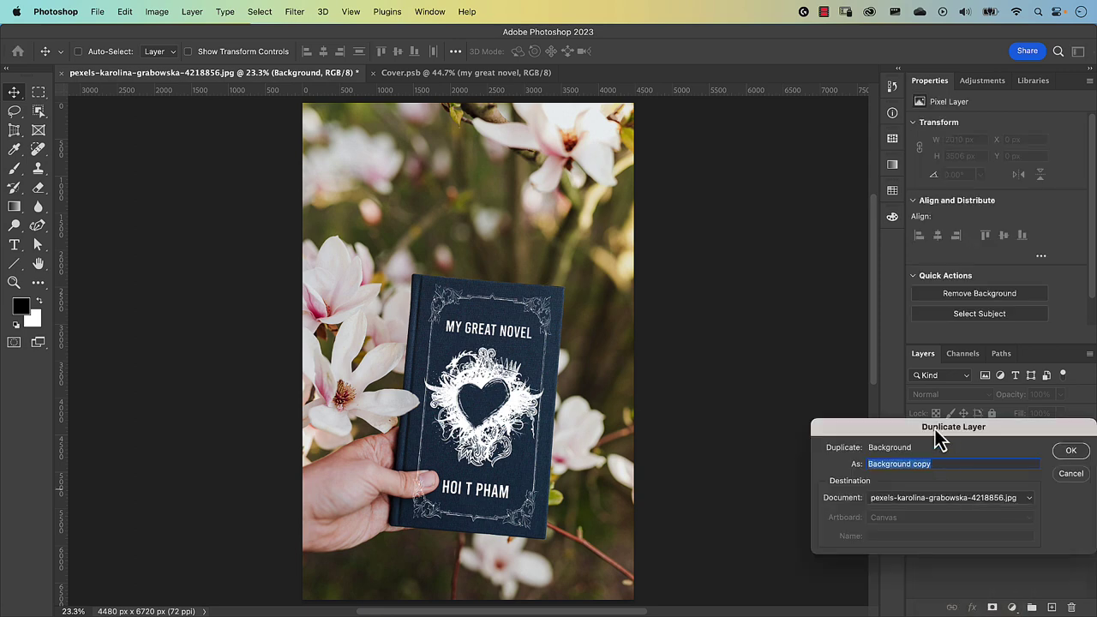
pyautogui.moveTo(938, 437); pyautogui.dragTo(701, 263)
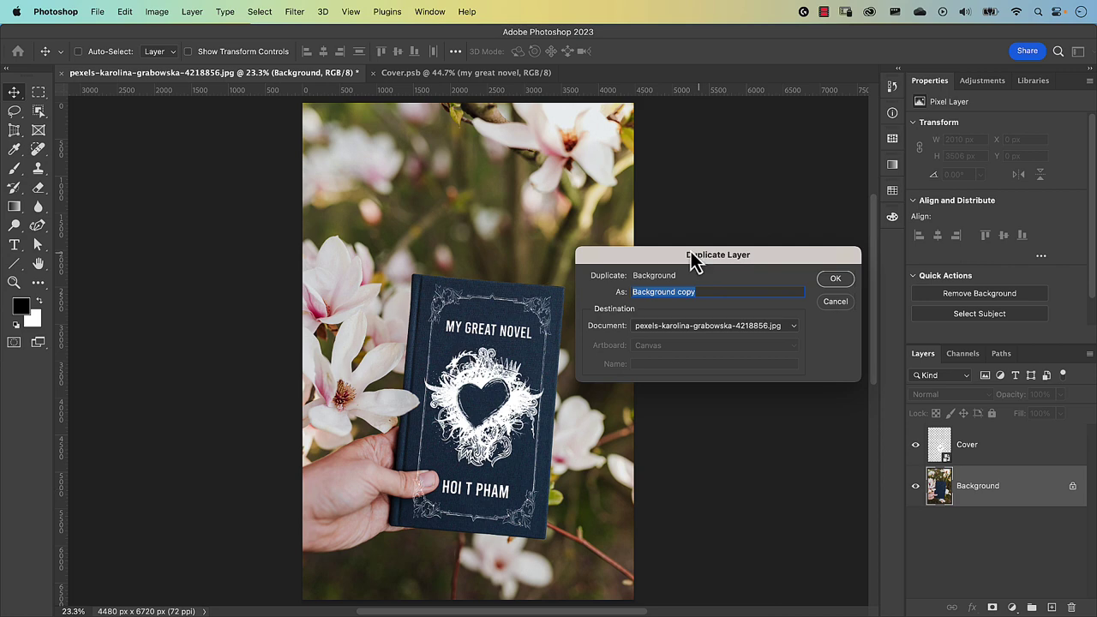
pyautogui.click(676, 326)
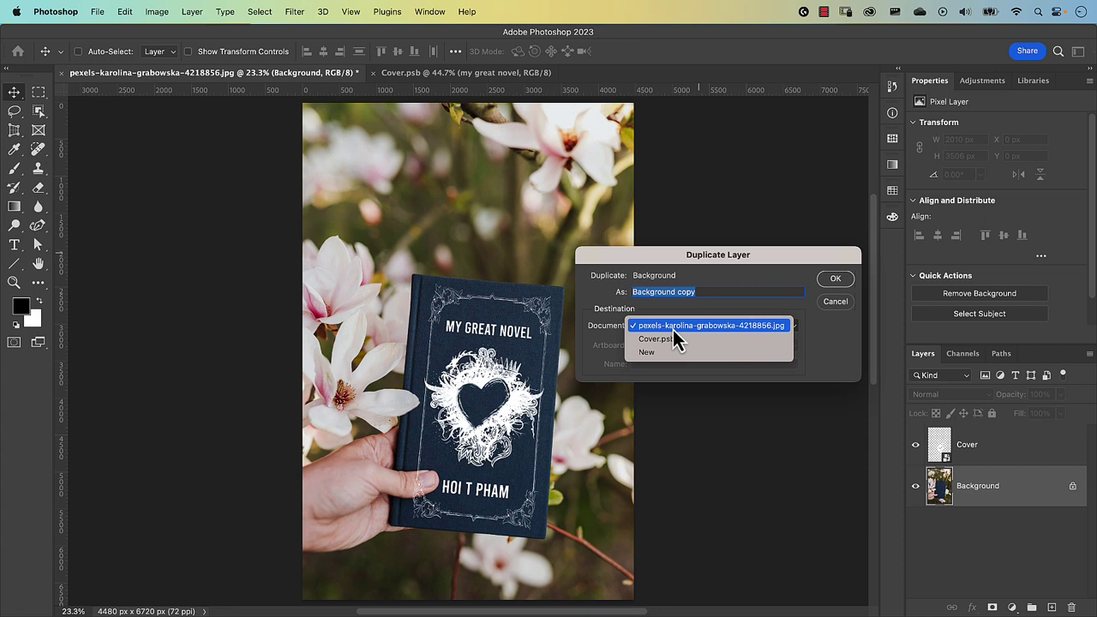
pyautogui.click(657, 356)
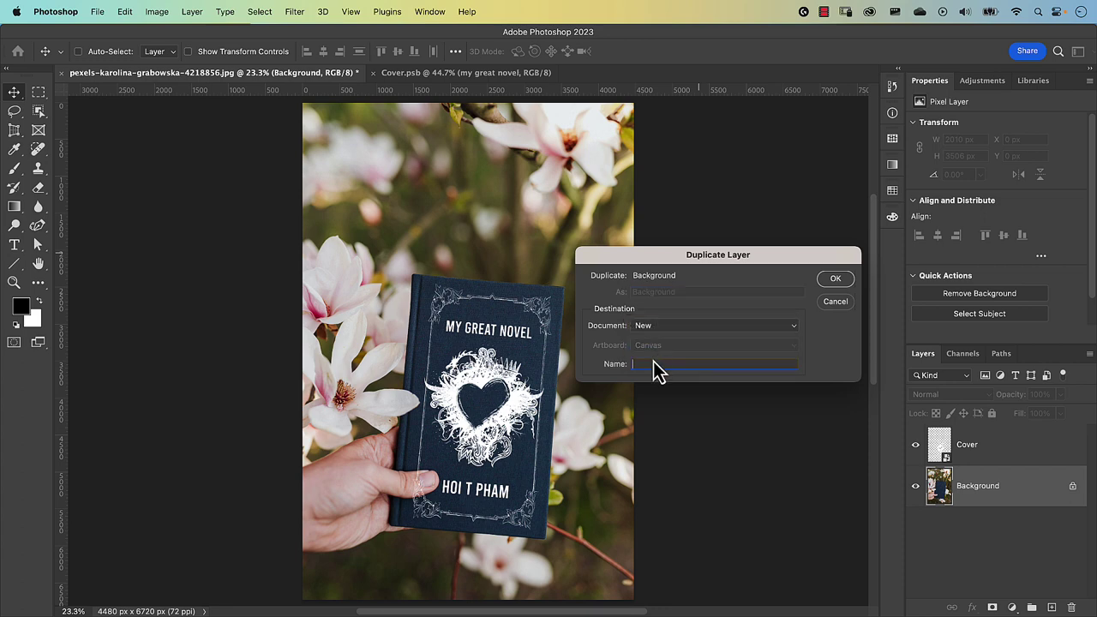
pyautogui.write('Displacement Map')
pyautogui.click(834, 280)
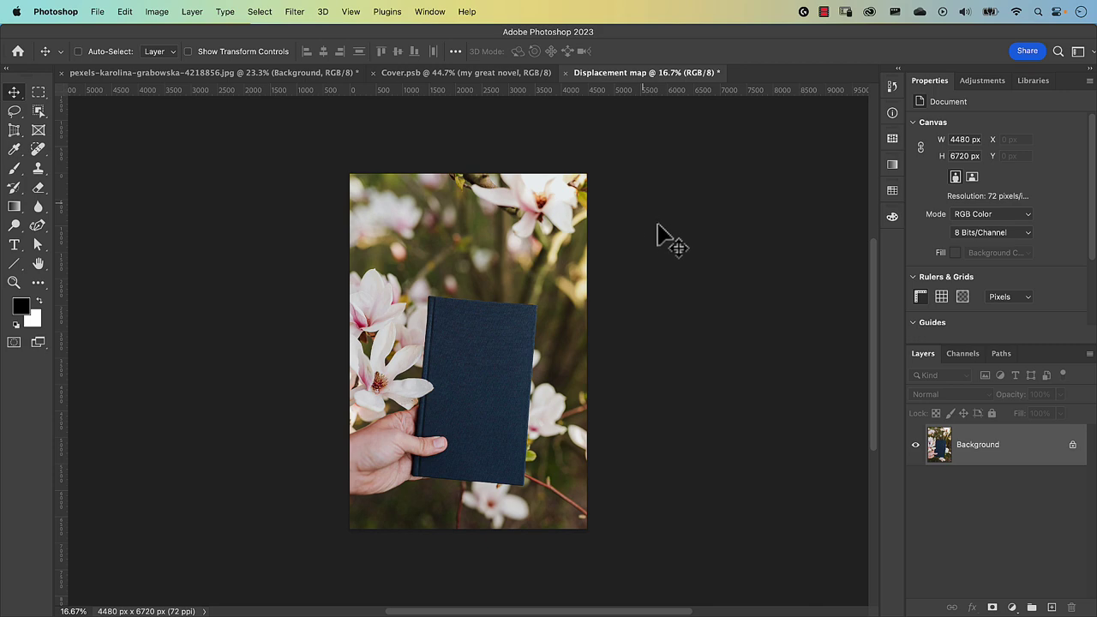
# Unlock the Background layer and add a Black & White adjustment layer.
pyautogui.click(1072, 445)
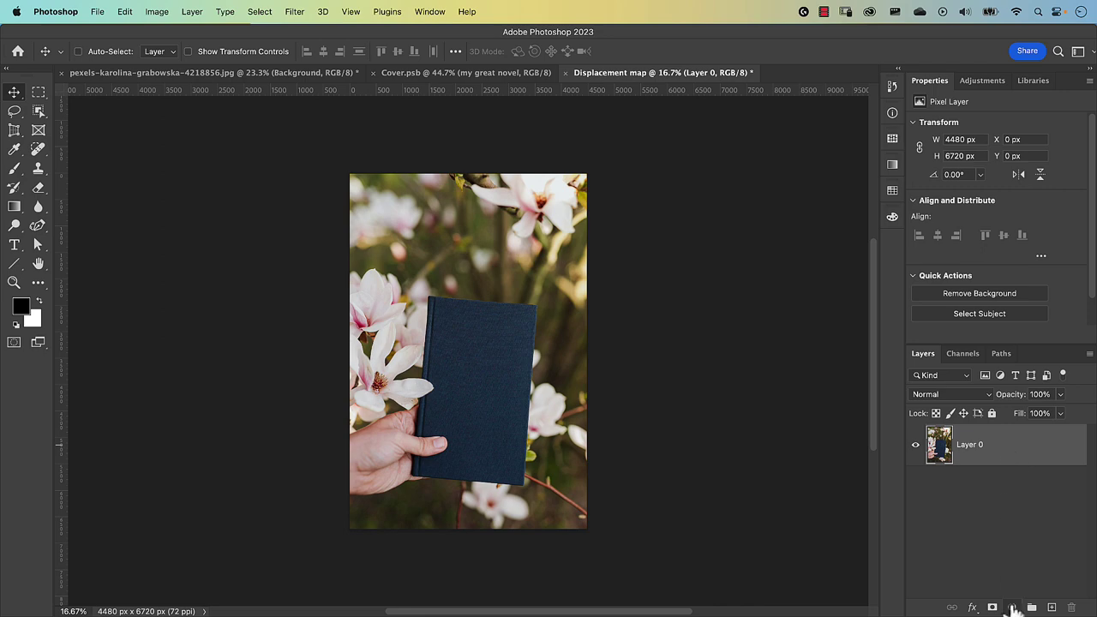
pyautogui.click(1012, 606)
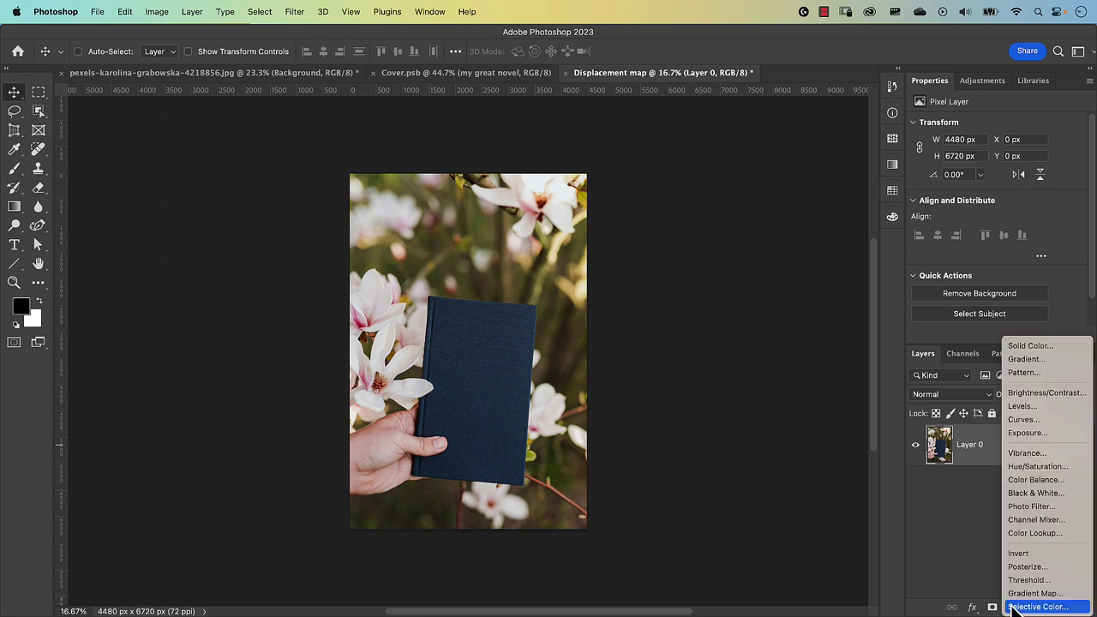
pyautogui.click(1031, 495)
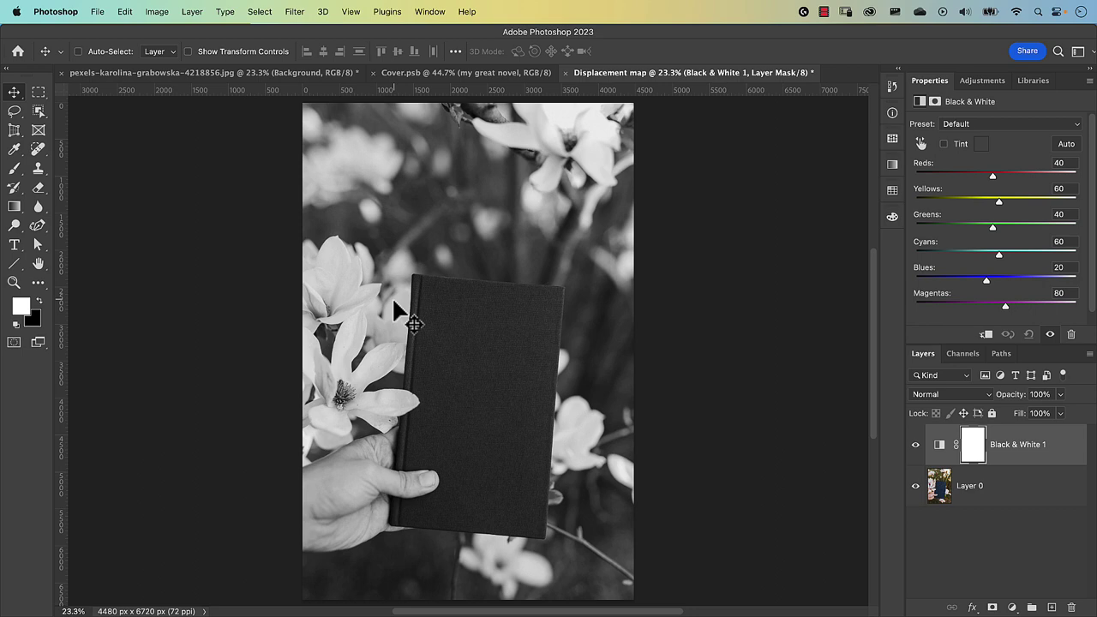
# Save the document as Displacement map.psd in Photoshop format.
pyautogui.click(98, 12)
pyautogui.click(120, 155)
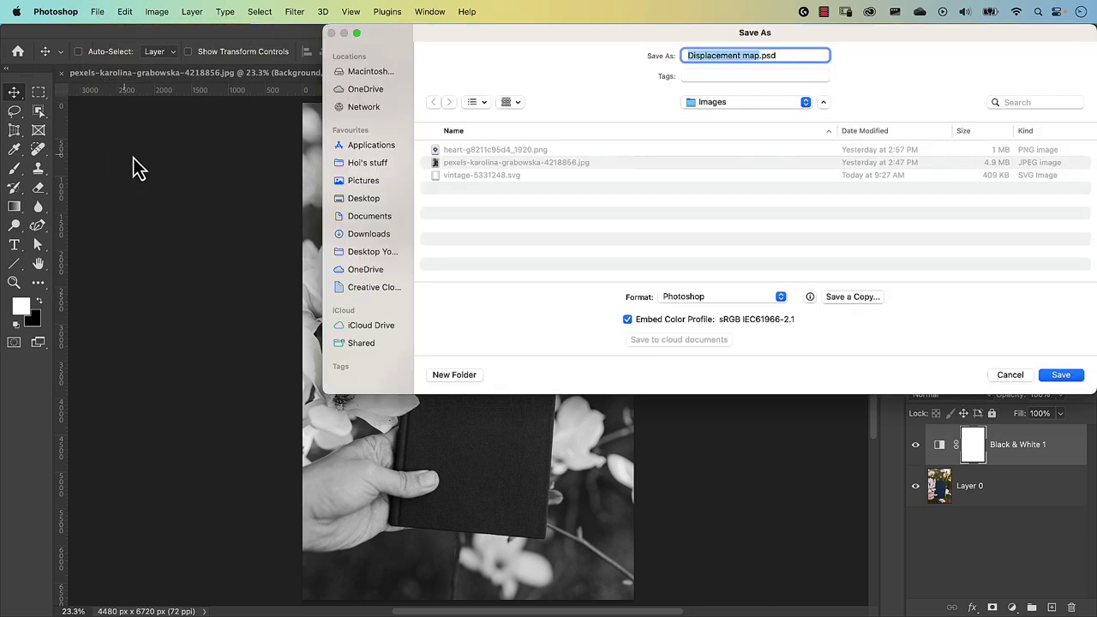
pyautogui.moveTo(699, 64); pyautogui.dragTo(760, 57)
pyautogui.click(706, 297)
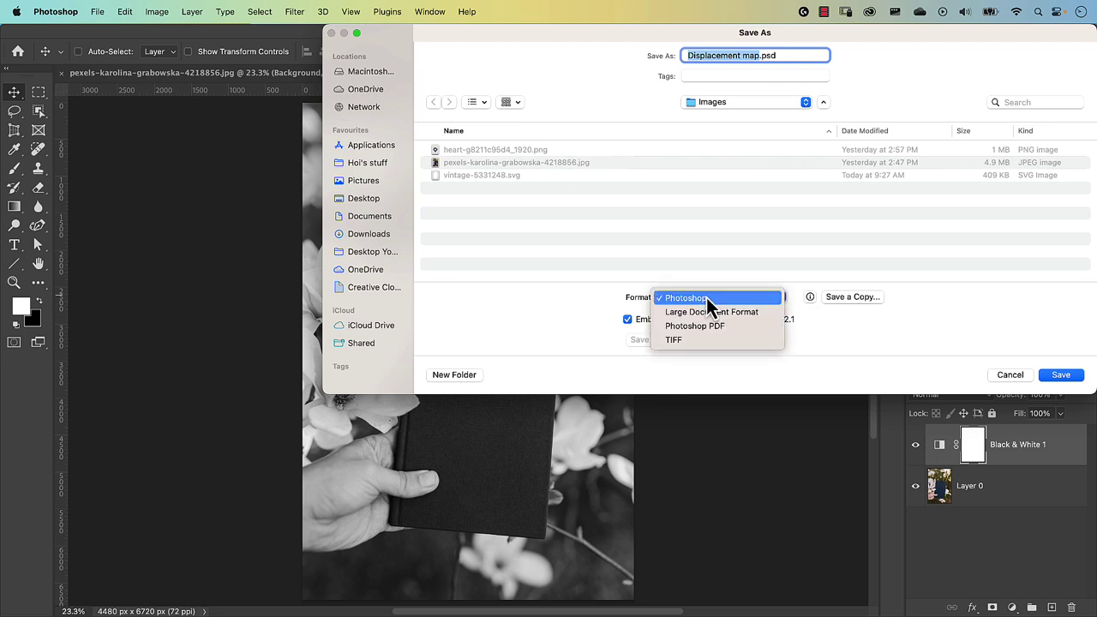
pyautogui.click(706, 297)
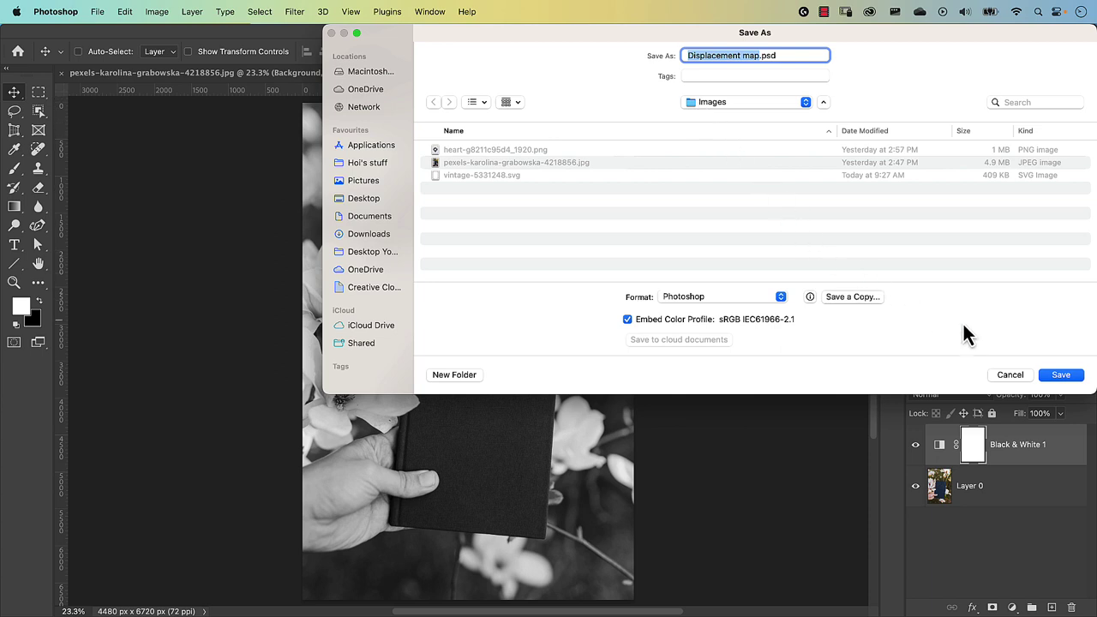
pyautogui.click(1061, 375)
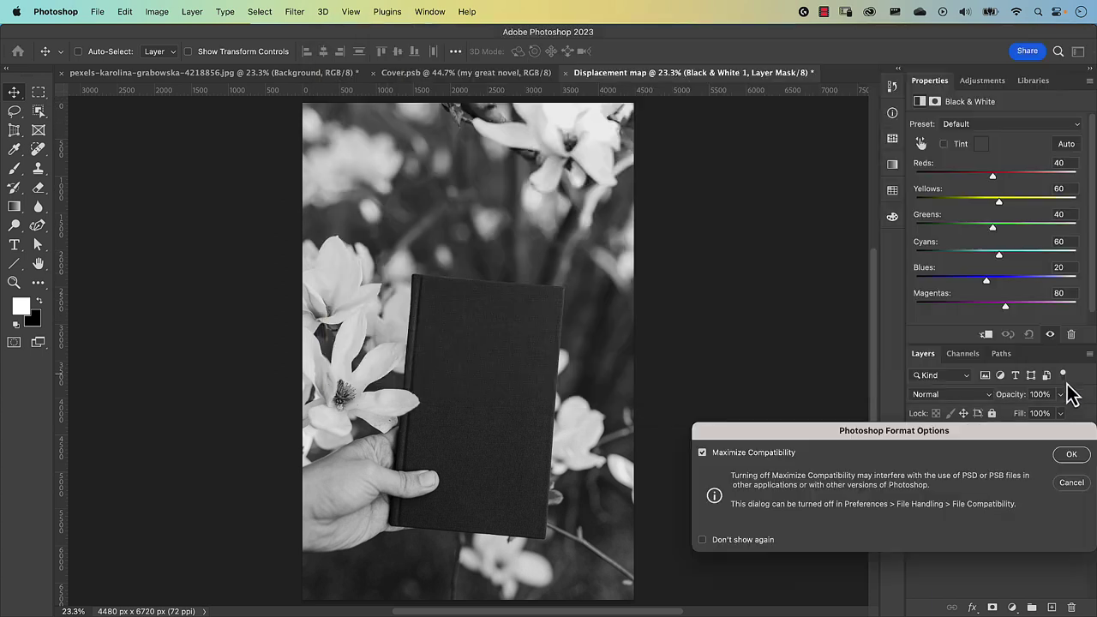
pyautogui.click(1071, 455)
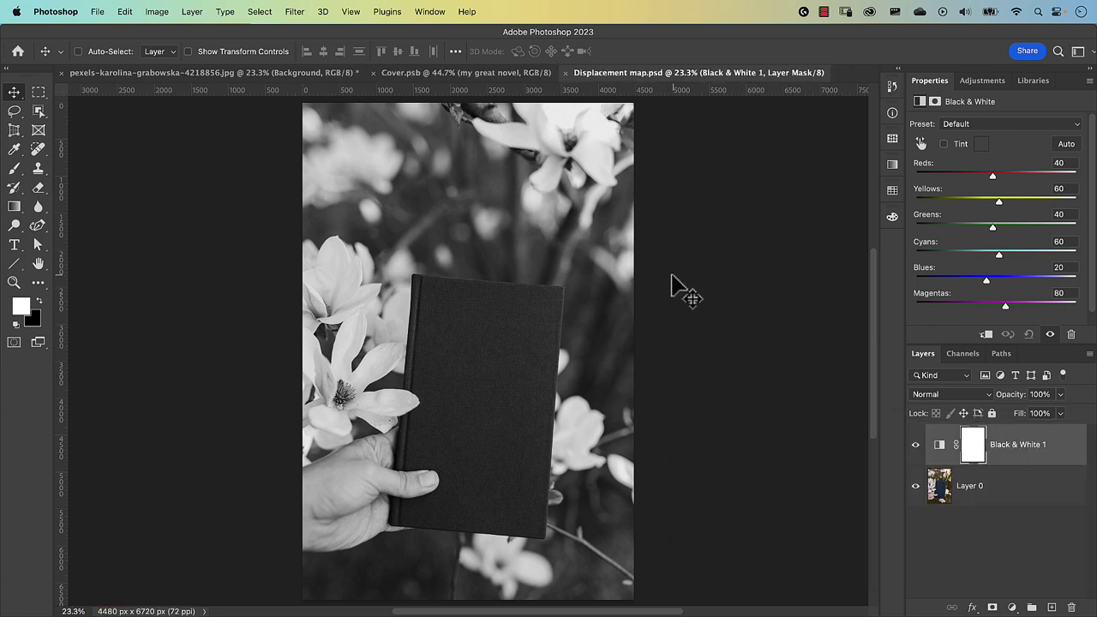
# On the mockup, apply a Displace filter at scale 10 using Displacement map.psd.
pyautogui.click(213, 76)
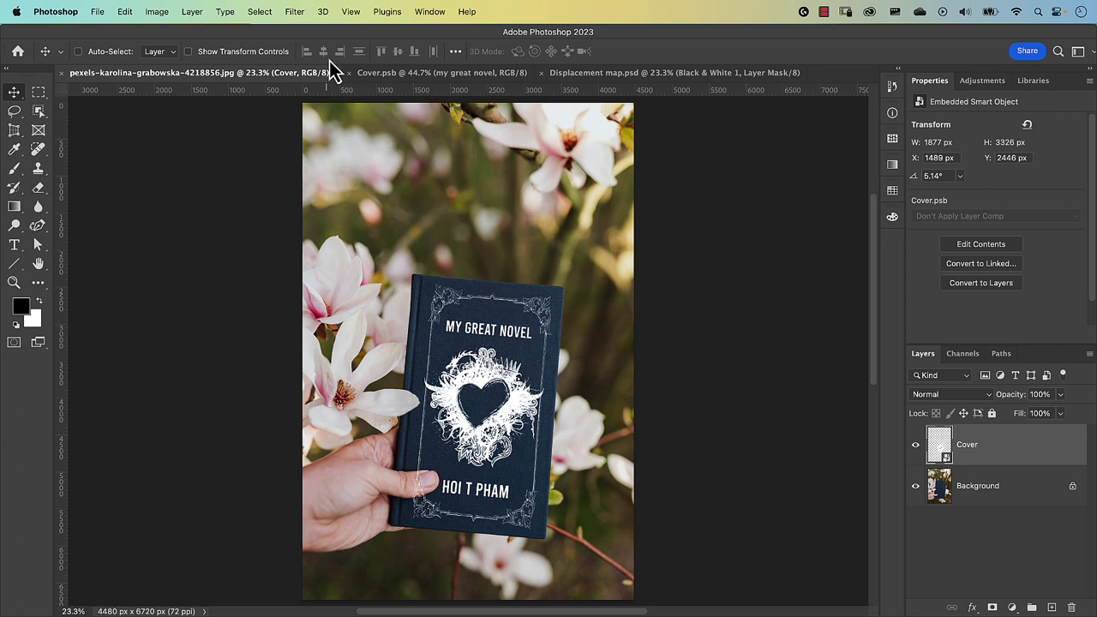
pyautogui.click(294, 12)
pyautogui.moveTo(330, 206)
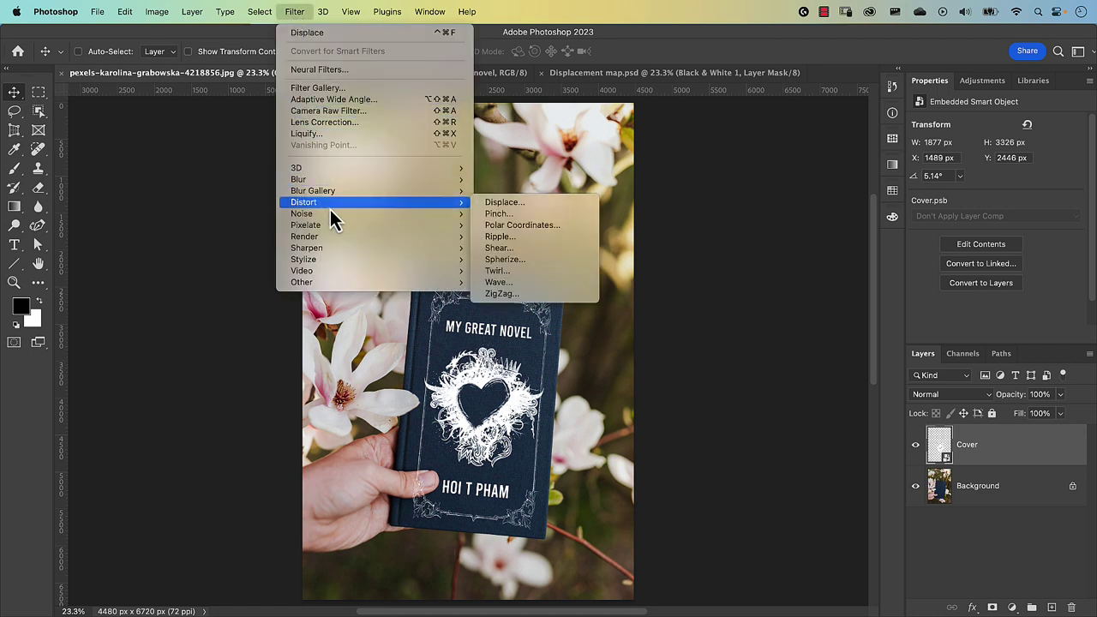
pyautogui.click(500, 209)
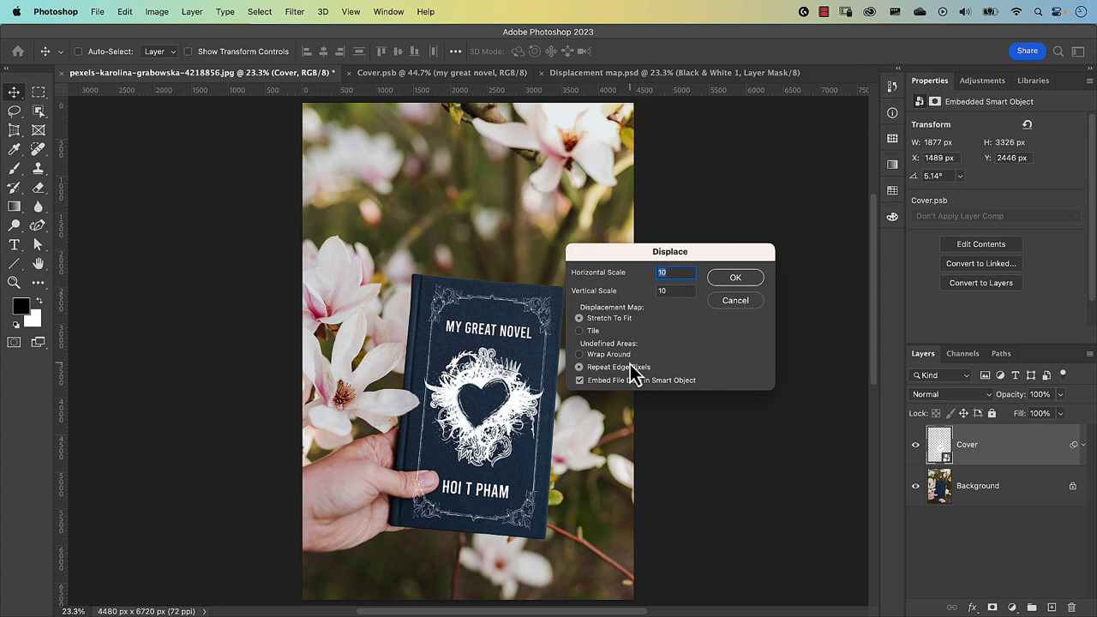
pyautogui.click(732, 279)
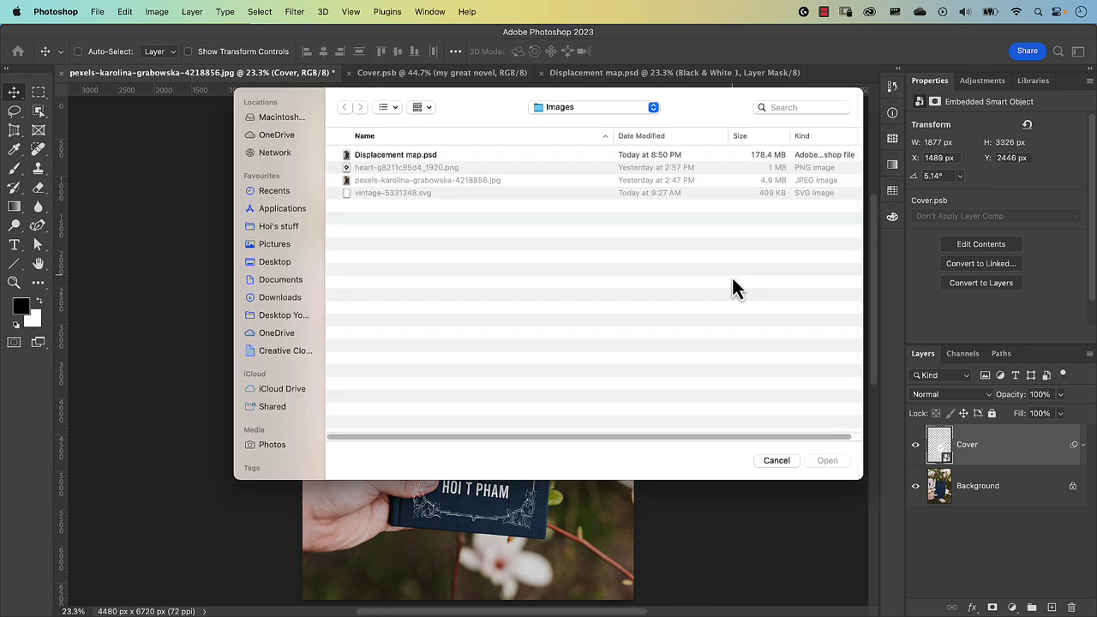
pyautogui.click(406, 158)
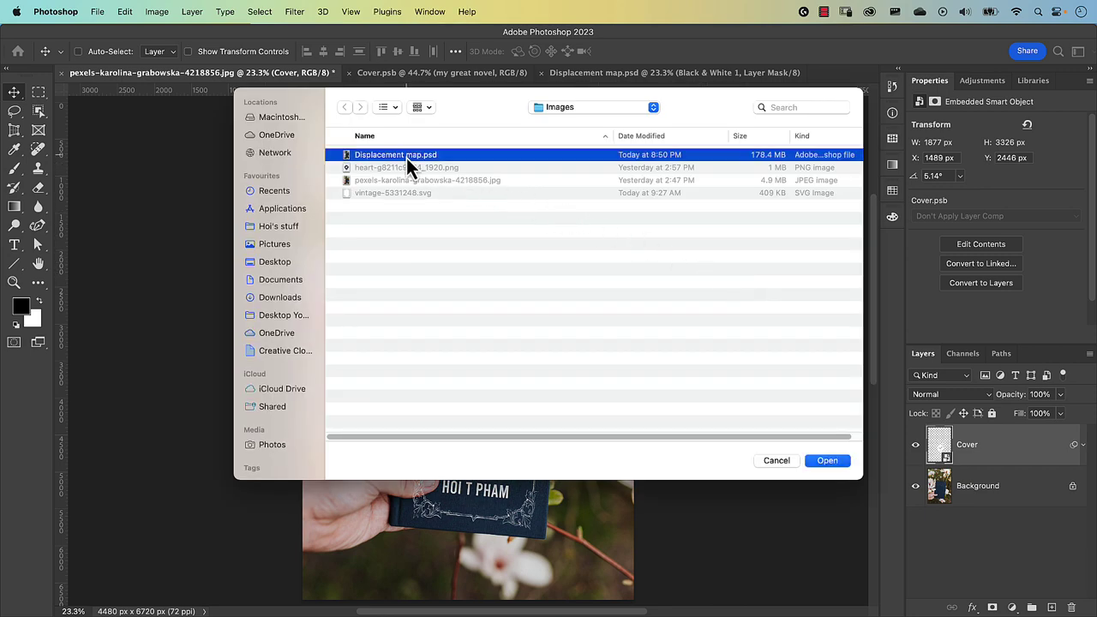
pyautogui.click(825, 461)
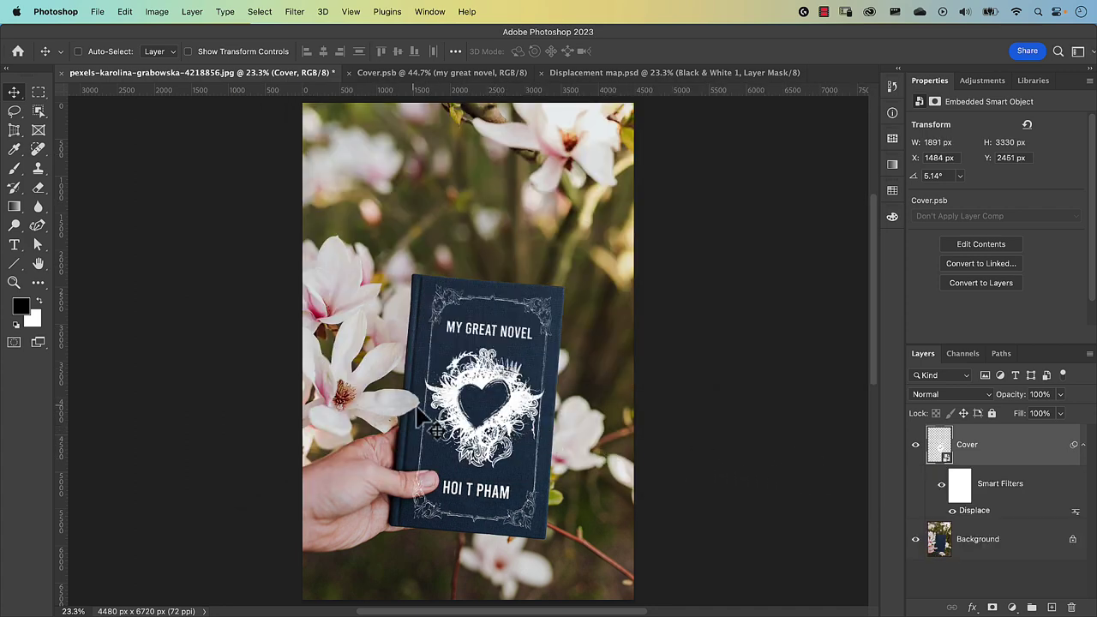
pyautogui.scroll(3, 431, 413)
pyautogui.scroll(9, 432, 417)
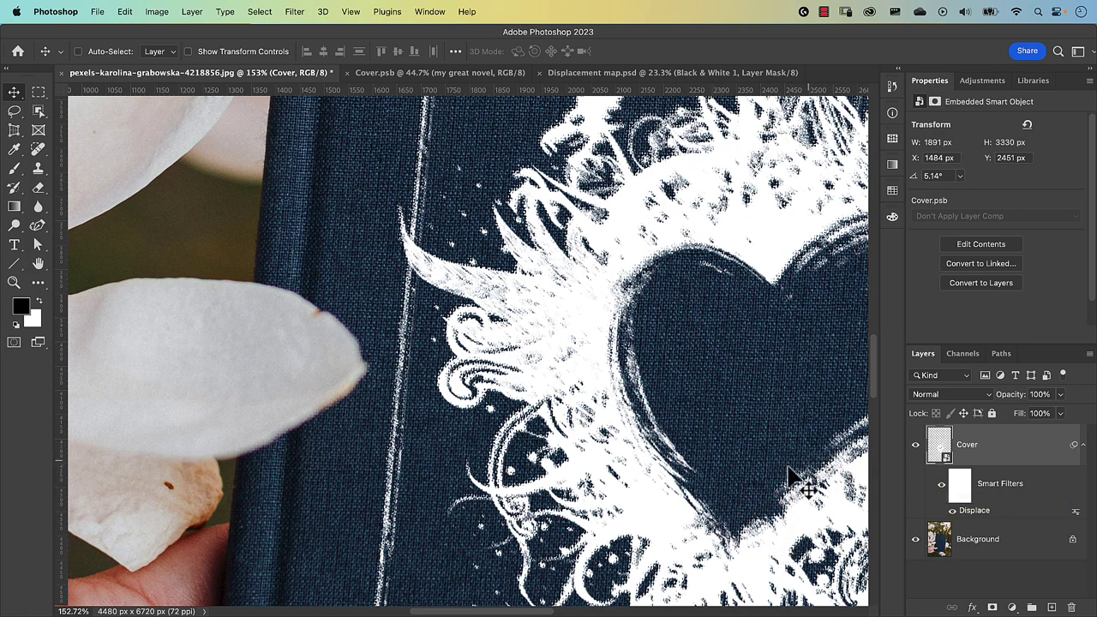
pyautogui.click(942, 485)
pyautogui.click(941, 485)
pyautogui.click(941, 485)
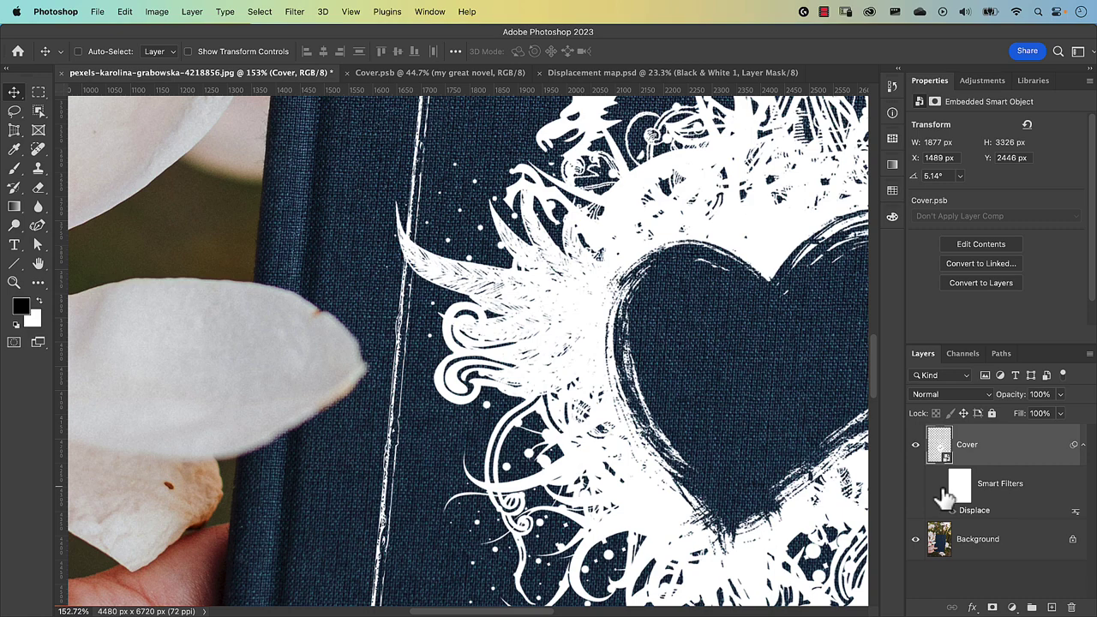
pyautogui.click(942, 485)
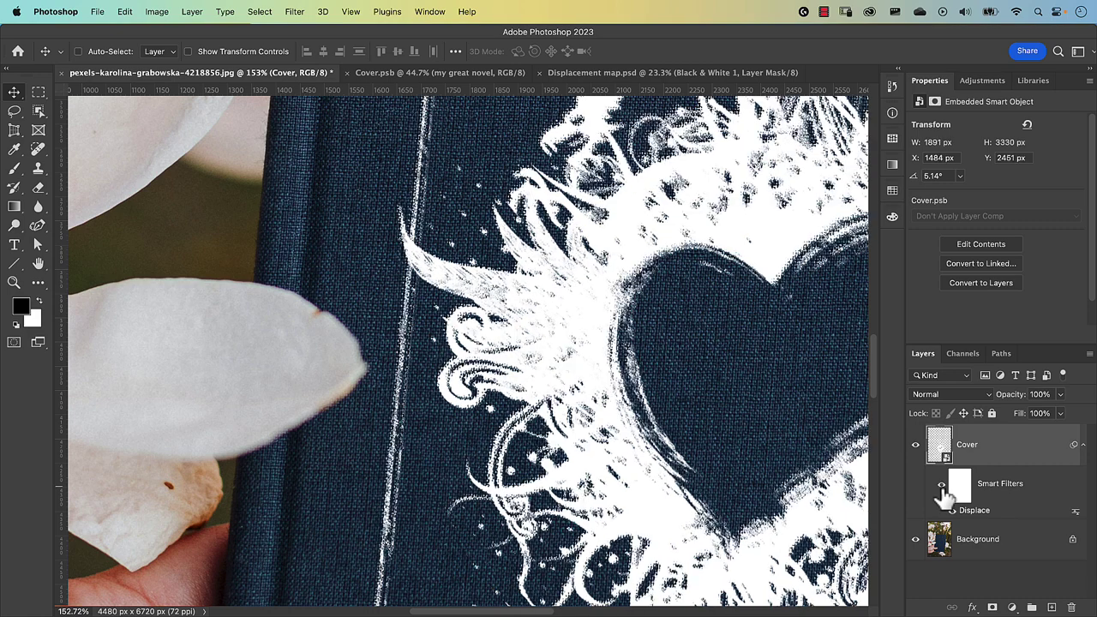
pyautogui.click(942, 485)
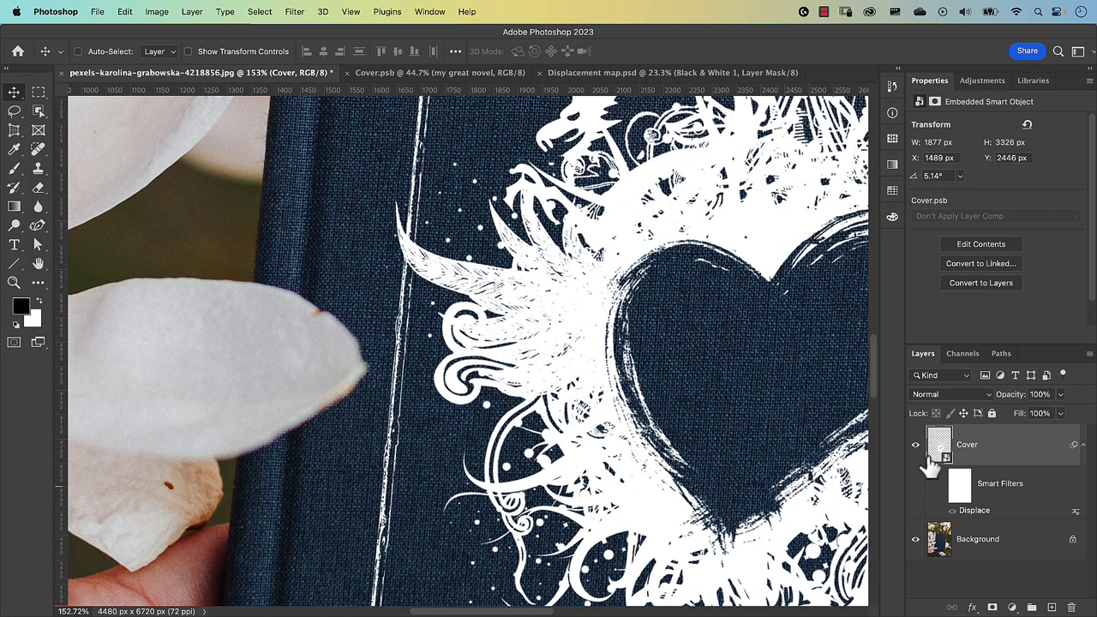
pyautogui.click(600, 73)
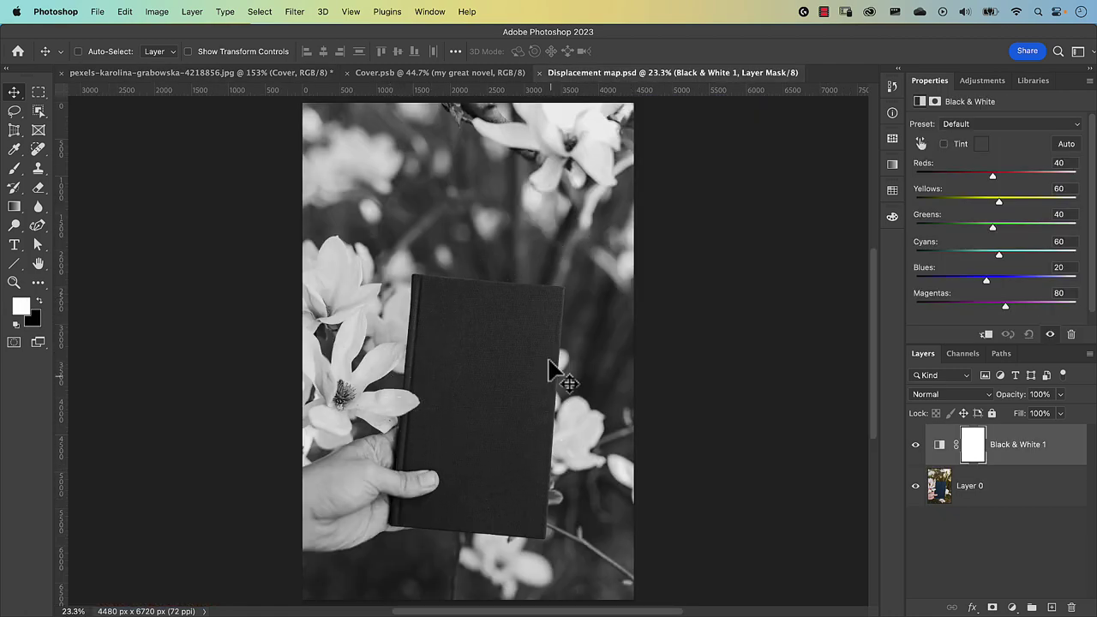
pyautogui.click(195, 76)
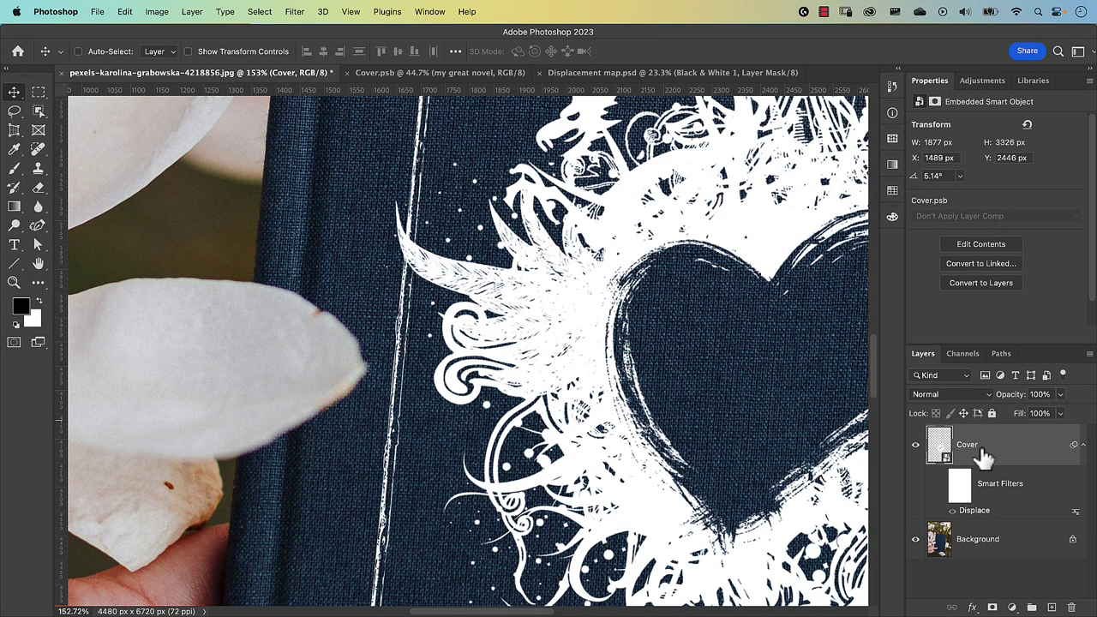
pyautogui.click(941, 486)
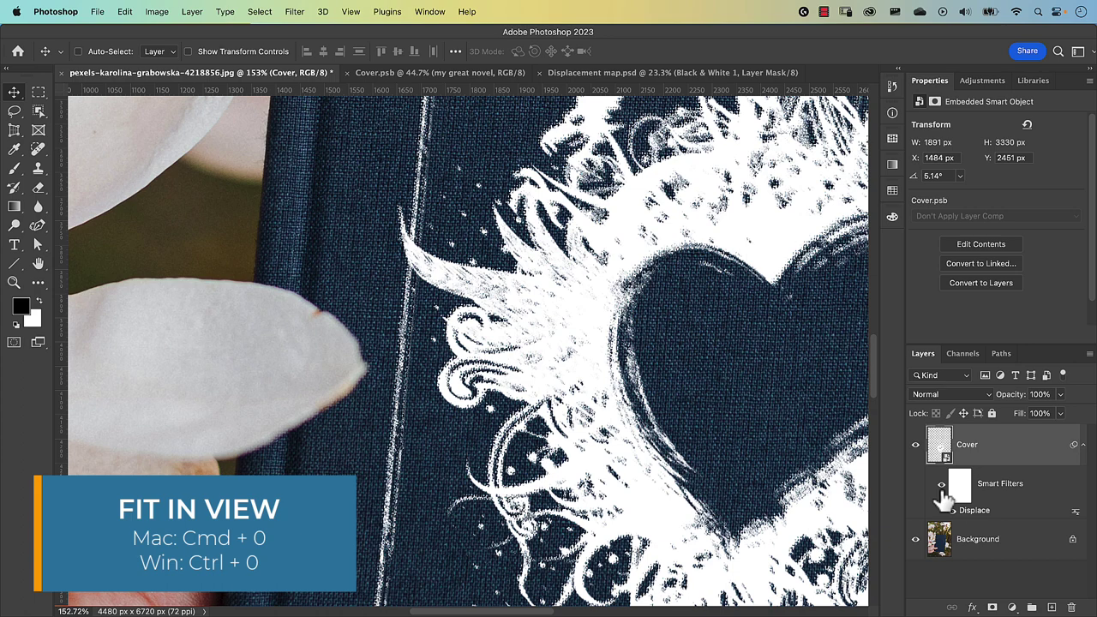
pyautogui.press('super+0')
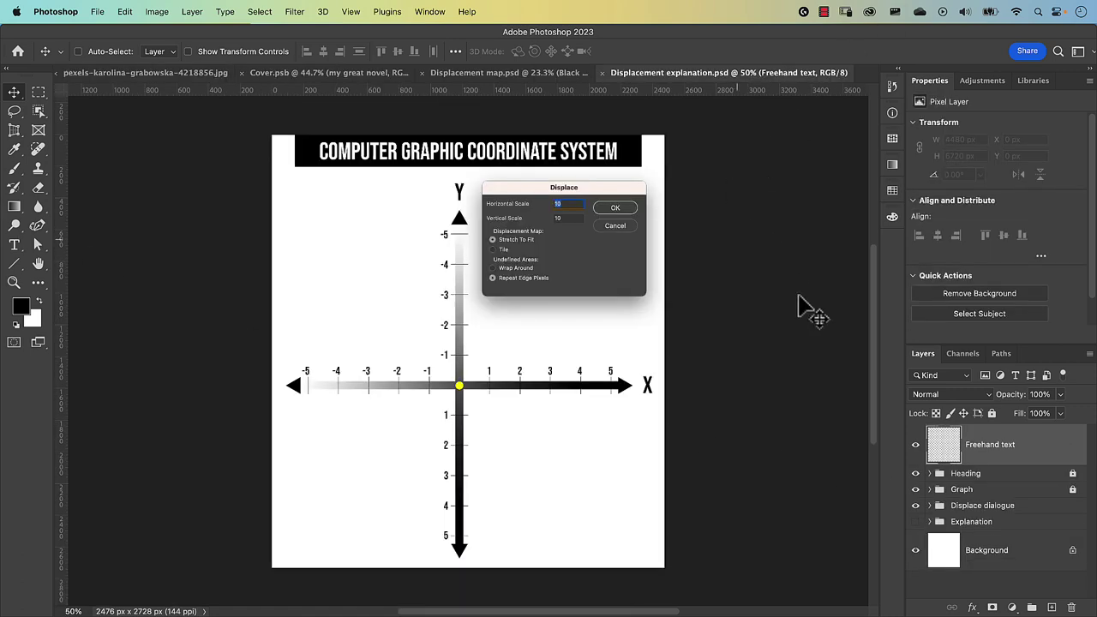
# Set the brush colour to pure red ff0000 and loop it around the Y axis values -1 to -5.
pyautogui.scroll(2, 814, 330)
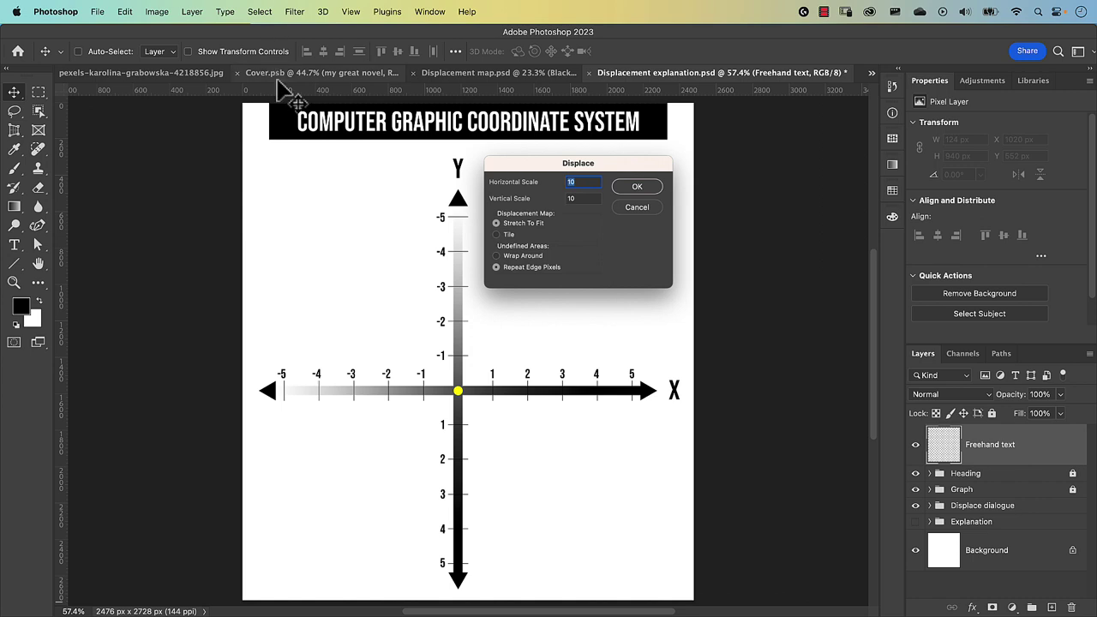
pyautogui.press('b')
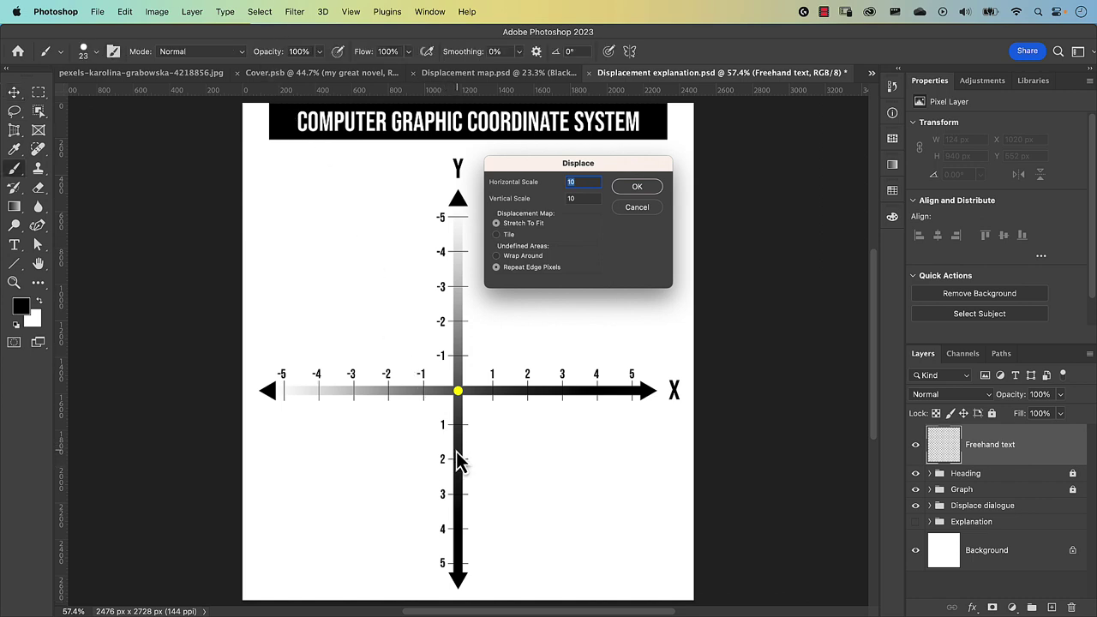
pyautogui.click(22, 310)
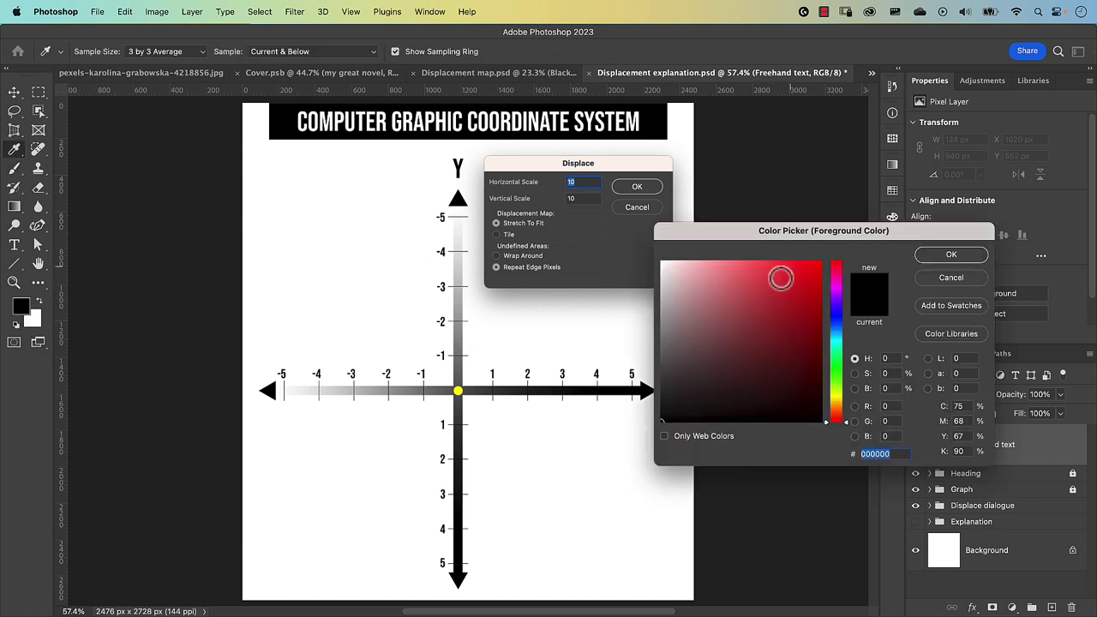
pyautogui.click(820, 258)
pyautogui.moveTo(821, 258); pyautogui.dragTo(845, 246)
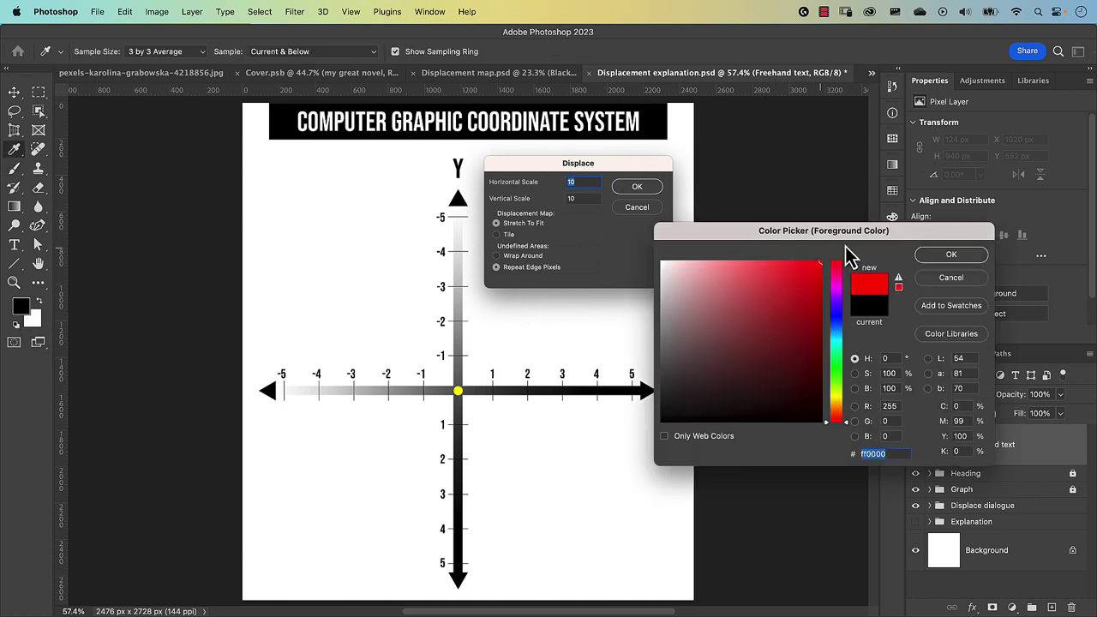
pyautogui.click(942, 256)
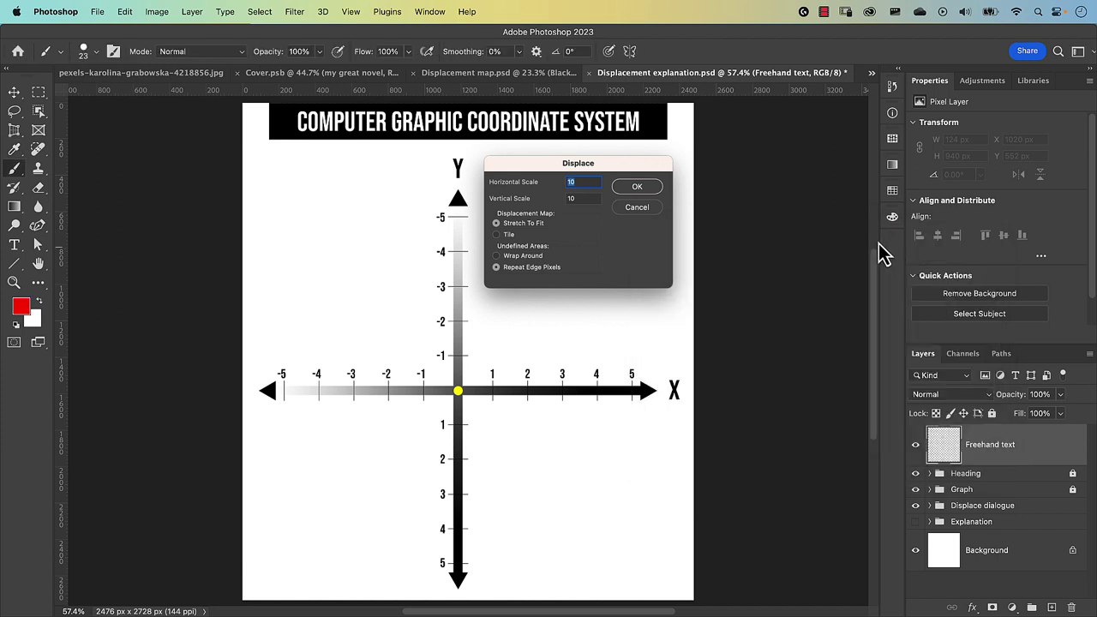
pyautogui.click(437, 208)
pyautogui.moveTo(438, 213)
pyautogui.mouseDown()
pyautogui.moveTo(425, 295)
pyautogui.moveTo(433, 367)
pyautogui.moveTo(447, 296)
pyautogui.moveTo(440, 204)
pyautogui.mouseUp()
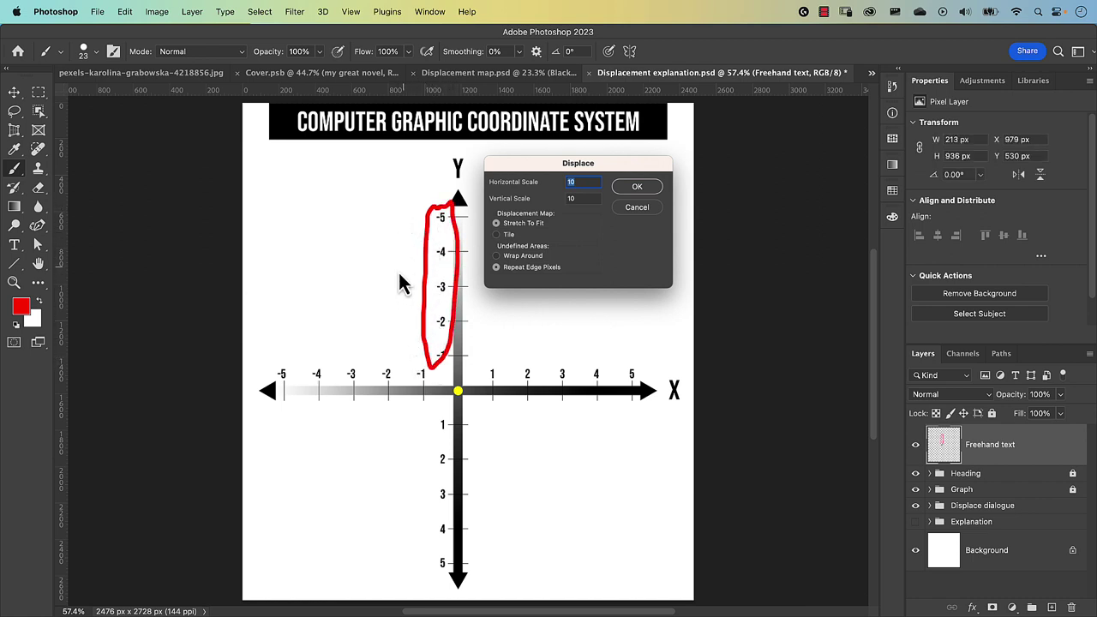
# Scribble a red 't' and a downward arrow, then select all and delete the marks.
pyautogui.moveTo(387, 209)
pyautogui.mouseDown()
pyautogui.moveTo(388, 251)
pyautogui.moveTo(395, 216)
pyautogui.mouseUp()
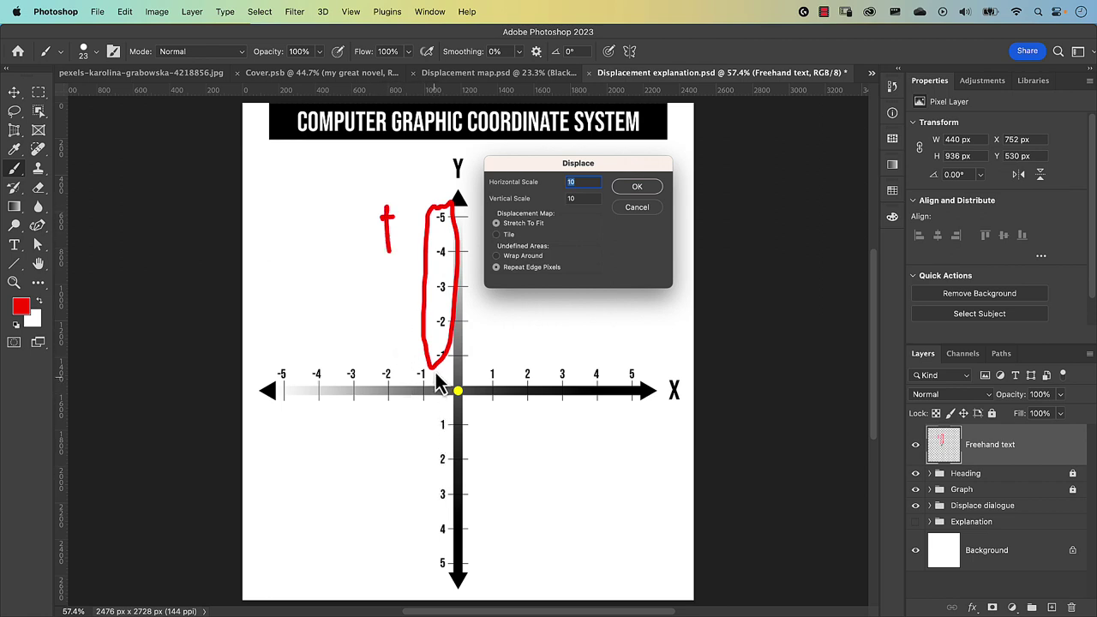
pyautogui.moveTo(432, 374)
pyautogui.mouseDown()
pyautogui.moveTo(420, 514)
pyautogui.moveTo(433, 476)
pyautogui.mouseUp()
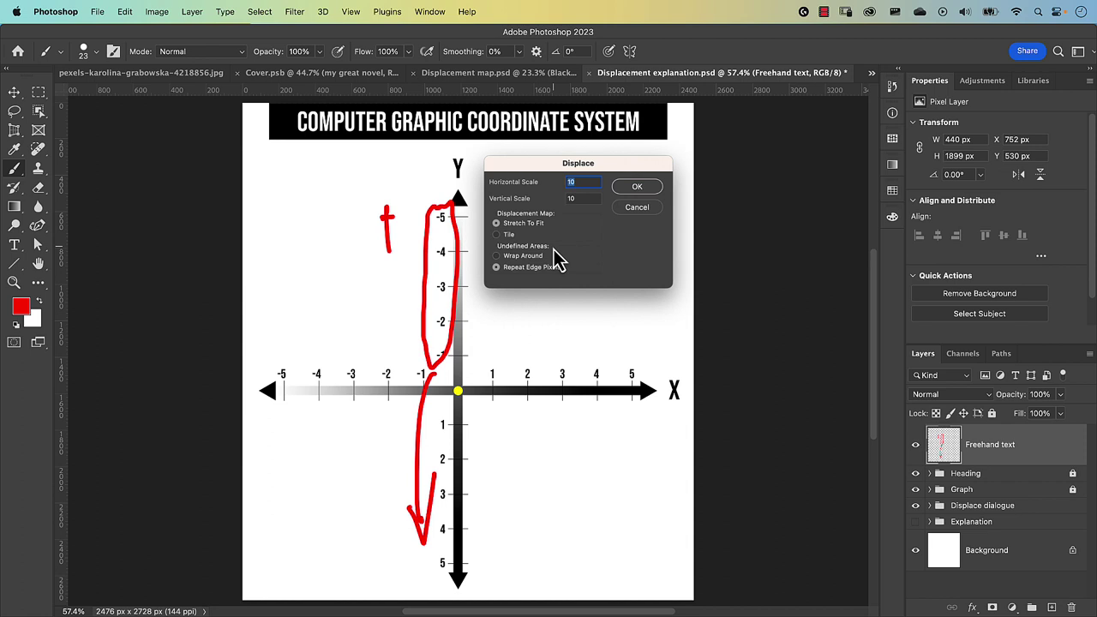
pyautogui.hotkey('ctrl', 'a')
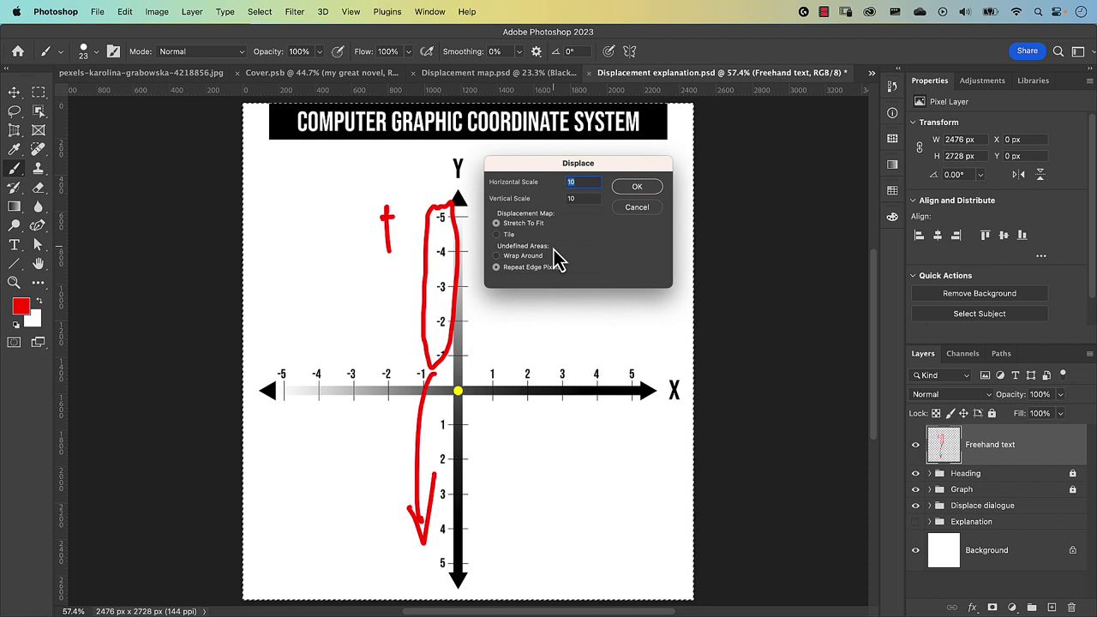
pyautogui.press('Delete')
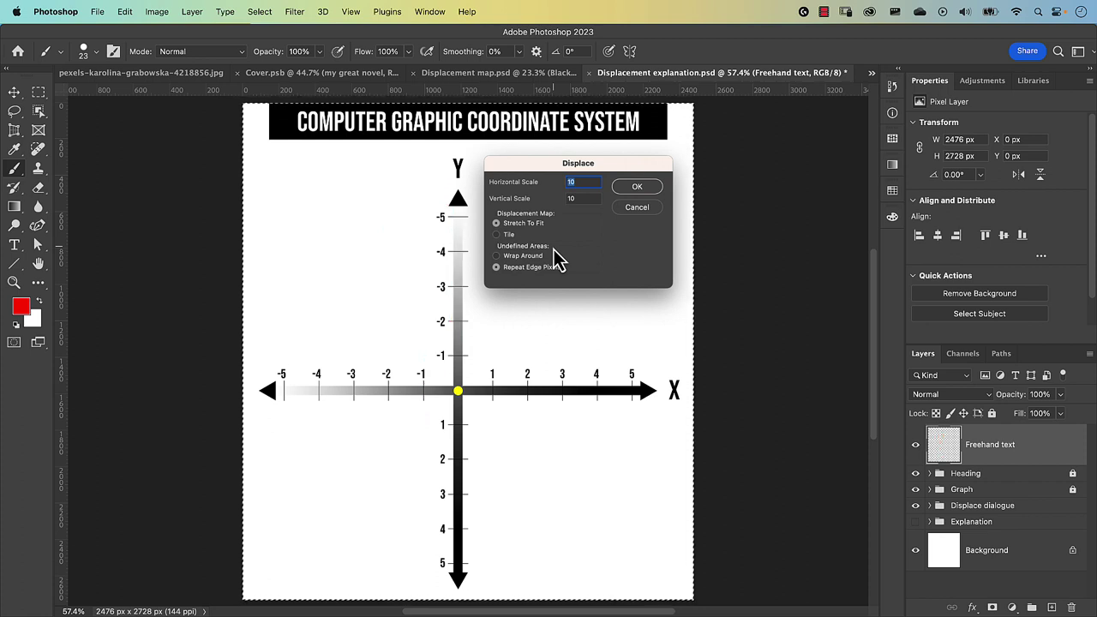
pyautogui.hotkey('ctrl', 'd')
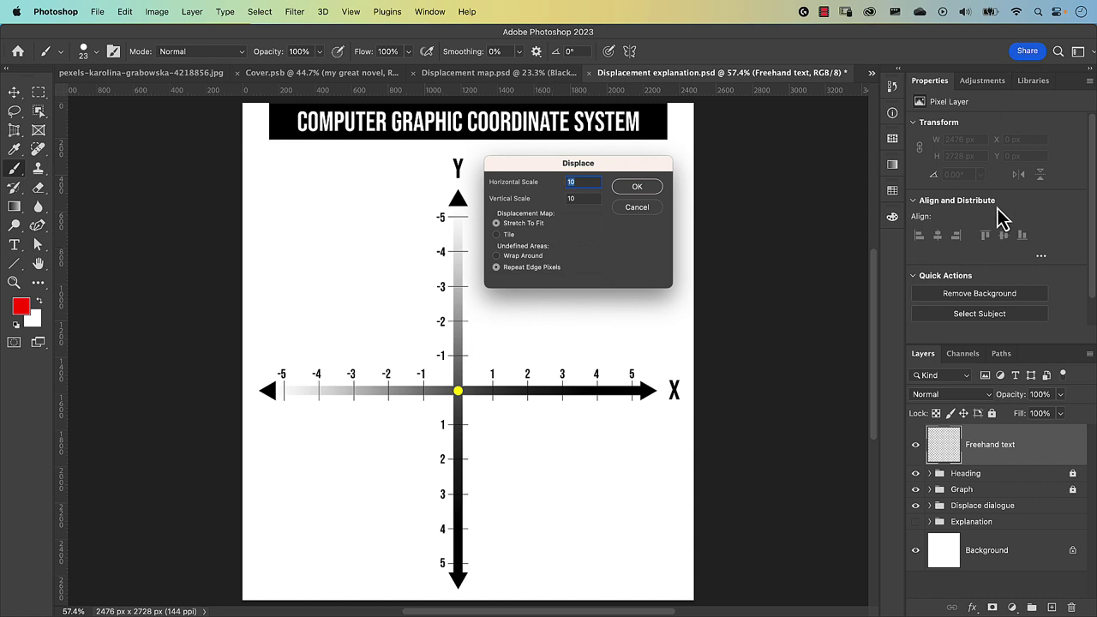
pyautogui.click(532, 366)
pyautogui.moveTo(534, 367)
pyautogui.mouseDown()
pyautogui.moveTo(609, 355)
pyautogui.moveTo(618, 334)
pyautogui.moveTo(611, 394)
pyautogui.mouseUp()
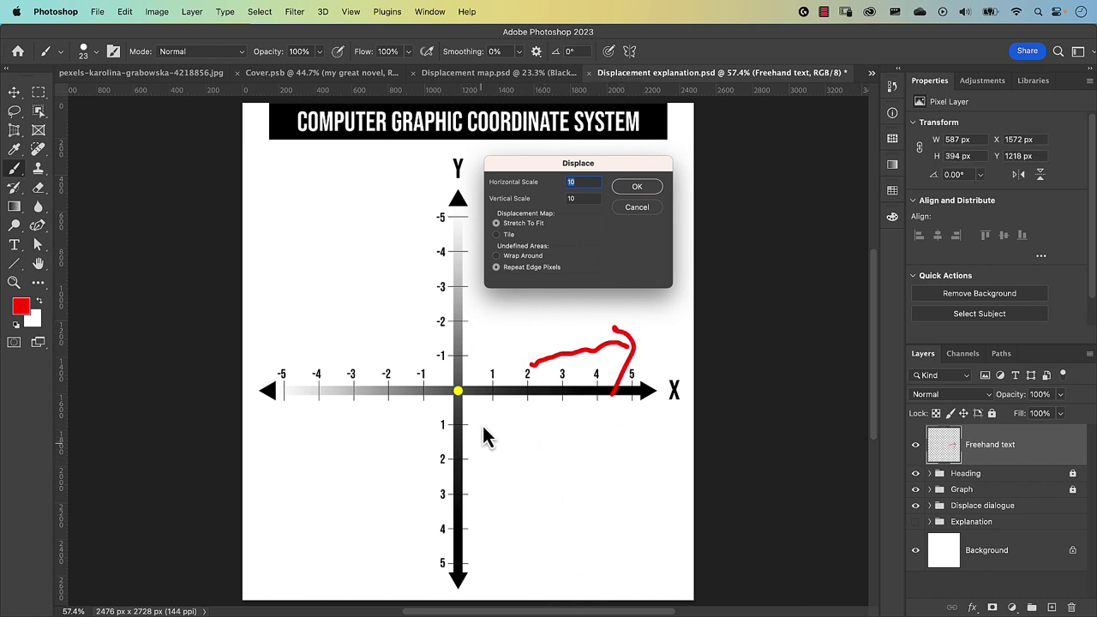
pyautogui.moveTo(484, 426)
pyautogui.mouseDown()
pyautogui.moveTo(491, 580)
pyautogui.moveTo(479, 578)
pyautogui.moveTo(500, 539)
pyautogui.mouseUp()
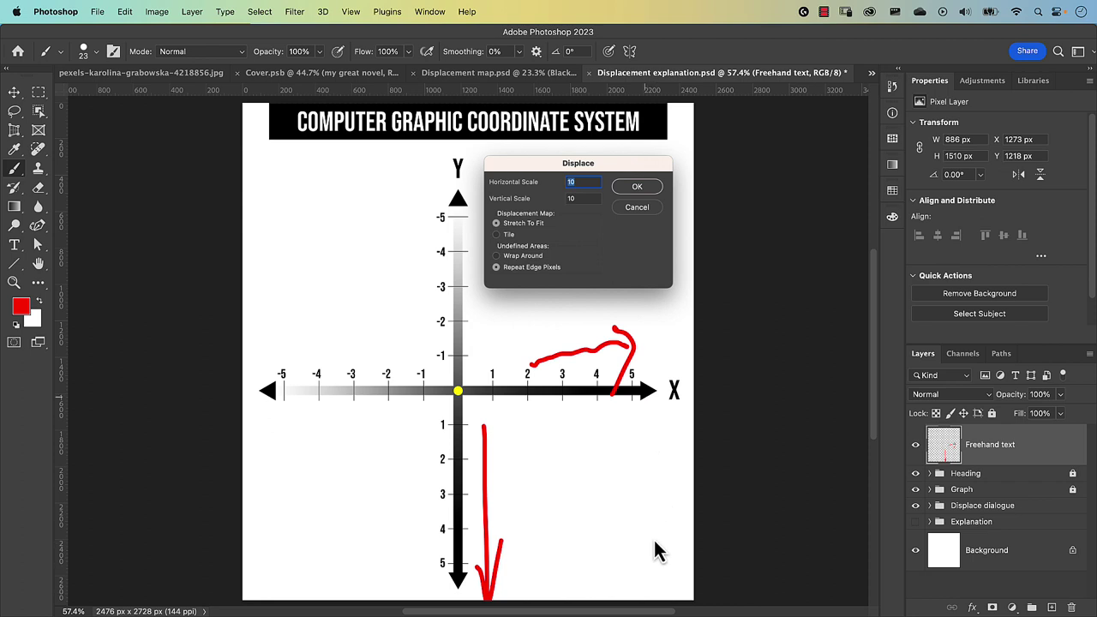
pyautogui.click(653, 569)
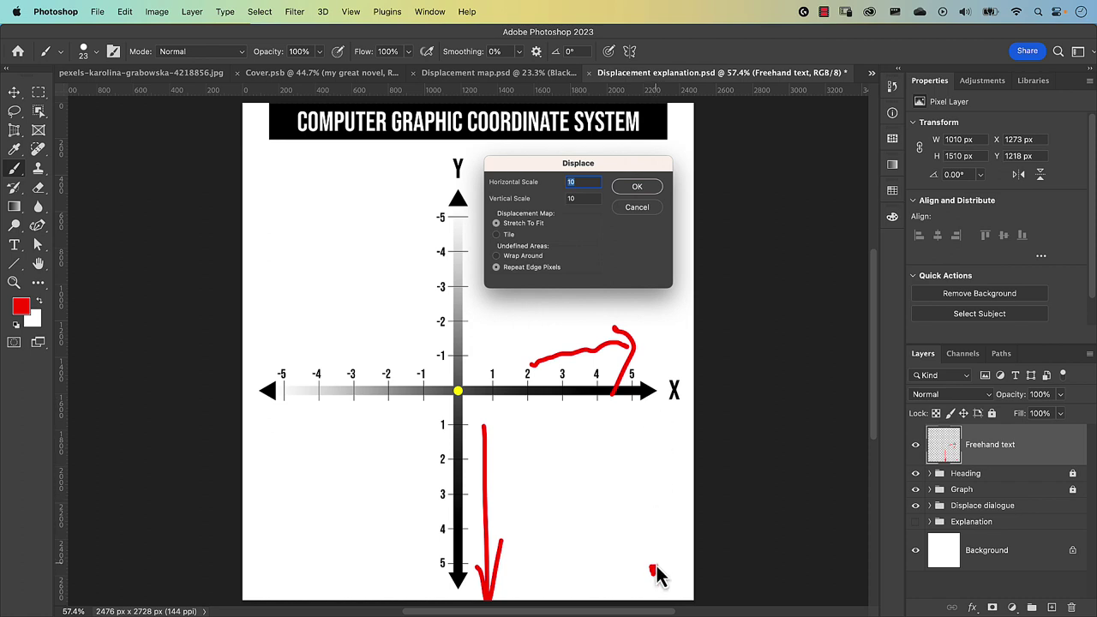
pyautogui.moveTo(651, 553); pyautogui.dragTo(660, 577)
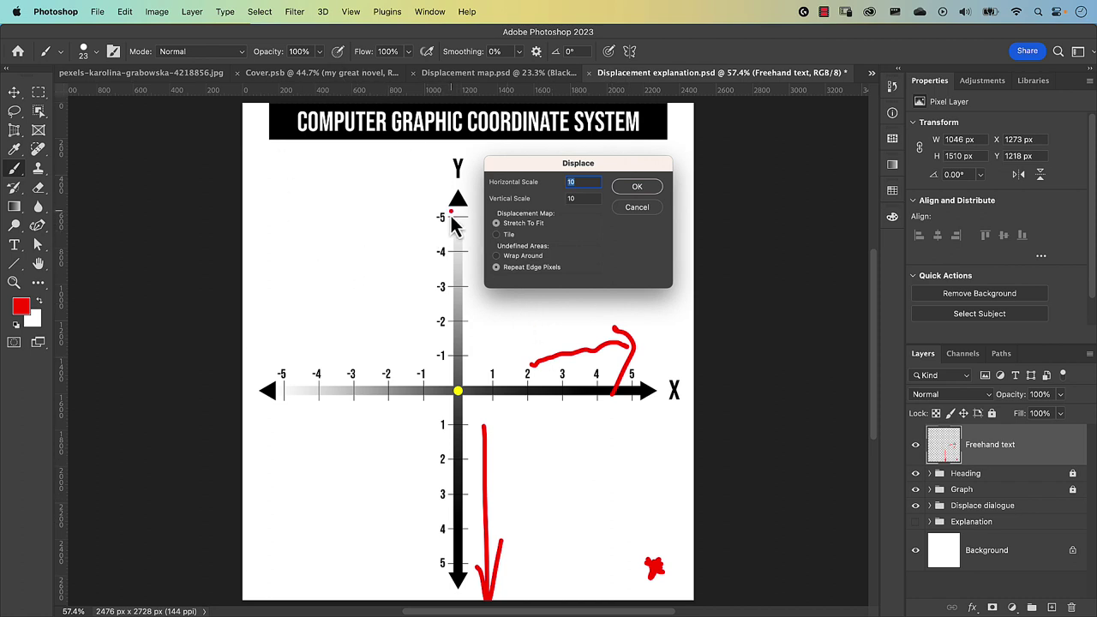
pyautogui.moveTo(448, 215); pyautogui.dragTo(290, 230)
pyautogui.moveTo(286, 291); pyautogui.dragTo(286, 421)
pyautogui.moveTo(290, 217); pyautogui.dragTo(293, 237)
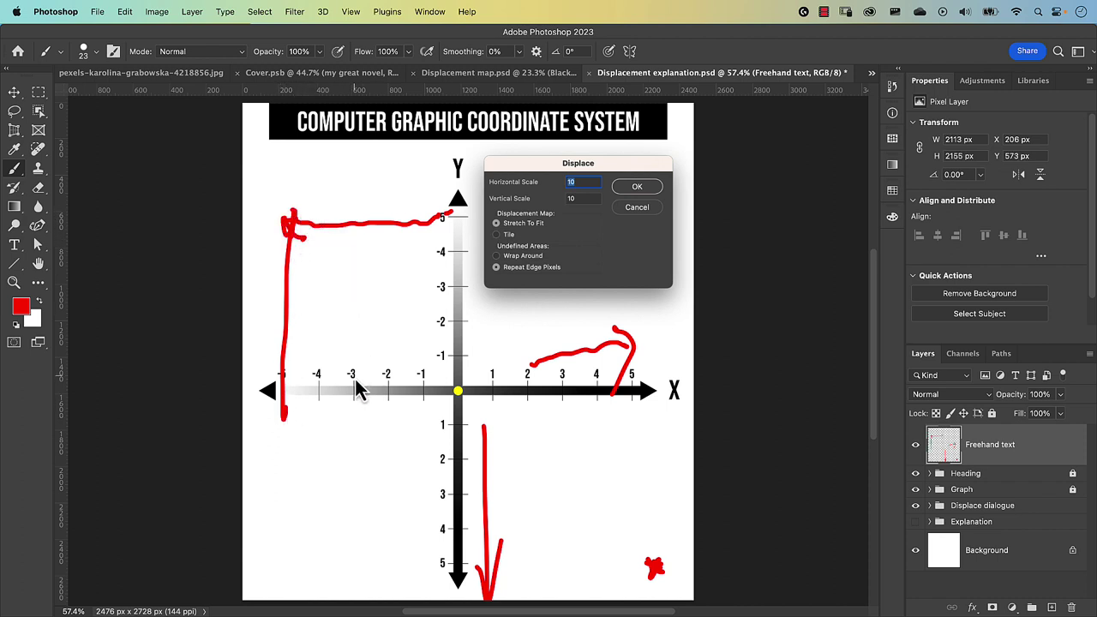
pyautogui.moveTo(354, 385)
pyautogui.mouseDown()
pyautogui.moveTo(352, 301)
pyautogui.moveTo(437, 289)
pyautogui.mouseUp()
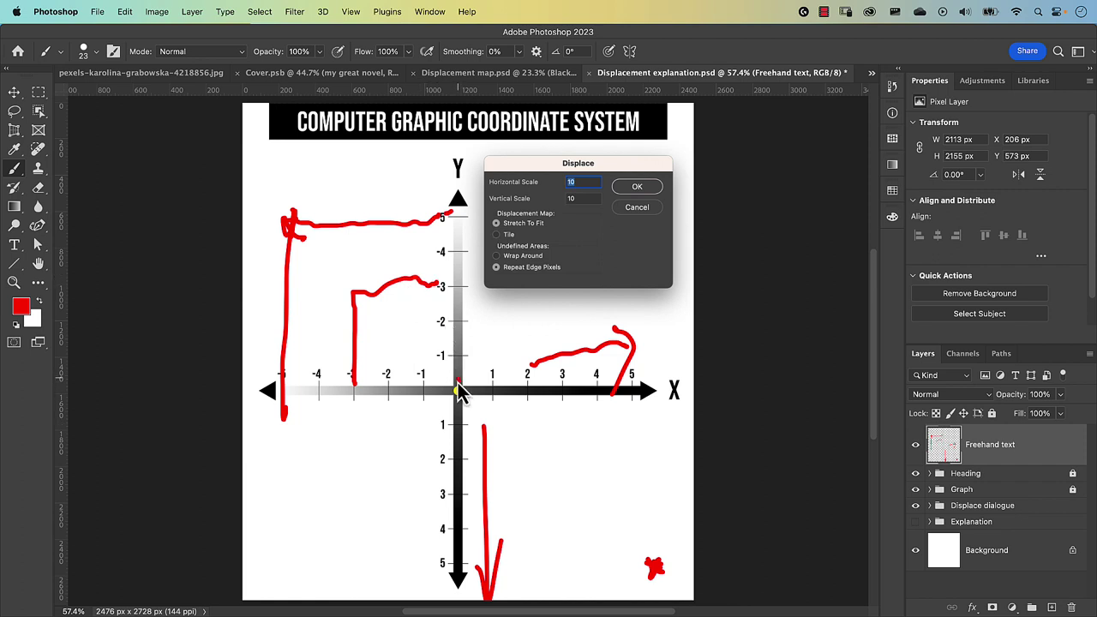
pyautogui.moveTo(458, 384); pyautogui.dragTo(457, 390)
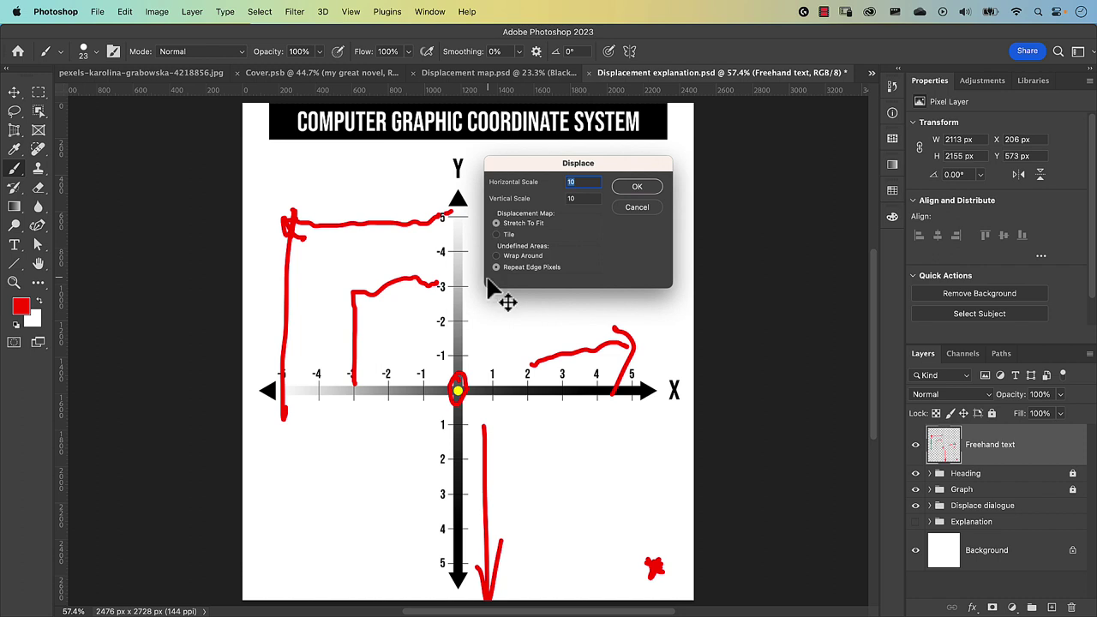
pyautogui.press('super+a')
pyautogui.press('super+x')
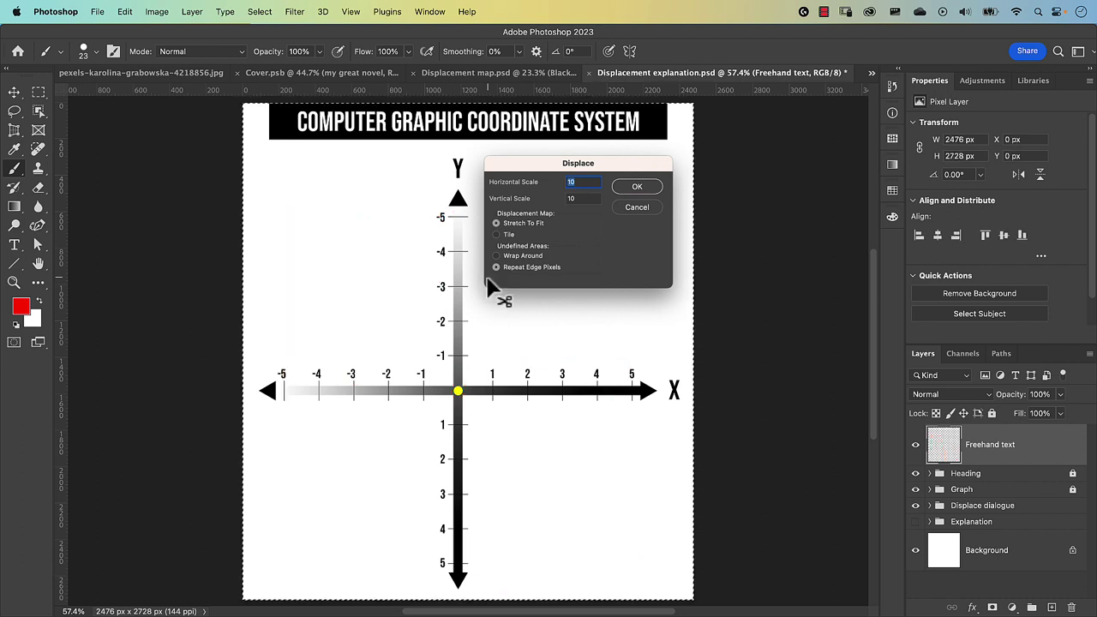
# Deselect, then in red circle the origin and write 0 and 128 along the X axis.
pyautogui.press('super+d')
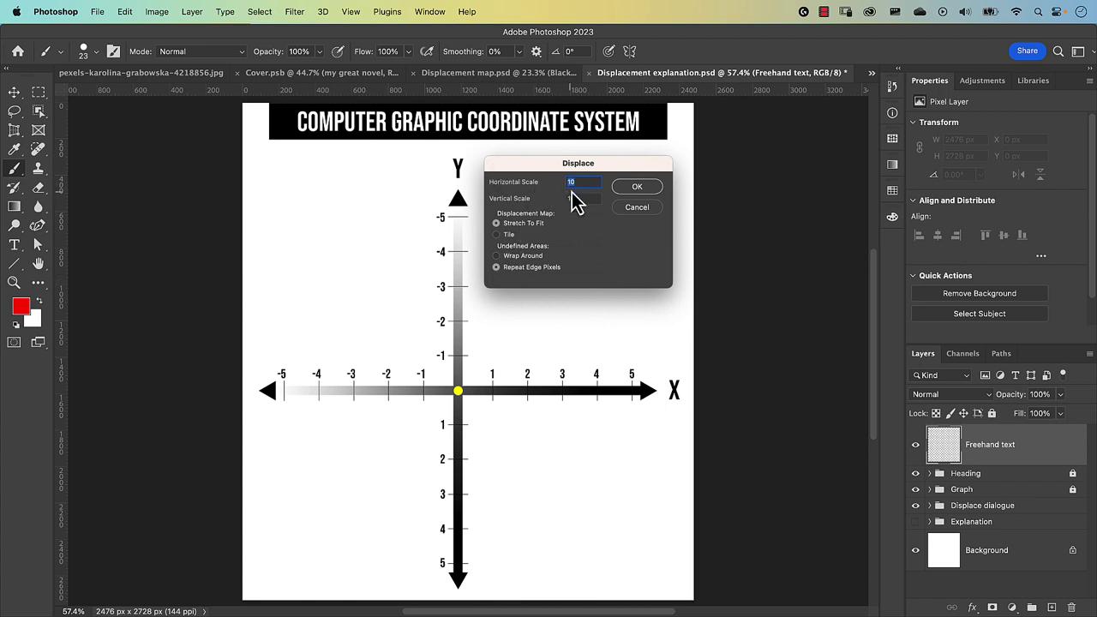
pyautogui.press('v')
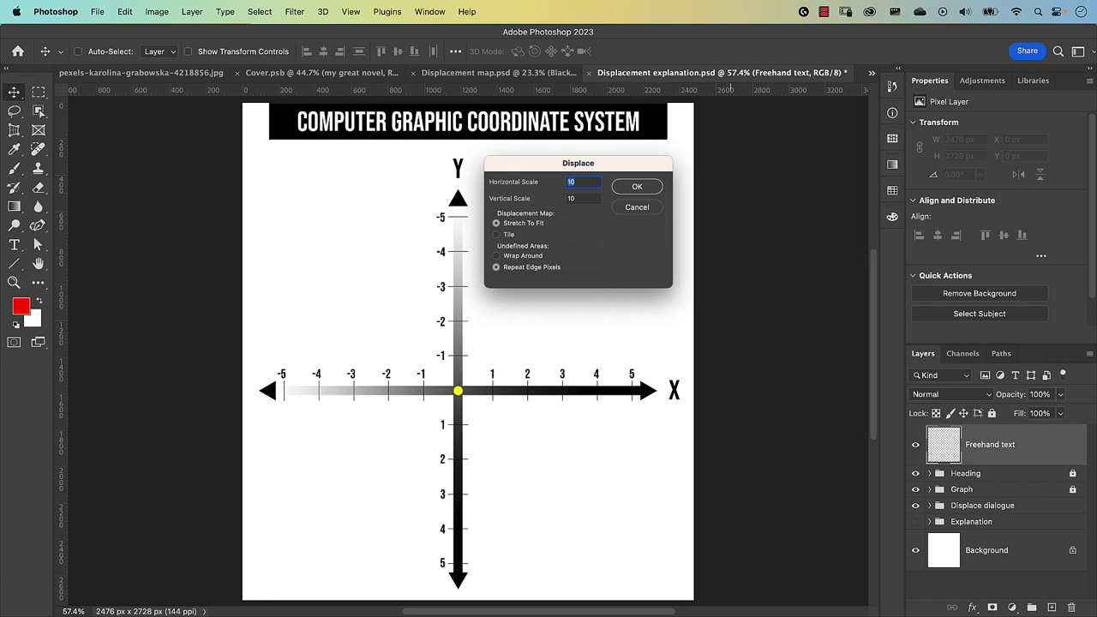
pyautogui.press('b')
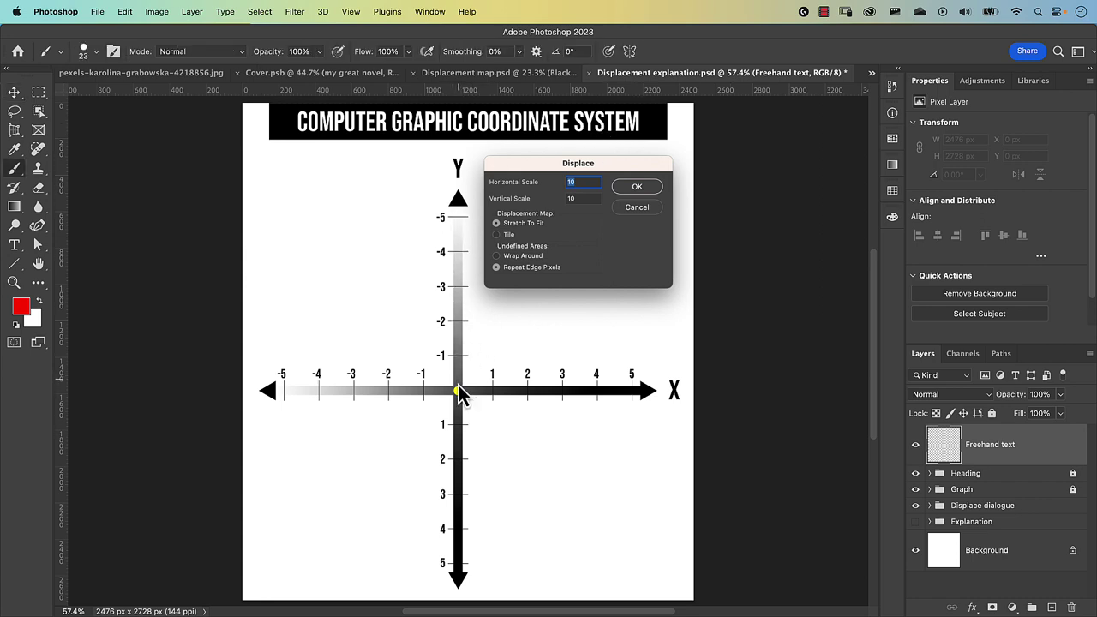
pyautogui.moveTo(456, 381)
pyautogui.mouseDown()
pyautogui.moveTo(453, 392)
pyautogui.moveTo(476, 342)
pyautogui.moveTo(483, 359)
pyautogui.mouseUp()
pyautogui.moveTo(505, 331)
pyautogui.mouseDown()
pyautogui.moveTo(487, 358)
pyautogui.moveTo(514, 319)
pyautogui.moveTo(518, 387)
pyautogui.mouseUp()
pyautogui.click(534, 348)
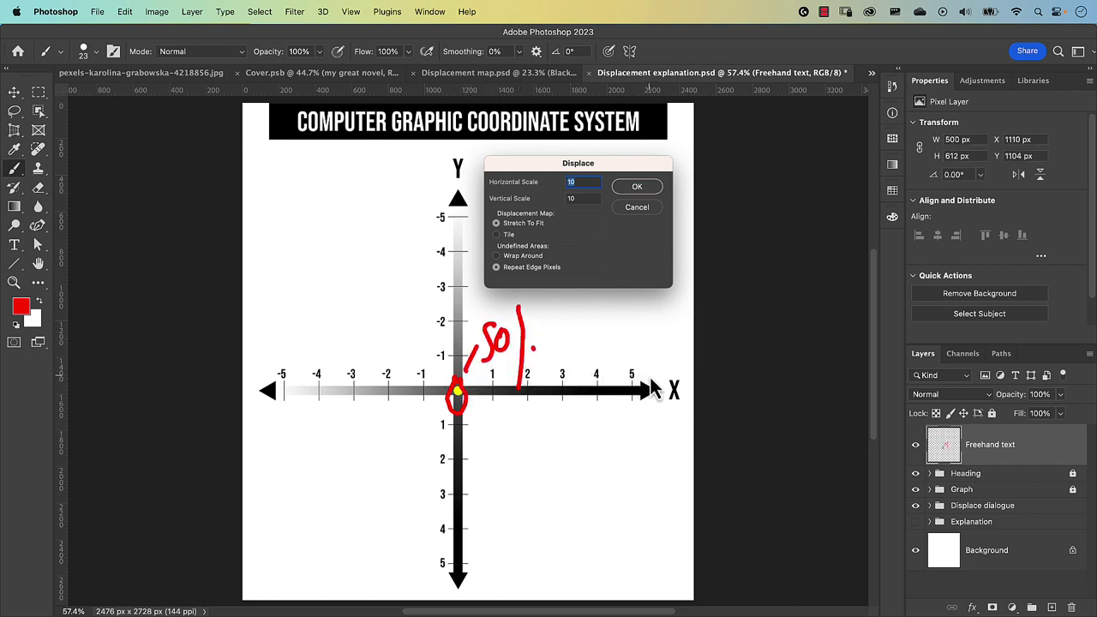
pyautogui.moveTo(656, 348); pyautogui.dragTo(650, 366)
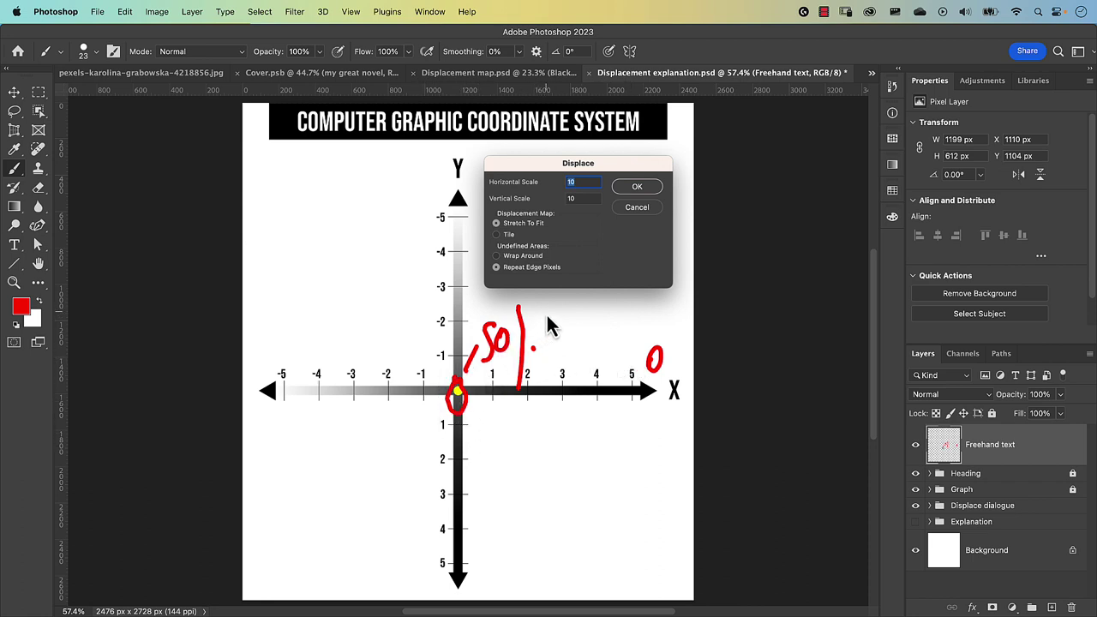
pyautogui.moveTo(562, 305)
pyautogui.mouseDown()
pyautogui.moveTo(573, 329)
pyautogui.moveTo(589, 300)
pyautogui.mouseUp()
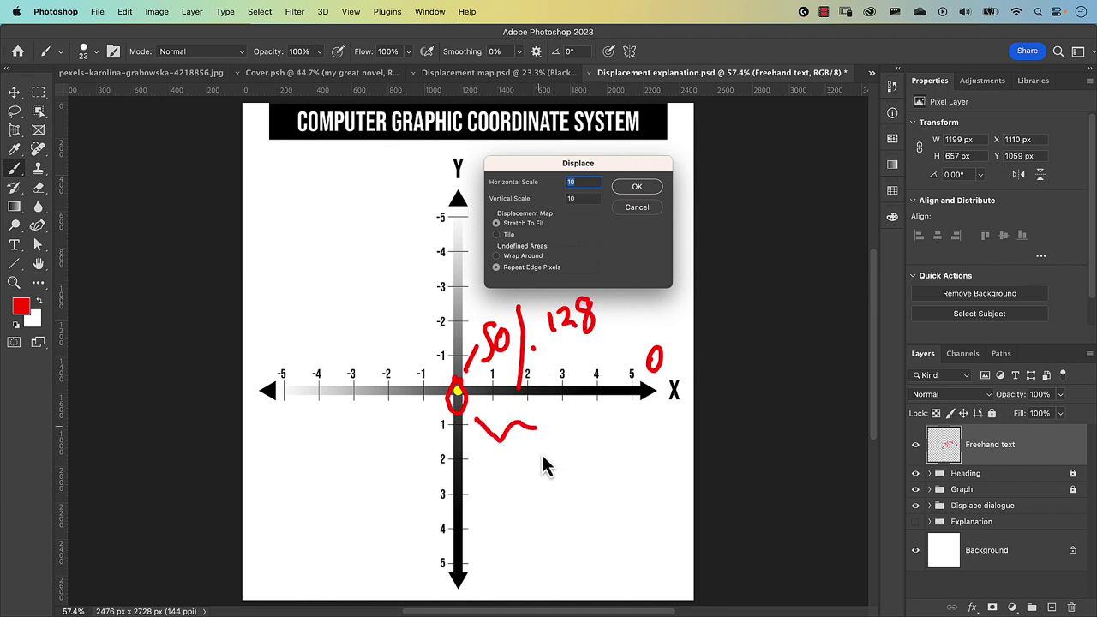
# Bracket the right half of the X axis as 128 and write 255 at its left end.
pyautogui.moveTo(538, 427); pyautogui.dragTo(672, 388)
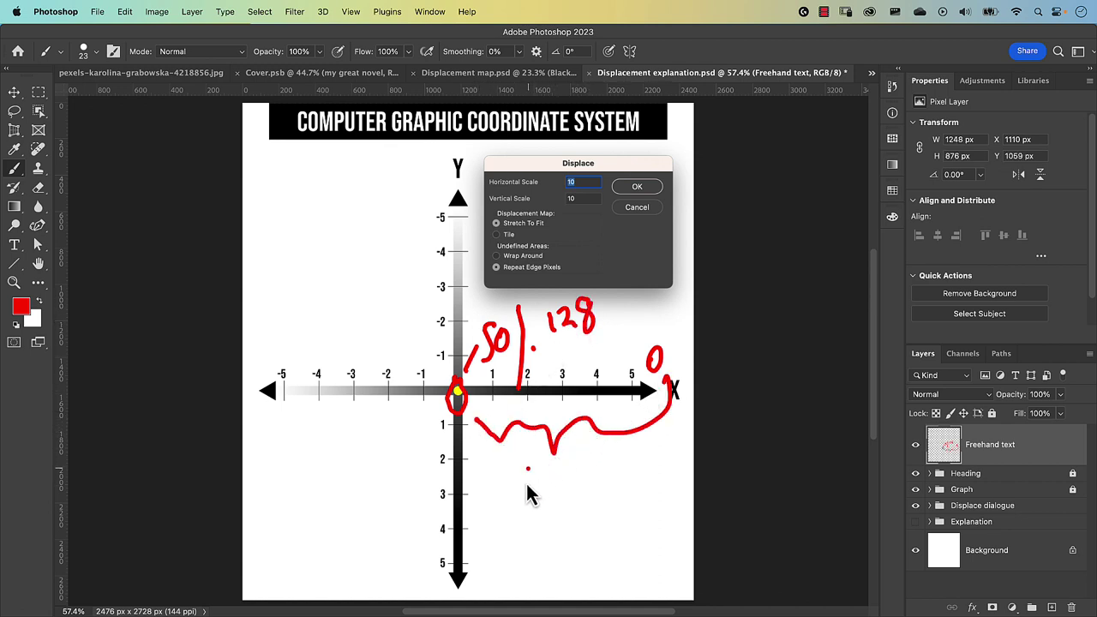
pyautogui.moveTo(528, 469); pyautogui.dragTo(532, 501)
pyautogui.moveTo(548, 474); pyautogui.dragTo(555, 497)
pyautogui.moveTo(586, 459); pyautogui.dragTo(584, 467)
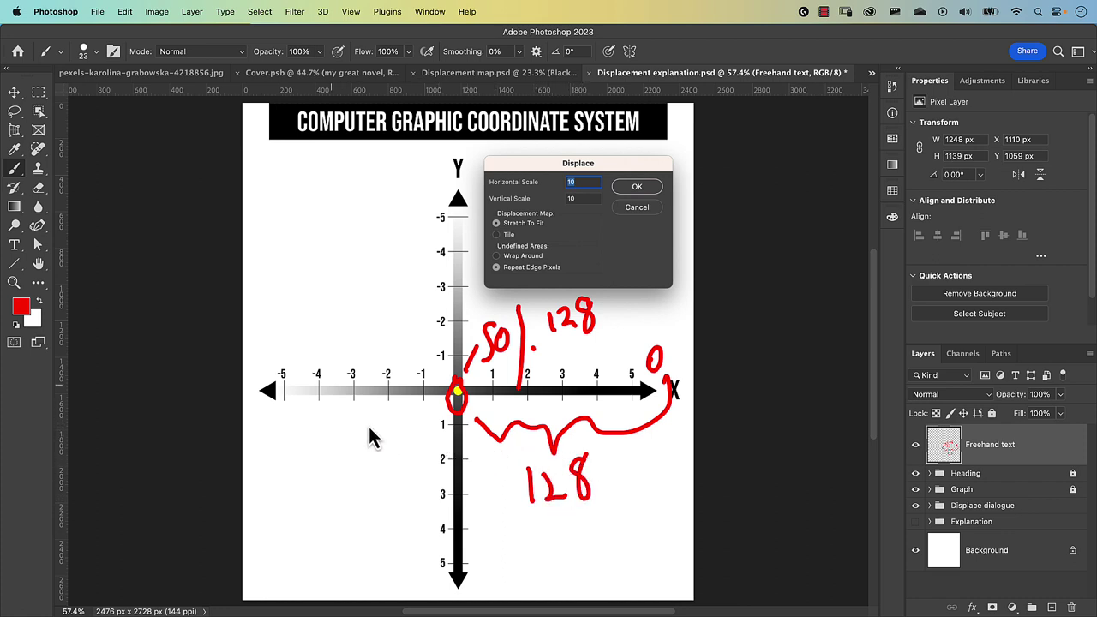
pyautogui.moveTo(254, 358); pyautogui.dragTo(268, 386)
pyautogui.moveTo(284, 343)
pyautogui.mouseDown()
pyautogui.moveTo(295, 339)
pyautogui.moveTo(285, 385)
pyautogui.mouseUp()
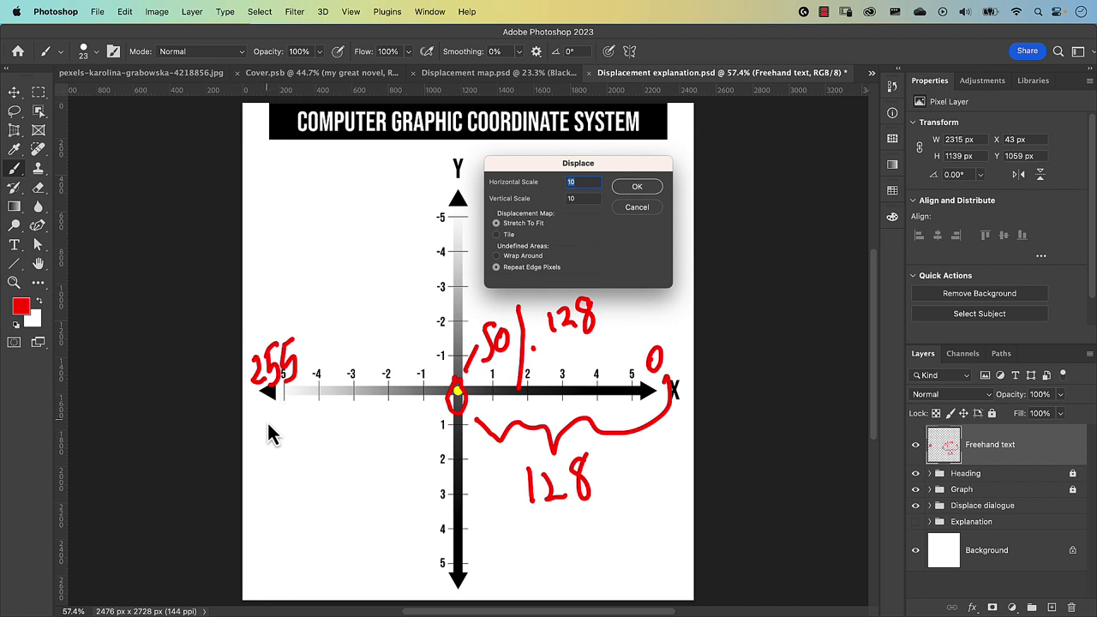
# Bracket the left half as 128, brace the full range as 256, then hide Freehand text.
pyautogui.moveTo(324, 464)
pyautogui.mouseDown()
pyautogui.moveTo(411, 450)
pyautogui.moveTo(439, 396)
pyautogui.mouseUp()
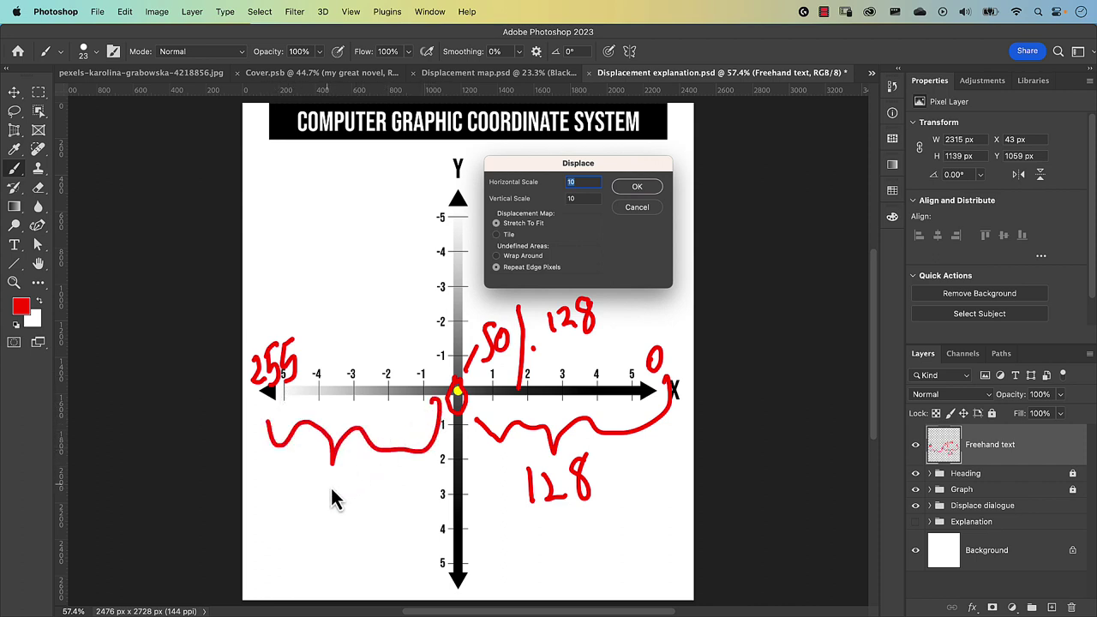
pyautogui.moveTo(329, 482); pyautogui.dragTo(331, 507)
pyautogui.moveTo(337, 490); pyautogui.dragTo(361, 507)
pyautogui.moveTo(382, 479); pyautogui.dragTo(380, 478)
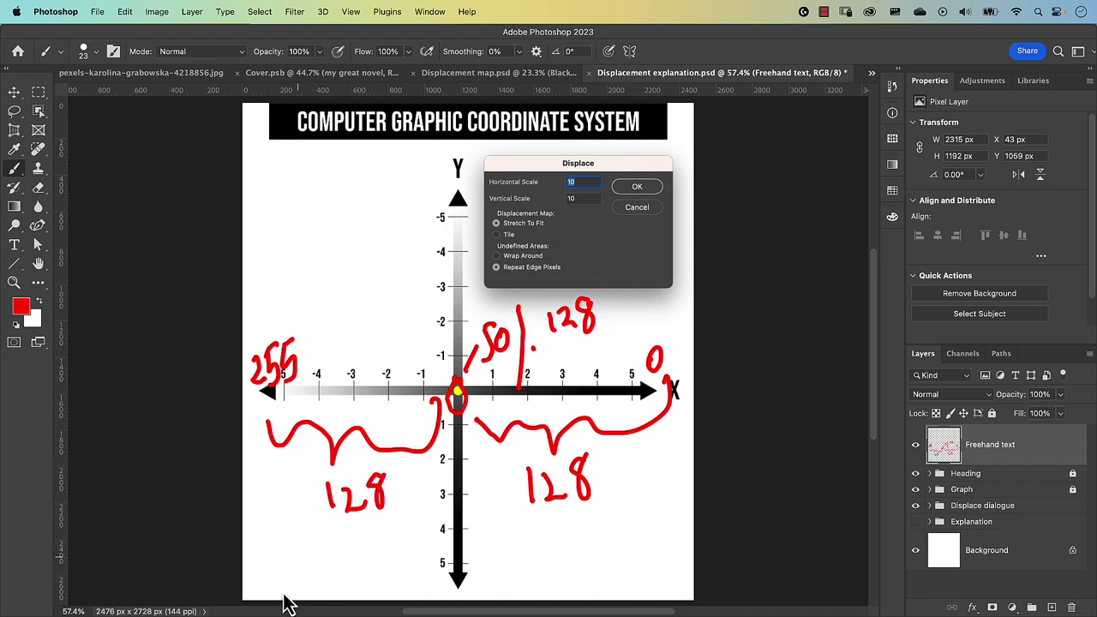
pyautogui.click(284, 545)
pyautogui.moveTo(283, 545)
pyautogui.mouseDown()
pyautogui.moveTo(454, 557)
pyautogui.moveTo(617, 489)
pyautogui.moveTo(623, 463)
pyautogui.mouseUp()
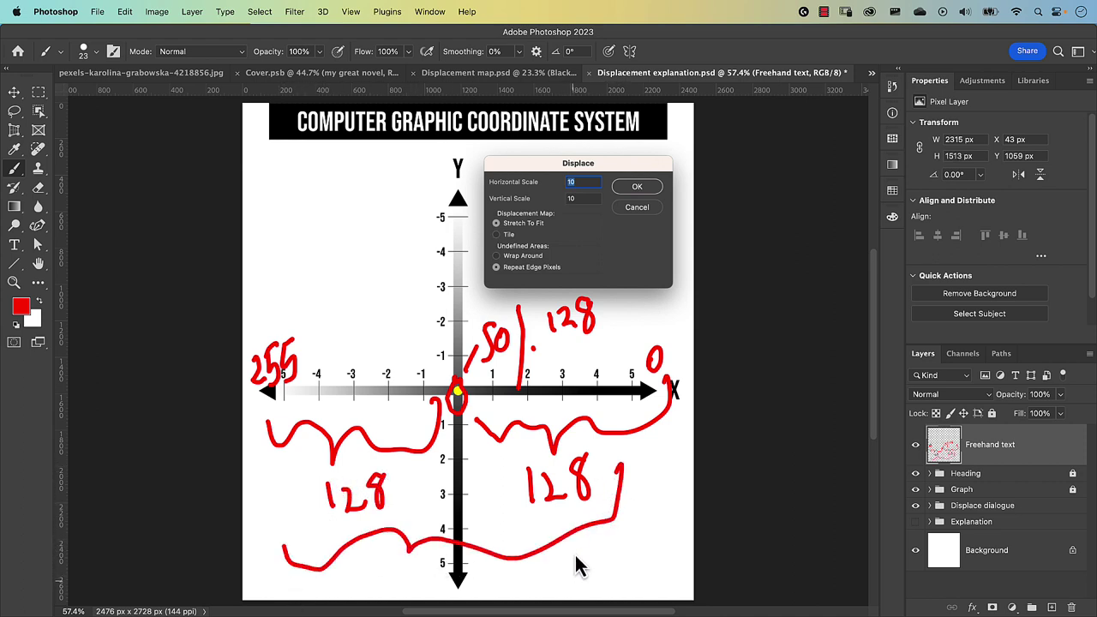
pyautogui.moveTo(568, 567)
pyautogui.mouseDown()
pyautogui.moveTo(591, 579)
pyautogui.moveTo(593, 556)
pyautogui.moveTo(587, 590)
pyautogui.moveTo(616, 592)
pyautogui.mouseUp()
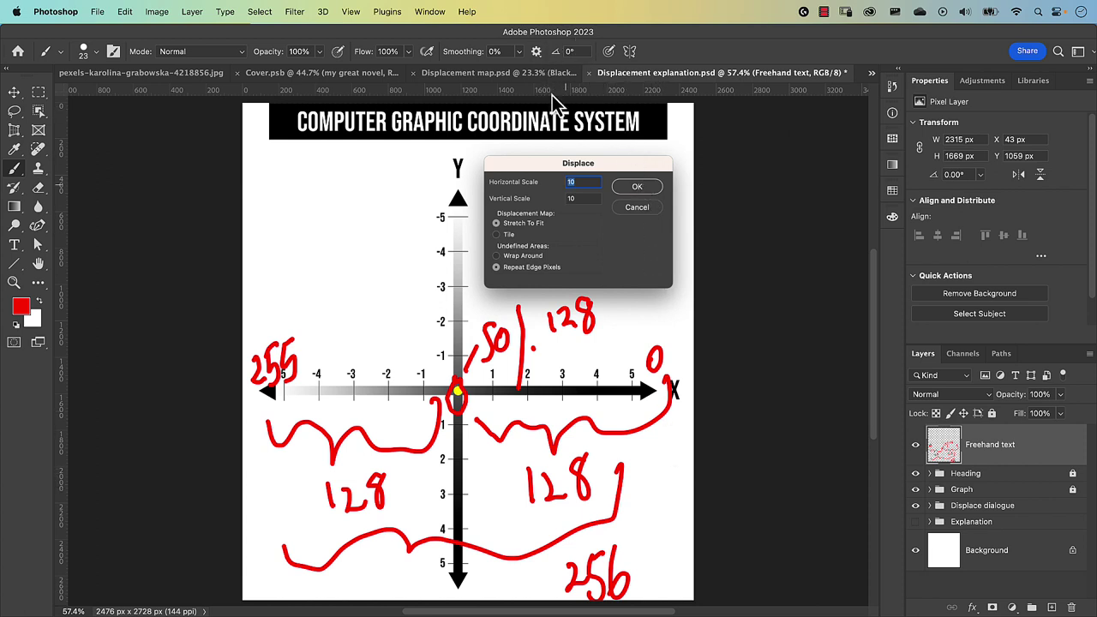
pyautogui.moveTo(574, 169)
pyautogui.mouseDown()
pyautogui.moveTo(579, 218)
pyautogui.moveTo(574, 176)
pyautogui.moveTo(583, 190)
pyautogui.moveTo(568, 199)
pyautogui.moveTo(572, 212)
pyautogui.mouseUp()
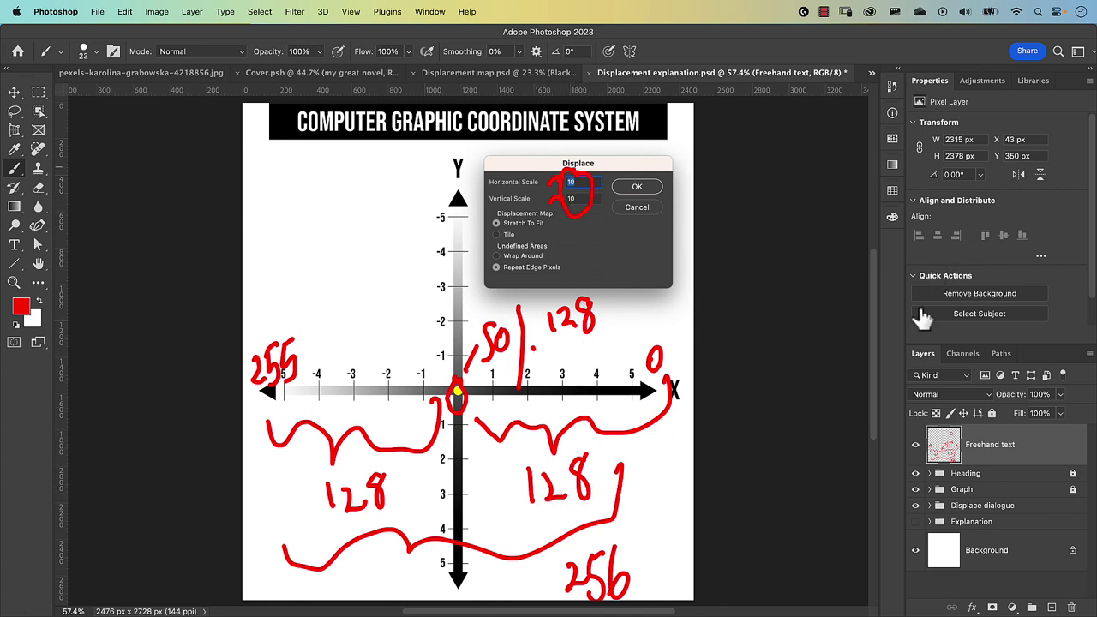
pyautogui.click(915, 444)
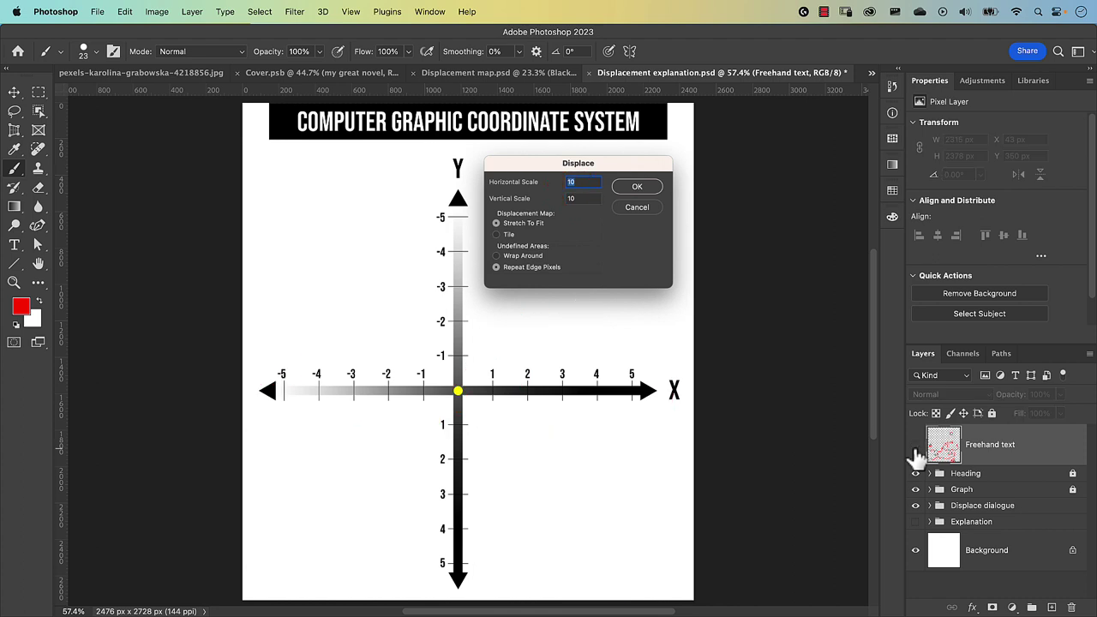
# On a new layer, handwrite 10% × 128 = 12.8 below the X axis in red.
pyautogui.click(1051, 606)
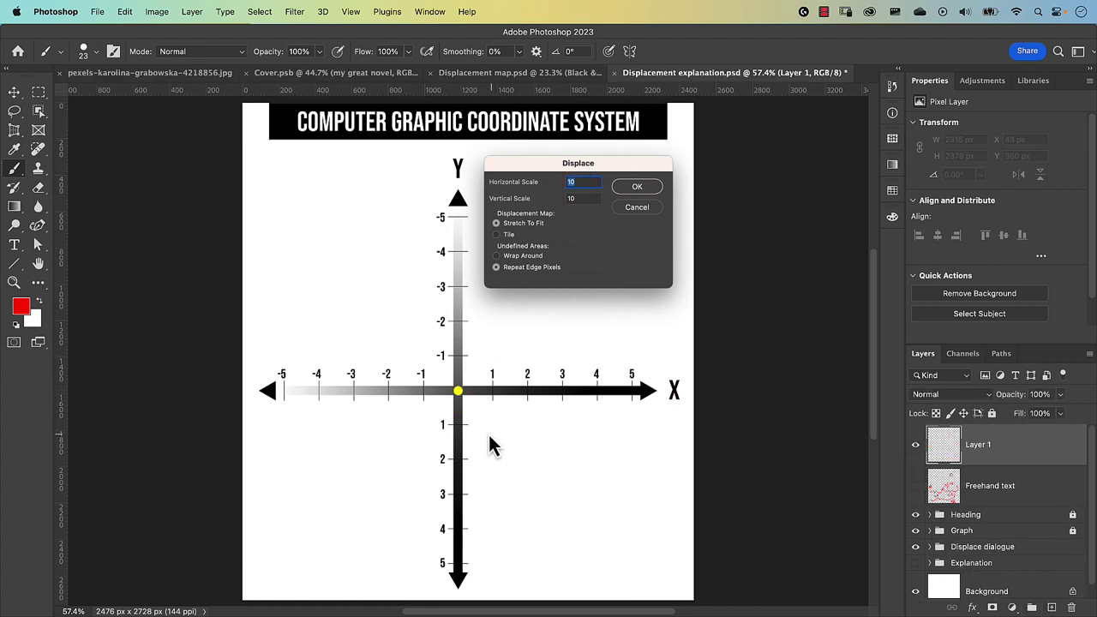
pyautogui.moveTo(486, 432)
pyautogui.mouseDown()
pyautogui.moveTo(486, 467)
pyautogui.moveTo(499, 433)
pyautogui.mouseUp()
pyautogui.moveTo(516, 423); pyautogui.dragTo(518, 471)
pyautogui.moveTo(548, 438); pyautogui.dragTo(559, 462)
pyautogui.moveTo(559, 438)
pyautogui.mouseDown()
pyautogui.moveTo(546, 463)
pyautogui.moveTo(600, 468)
pyautogui.moveTo(610, 437)
pyautogui.moveTo(632, 458)
pyautogui.mouseUp()
pyautogui.moveTo(622, 472); pyautogui.dragTo(634, 469)
pyautogui.moveTo(554, 512)
pyautogui.mouseDown()
pyautogui.moveTo(555, 535)
pyautogui.moveTo(591, 538)
pyautogui.mouseUp()
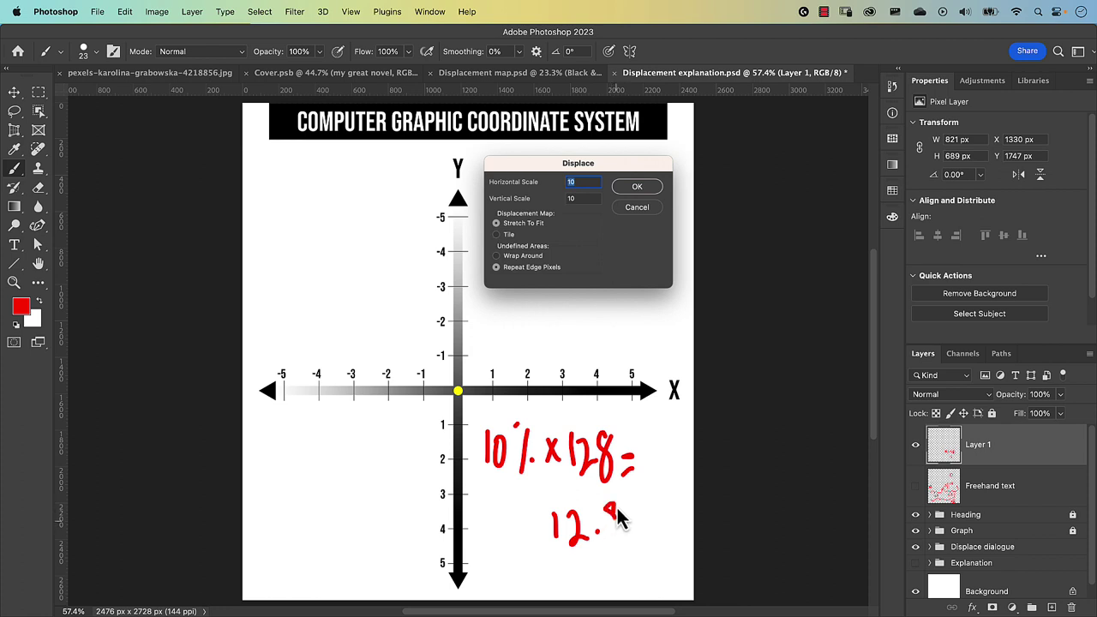
pyautogui.moveTo(615, 502); pyautogui.dragTo(610, 507)
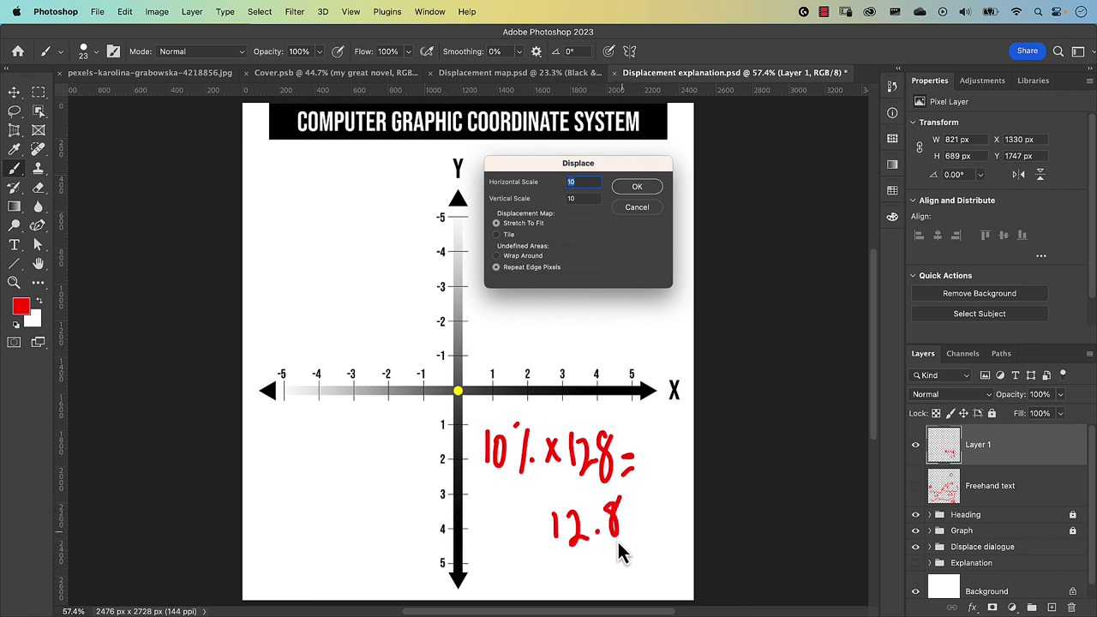
# Write 13px under 12.8 and circle the horizontal scale value of 10.
pyautogui.click(581, 563)
pyautogui.moveTo(585, 553)
pyautogui.mouseDown()
pyautogui.moveTo(582, 589)
pyautogui.moveTo(594, 589)
pyautogui.mouseUp()
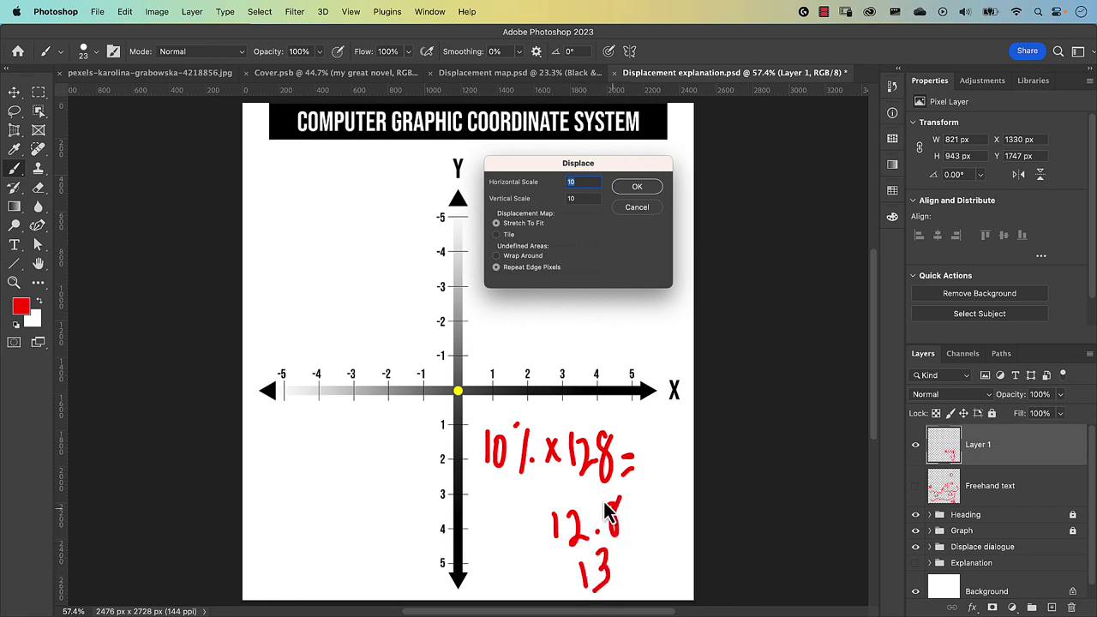
pyautogui.moveTo(619, 552)
pyautogui.mouseDown()
pyautogui.moveTo(620, 600)
pyautogui.moveTo(656, 590)
pyautogui.mouseUp()
pyautogui.moveTo(656, 559); pyautogui.dragTo(638, 591)
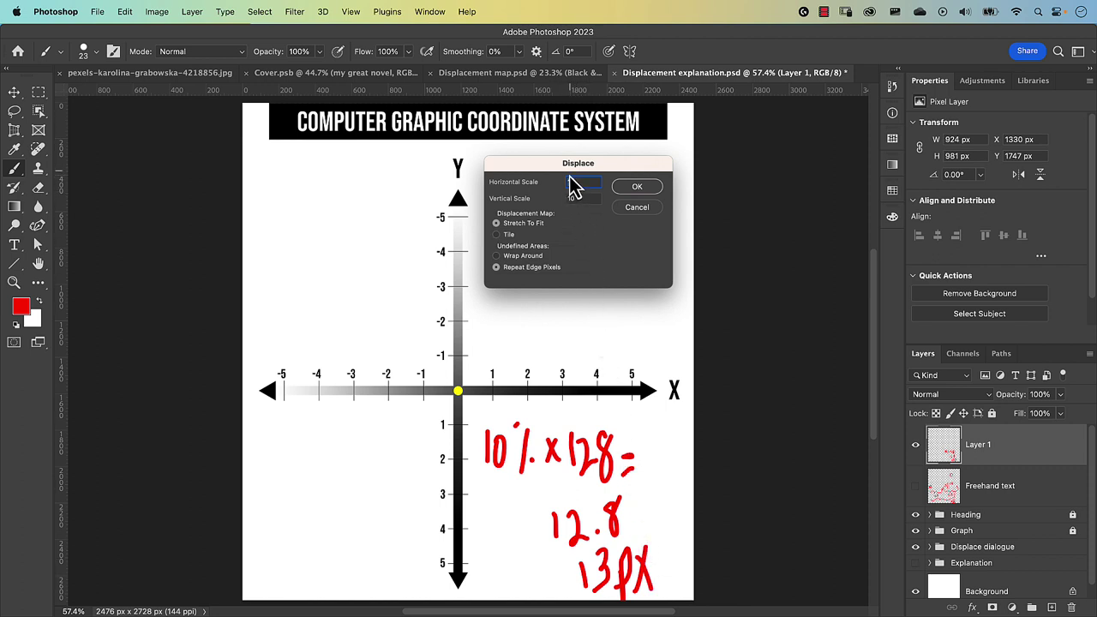
pyautogui.moveTo(567, 177); pyautogui.dragTo(569, 175)
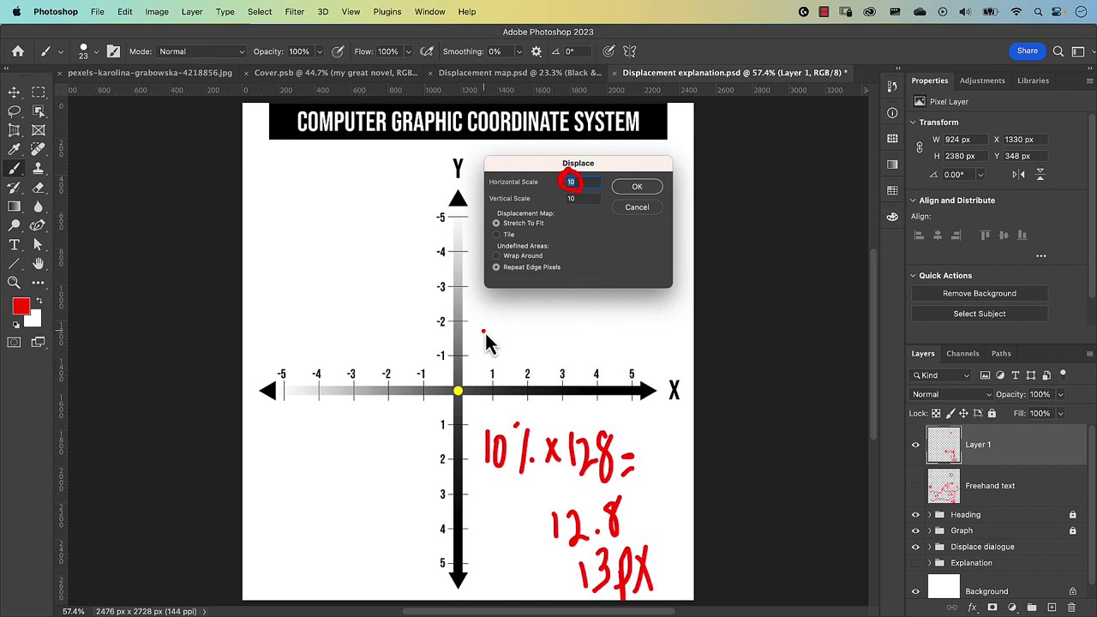
# Write the -999 → +999 range note, then hide Layer 1.
pyautogui.moveTo(483, 332); pyautogui.dragTo(512, 377)
pyautogui.moveTo(545, 319)
pyautogui.mouseDown()
pyautogui.moveTo(554, 364)
pyautogui.moveTo(589, 337)
pyautogui.moveTo(601, 352)
pyautogui.moveTo(588, 326)
pyautogui.moveTo(631, 337)
pyautogui.mouseUp()
pyautogui.moveTo(621, 325)
pyautogui.mouseDown()
pyautogui.moveTo(620, 370)
pyautogui.moveTo(639, 341)
pyautogui.moveTo(646, 377)
pyautogui.mouseUp()
pyautogui.moveTo(667, 329)
pyautogui.mouseDown()
pyautogui.moveTo(661, 360)
pyautogui.moveTo(676, 369)
pyautogui.mouseUp()
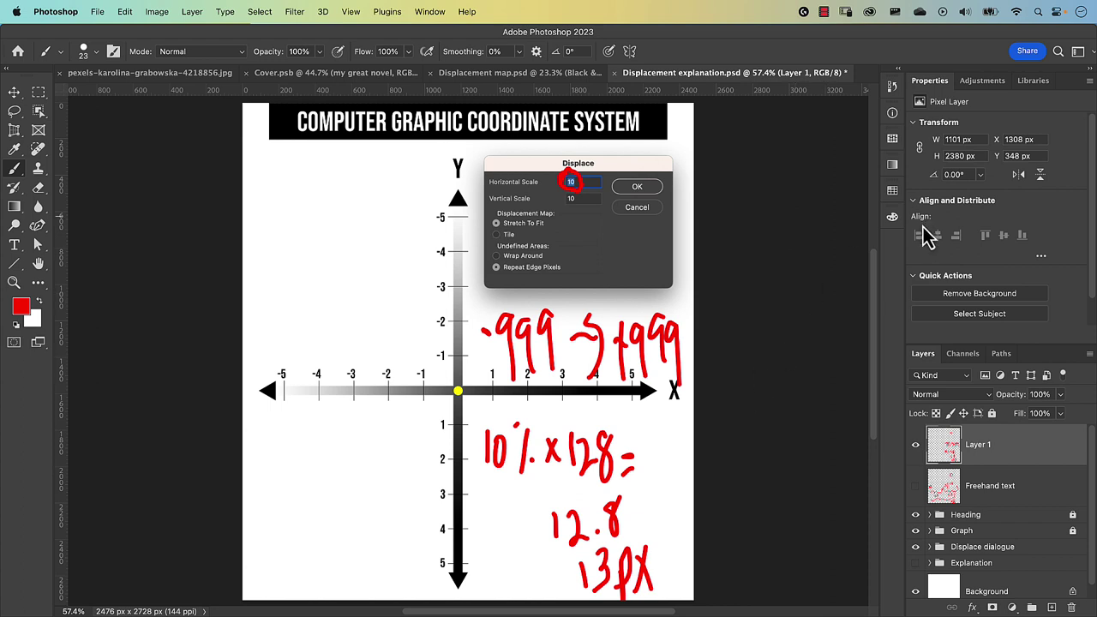
pyautogui.click(915, 445)
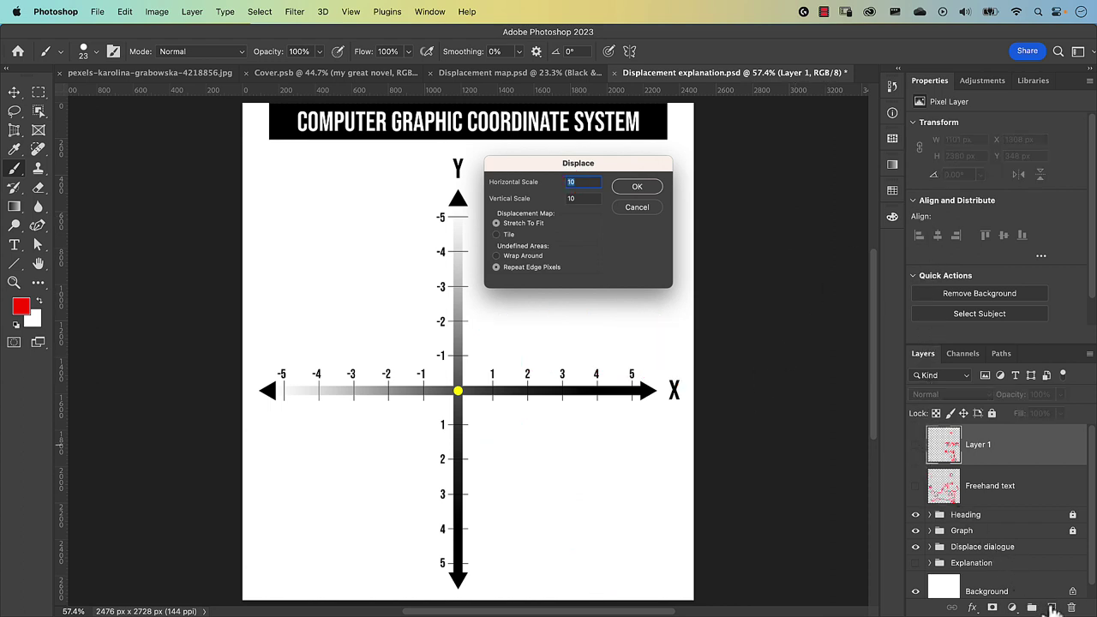
# On a new layer, handwrite the fraction 999/100 × 128 below the X axis.
pyautogui.click(1050, 608)
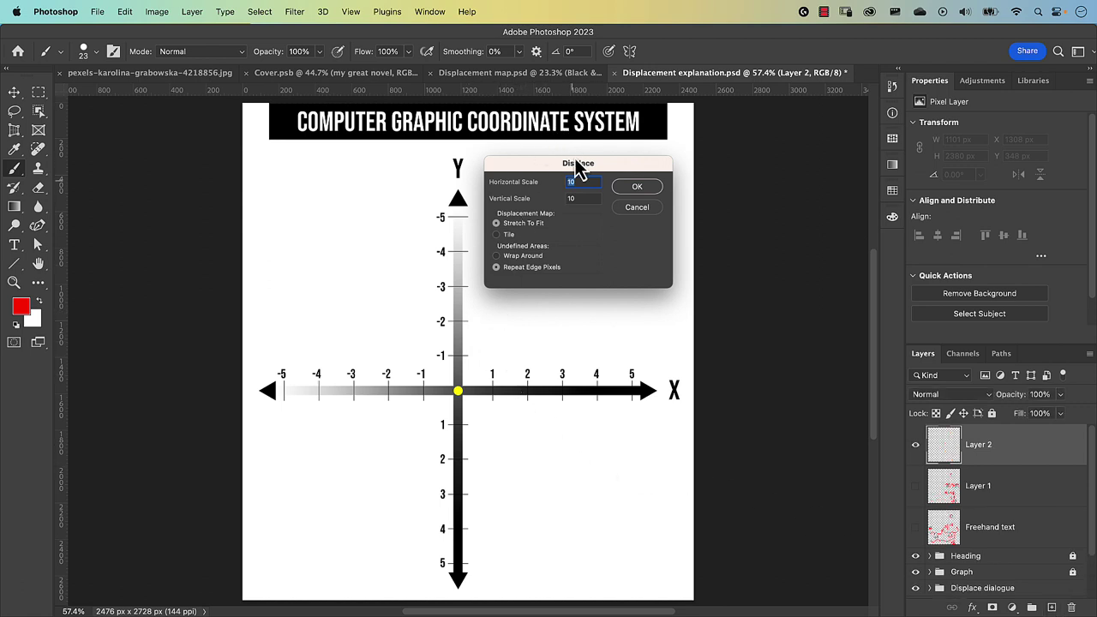
pyautogui.moveTo(502, 422)
pyautogui.mouseDown()
pyautogui.moveTo(492, 435)
pyautogui.moveTo(499, 467)
pyautogui.moveTo(522, 468)
pyautogui.mouseUp()
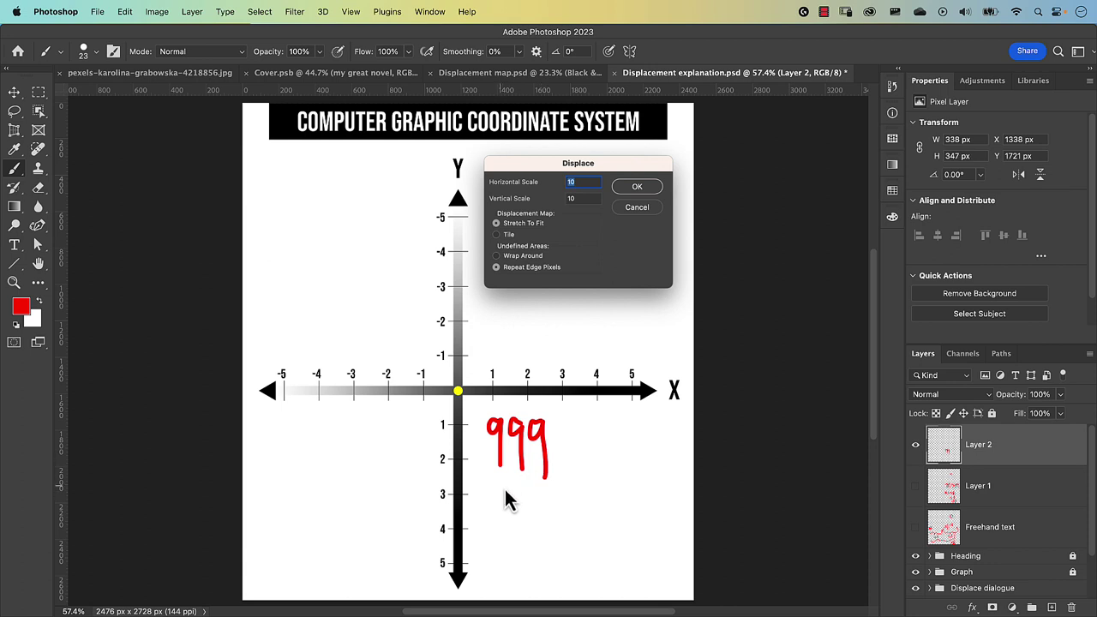
pyautogui.moveTo(497, 489)
pyautogui.mouseDown()
pyautogui.moveTo(539, 493)
pyautogui.moveTo(514, 530)
pyautogui.mouseUp()
pyautogui.moveTo(524, 503); pyautogui.dragTo(539, 498)
pyautogui.moveTo(566, 451)
pyautogui.mouseDown()
pyautogui.moveTo(579, 485)
pyautogui.moveTo(562, 487)
pyautogui.mouseUp()
pyautogui.moveTo(585, 440)
pyautogui.mouseDown()
pyautogui.moveTo(588, 477)
pyautogui.moveTo(610, 473)
pyautogui.mouseUp()
pyautogui.moveTo(627, 428); pyautogui.dragTo(625, 430)
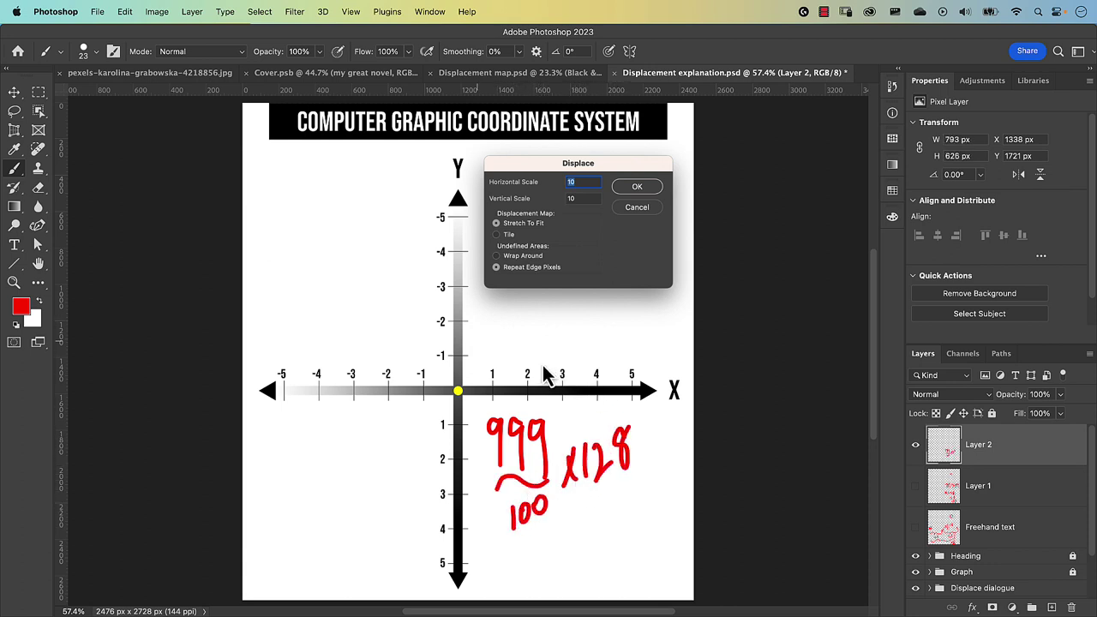
# Bracket both halves of the X axis, label them 128, and complete the result = 1280.
pyautogui.moveTo(478, 346)
pyautogui.mouseDown()
pyautogui.moveTo(626, 357)
pyautogui.moveTo(635, 347)
pyautogui.moveTo(639, 379)
pyautogui.mouseUp()
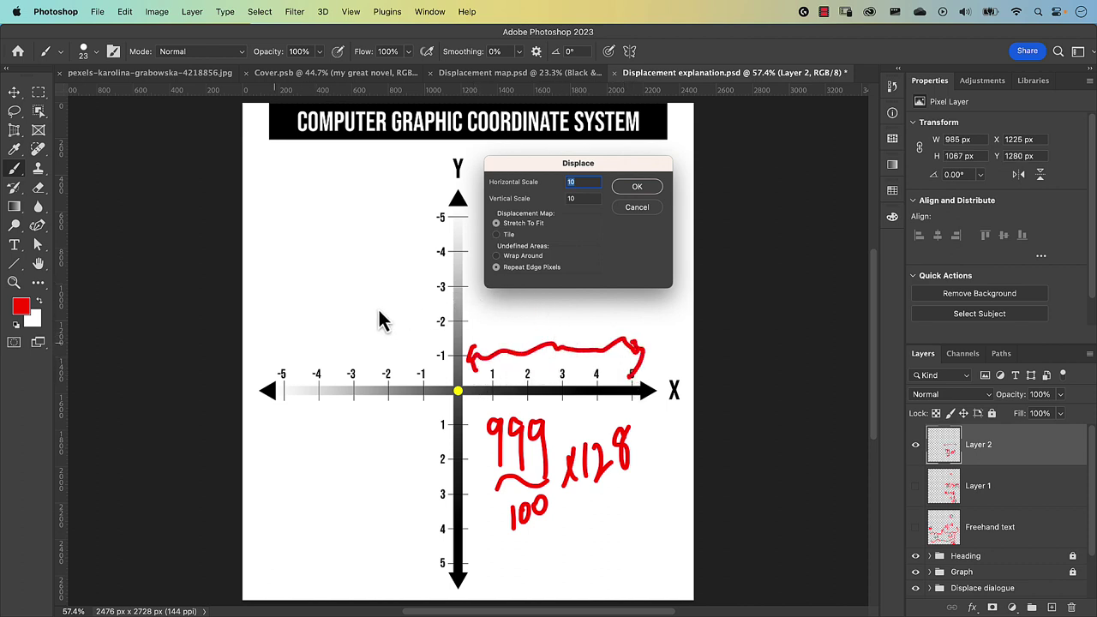
pyautogui.moveTo(273, 346)
pyautogui.mouseDown()
pyautogui.moveTo(270, 385)
pyautogui.moveTo(434, 356)
pyautogui.moveTo(431, 346)
pyautogui.moveTo(427, 384)
pyautogui.mouseUp()
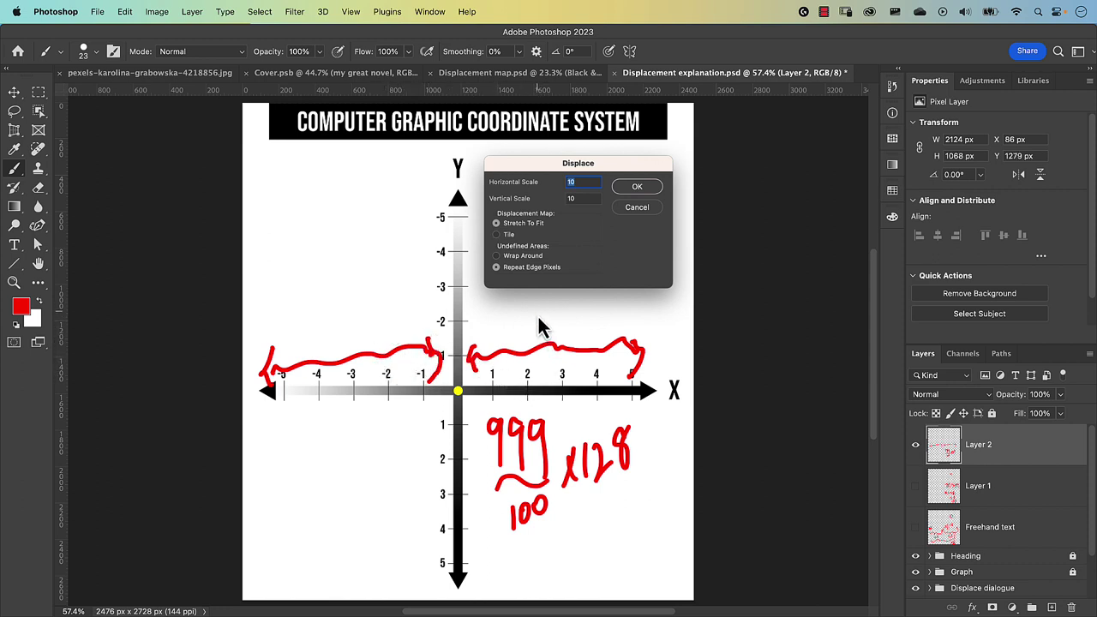
pyautogui.moveTo(538, 314); pyautogui.dragTo(538, 332)
pyautogui.moveTo(550, 319)
pyautogui.mouseDown()
pyautogui.moveTo(562, 336)
pyautogui.moveTo(588, 318)
pyautogui.mouseUp()
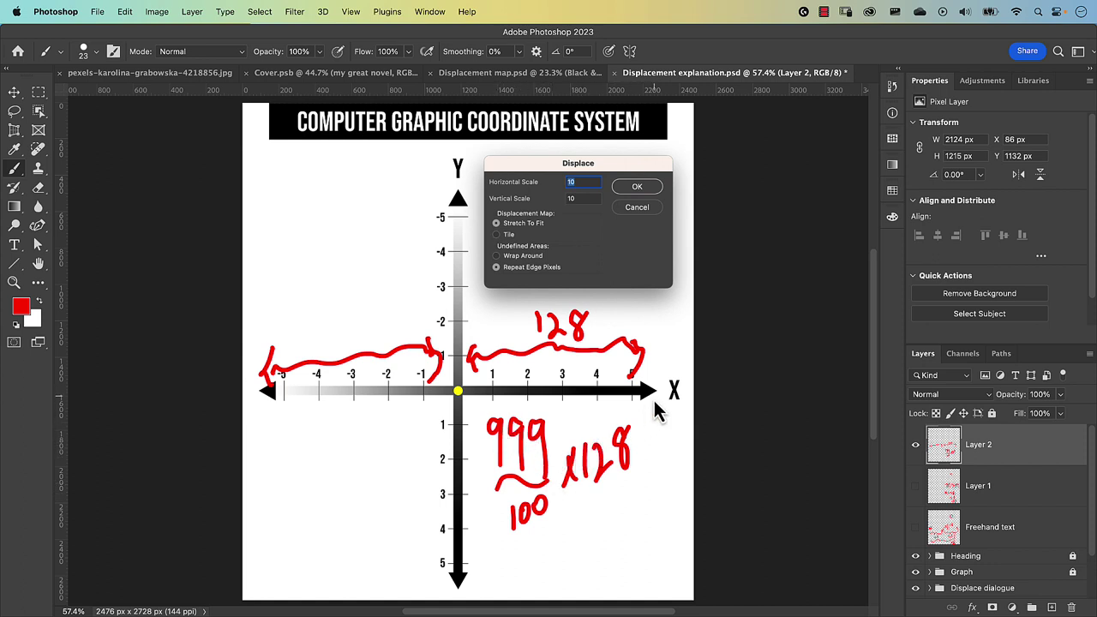
pyautogui.click(656, 572)
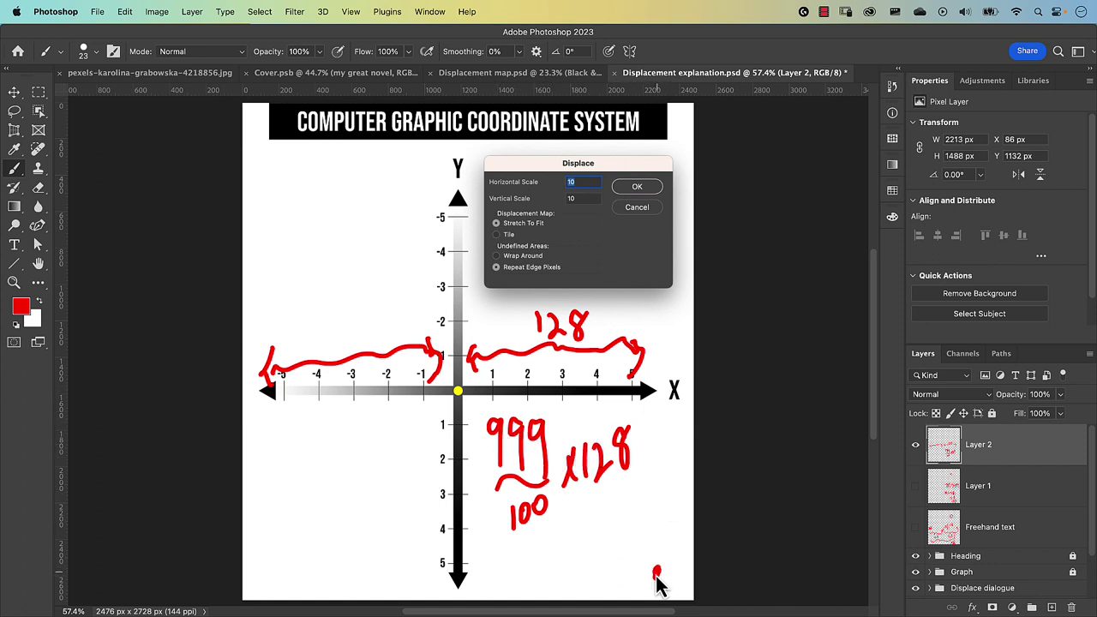
pyautogui.moveTo(636, 455); pyautogui.dragTo(647, 451)
pyautogui.moveTo(638, 477); pyautogui.dragTo(648, 471)
pyautogui.moveTo(588, 538)
pyautogui.mouseDown()
pyautogui.moveTo(588, 559)
pyautogui.moveTo(614, 557)
pyautogui.mouseUp()
pyautogui.moveTo(632, 519); pyautogui.dragTo(631, 521)
pyautogui.moveTo(651, 514); pyautogui.dragTo(650, 516)
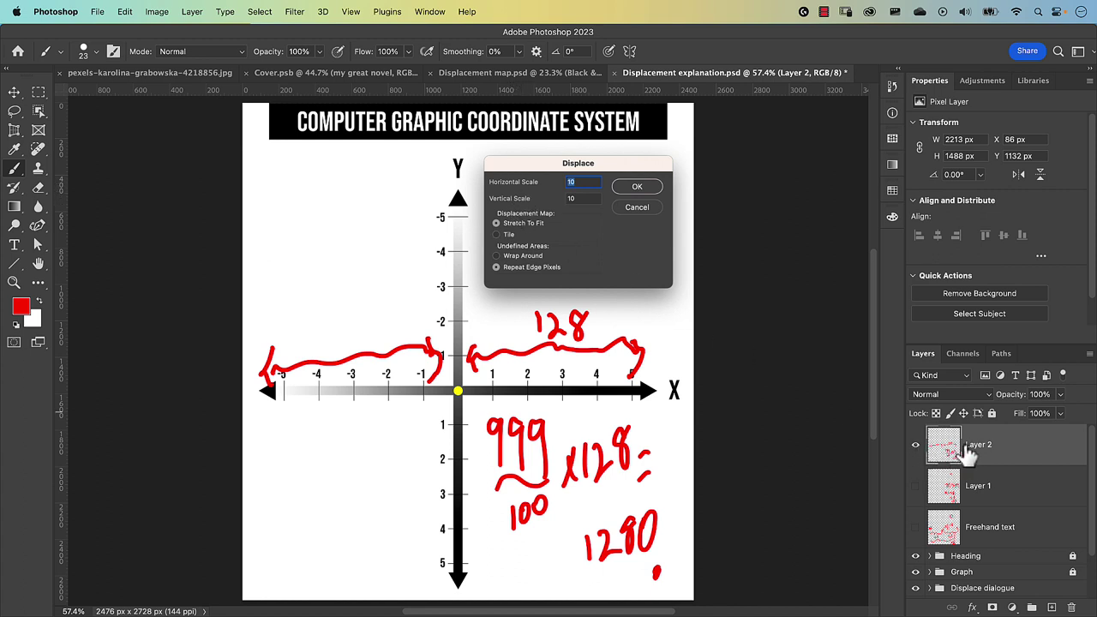
# Delete Layer 2, Layer 1 and Freehand text together, confirming with Yes.
pyautogui.keyDown('shift'); pyautogui.click(1019, 524); pyautogui.keyUp('shift')
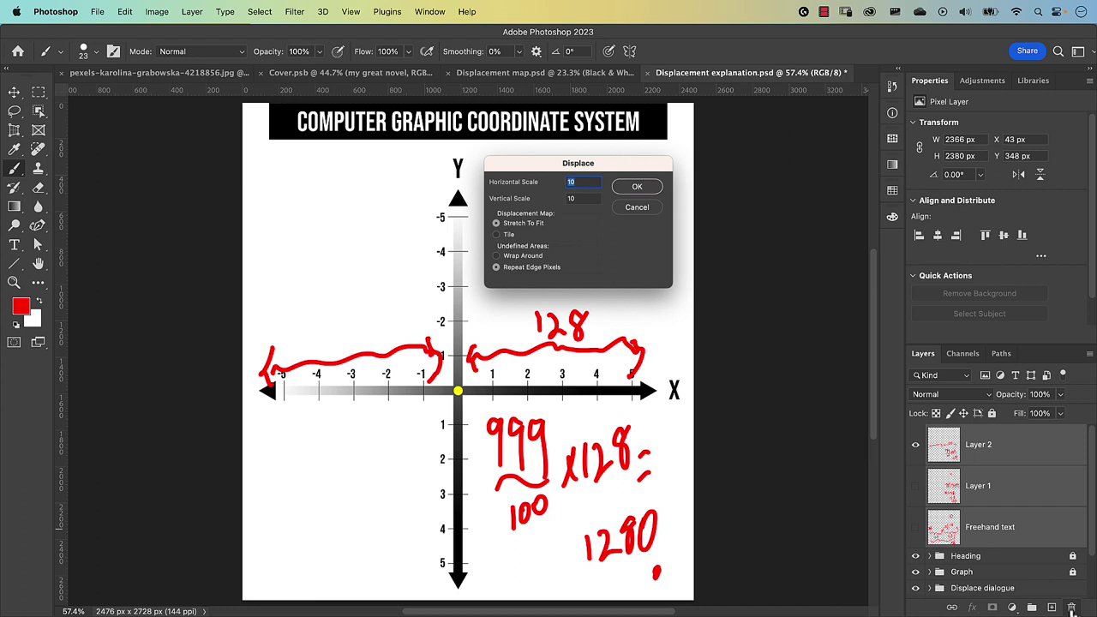
pyautogui.click(1071, 607)
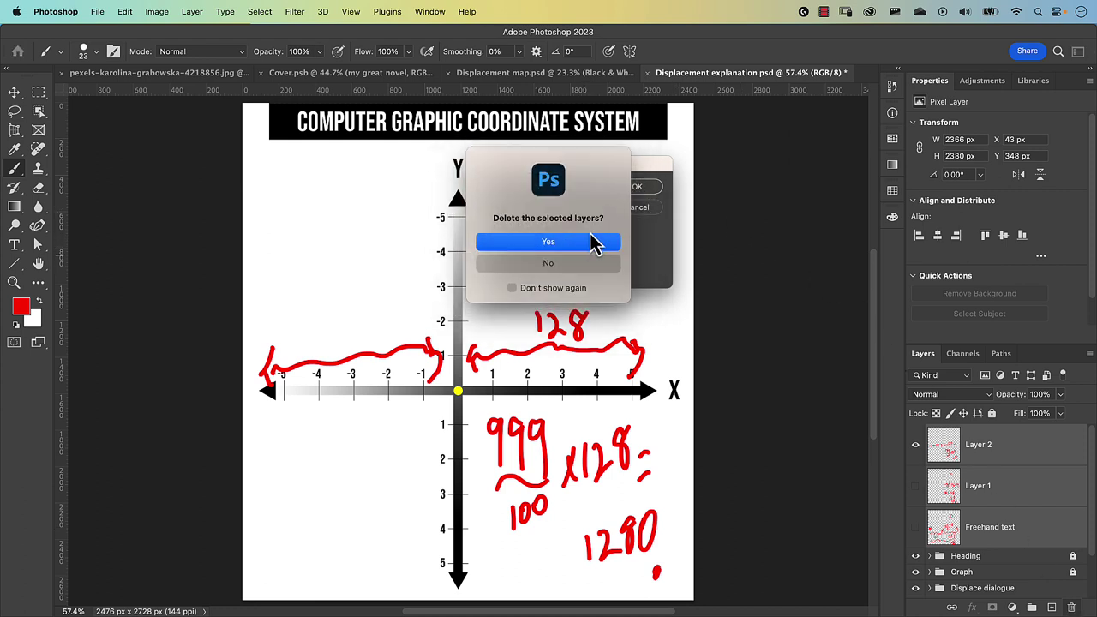
pyautogui.click(595, 242)
pyautogui.press('v')
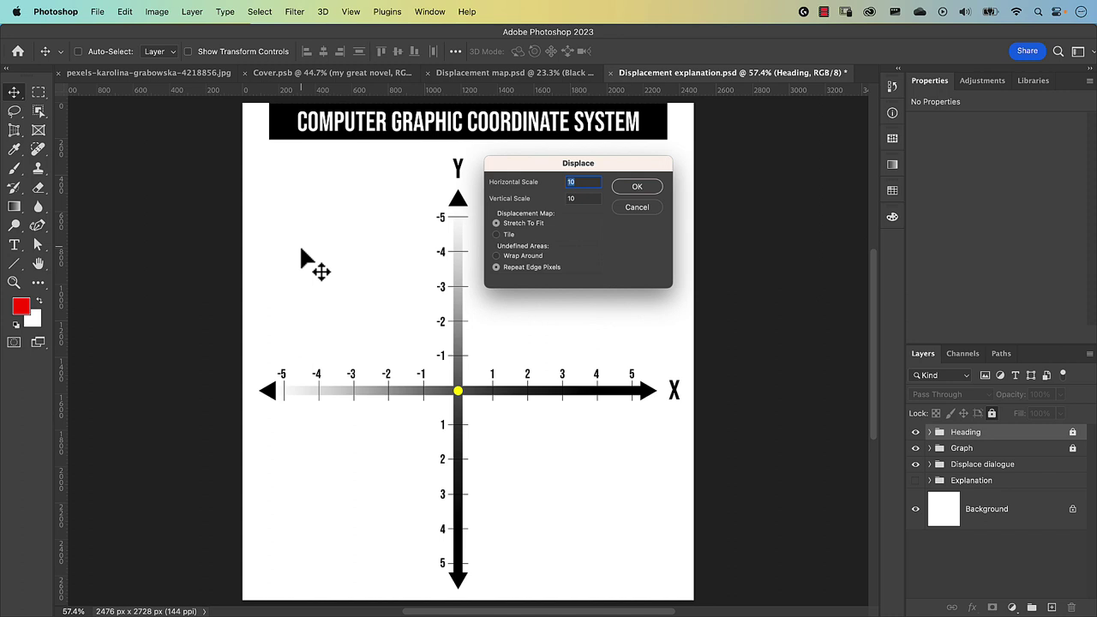
# Zoom into the pexels mockup, toggle the Displace smart filter off and on, then open Displacement map.psd.
pyautogui.click(158, 73)
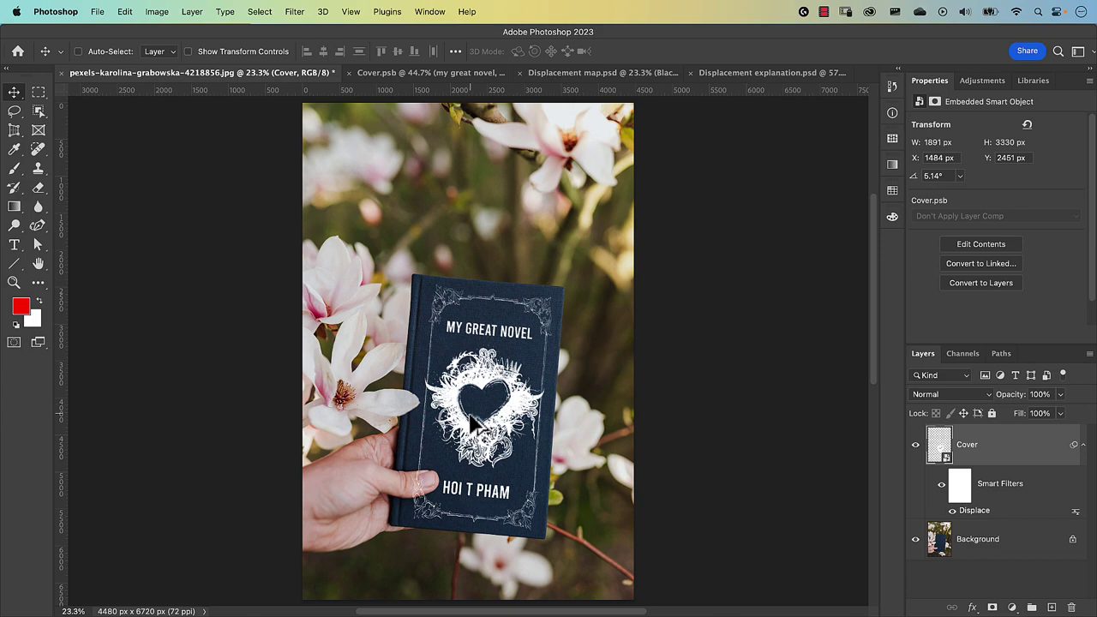
pyautogui.scroll(5, 474, 424)
pyautogui.scroll(3, 474, 425)
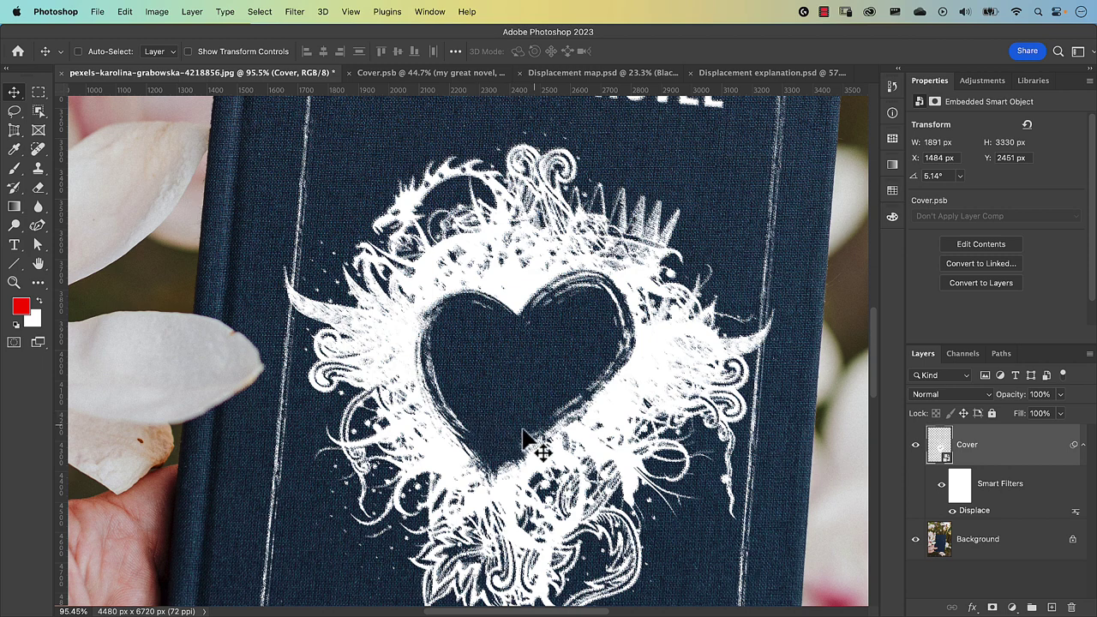
pyautogui.click(940, 485)
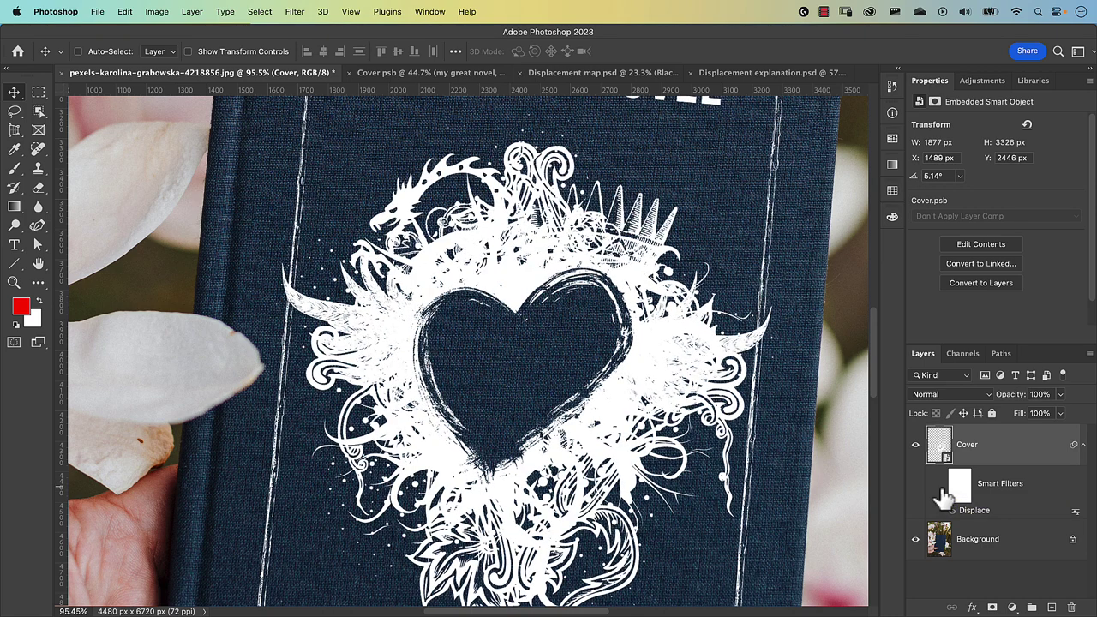
pyautogui.click(941, 485)
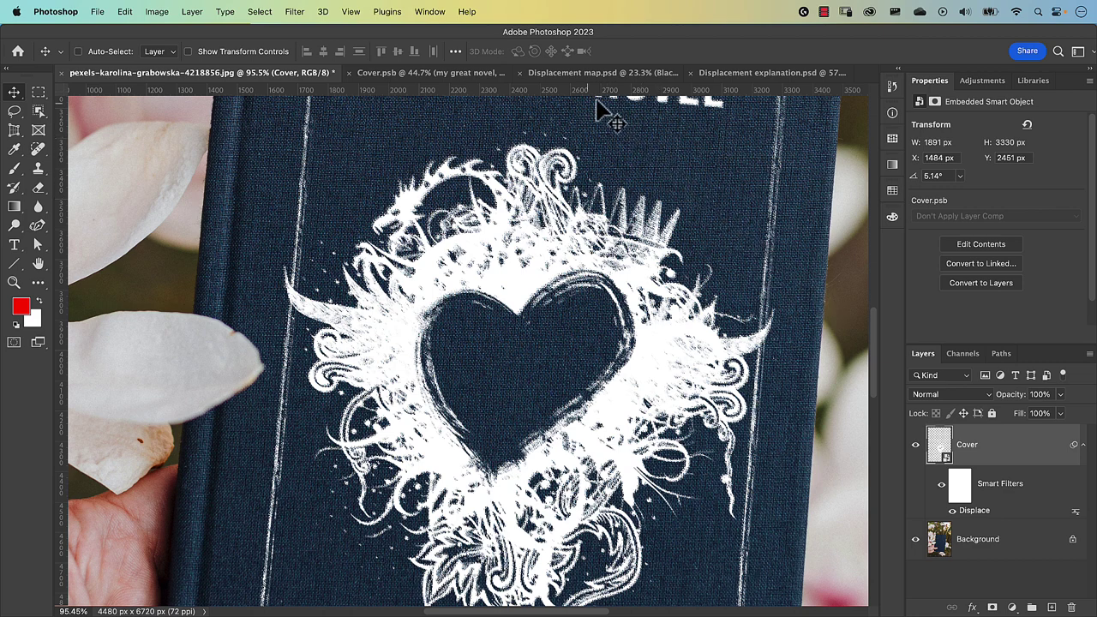
pyautogui.click(580, 74)
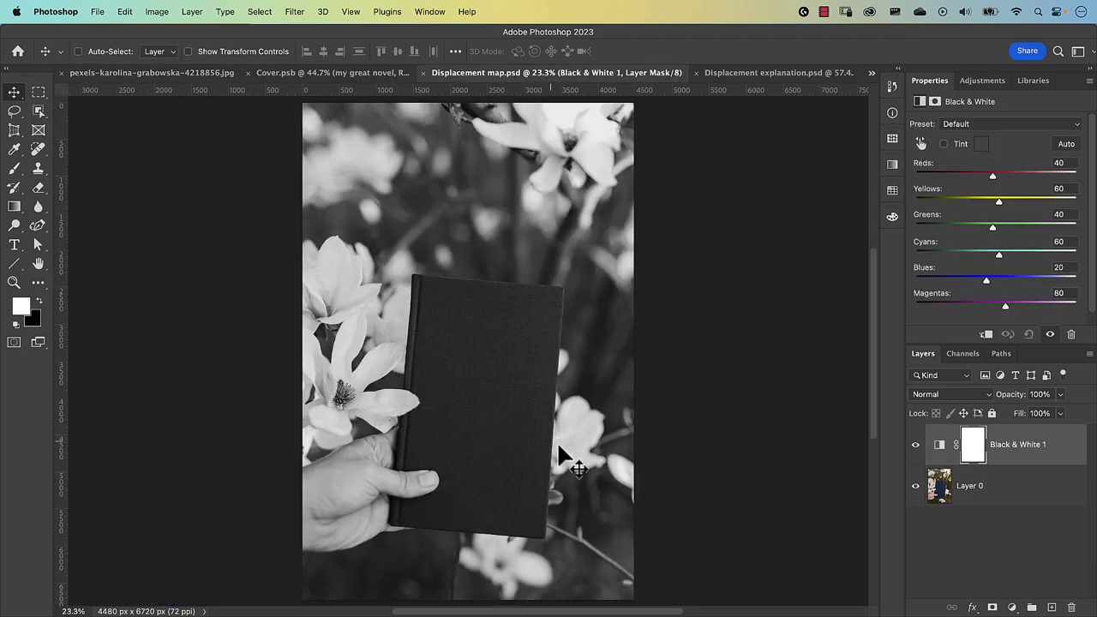
# Zoom into the greyscale book texture, fit the map with Cmd+0, then switch to Displacement explanation.psd.
pyautogui.scroll(5, 477, 426)
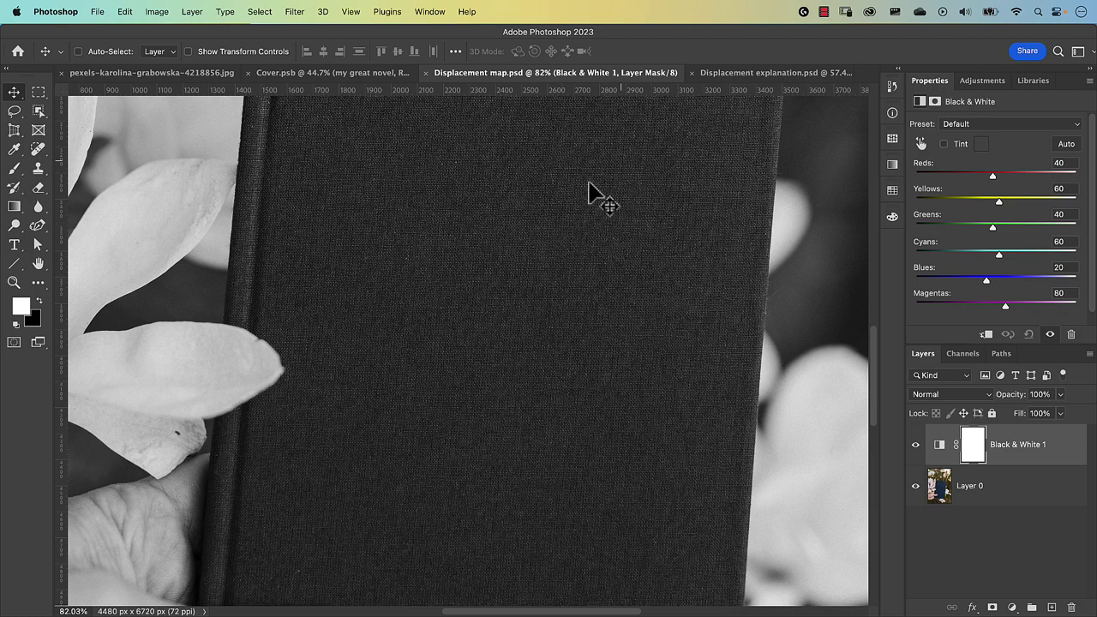
pyautogui.click(733, 75)
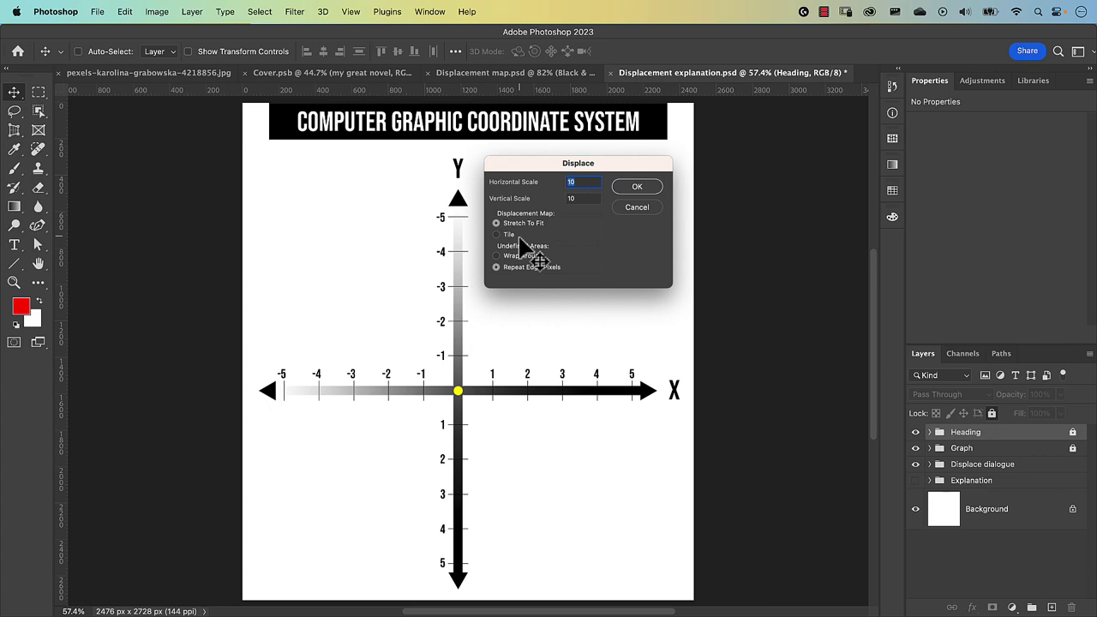
pyautogui.click(518, 72)
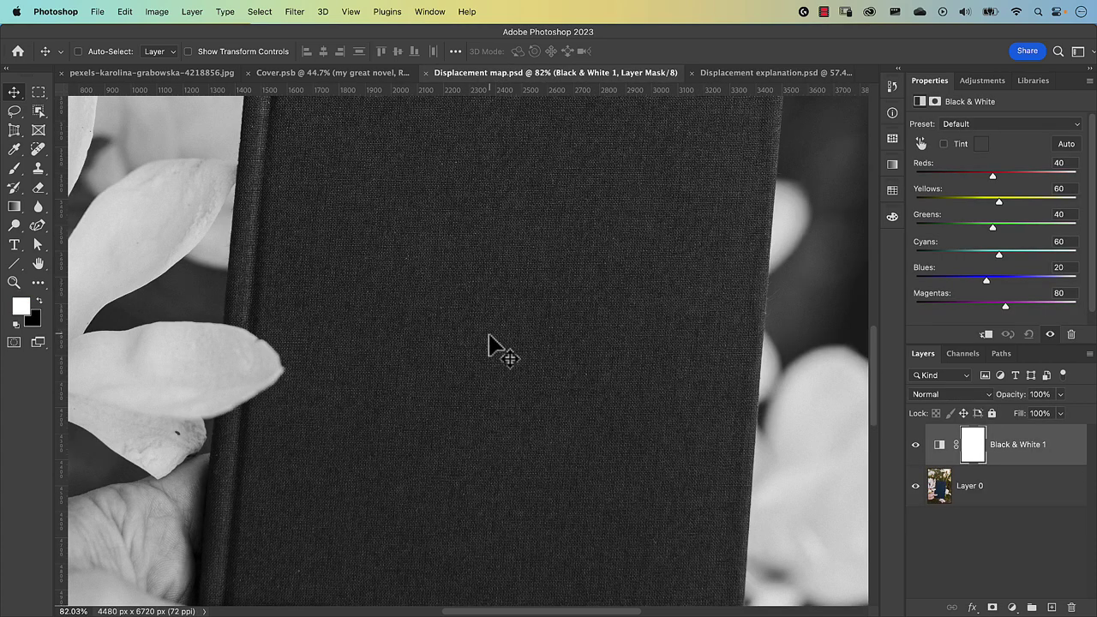
pyautogui.press('super+0')
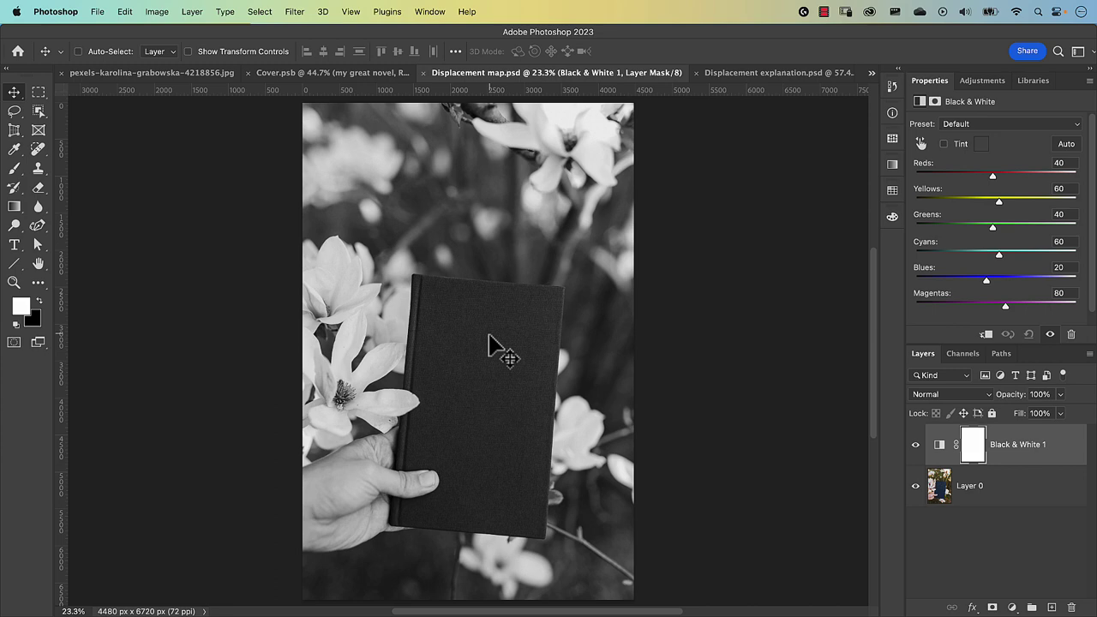
pyautogui.click(724, 73)
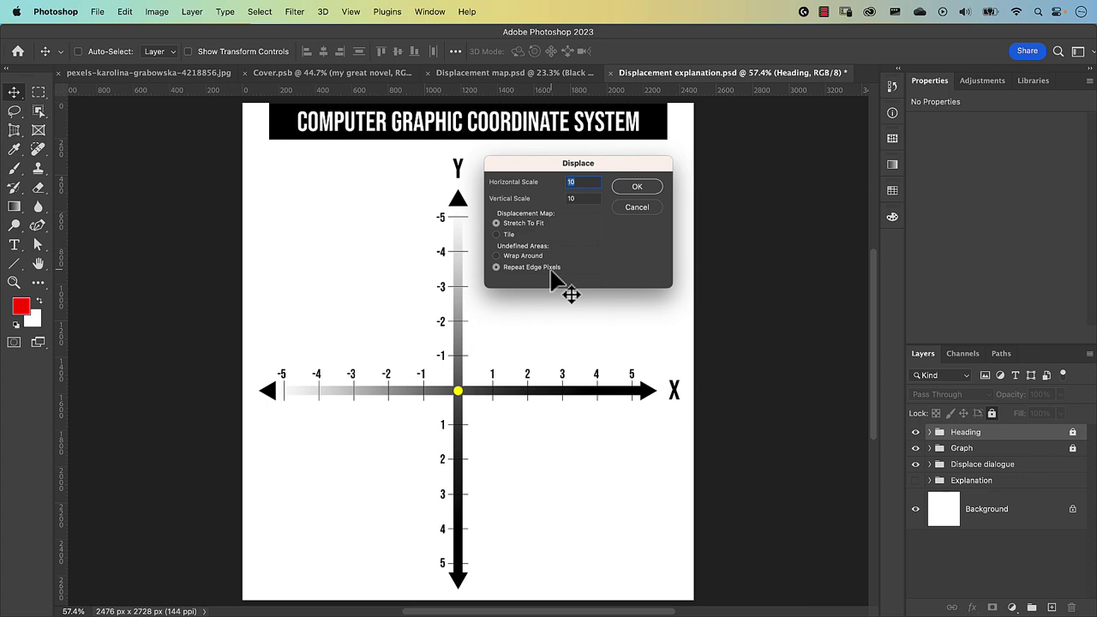
# Fit the book mockup photo in view and select its Background layer.
pyautogui.click(156, 74)
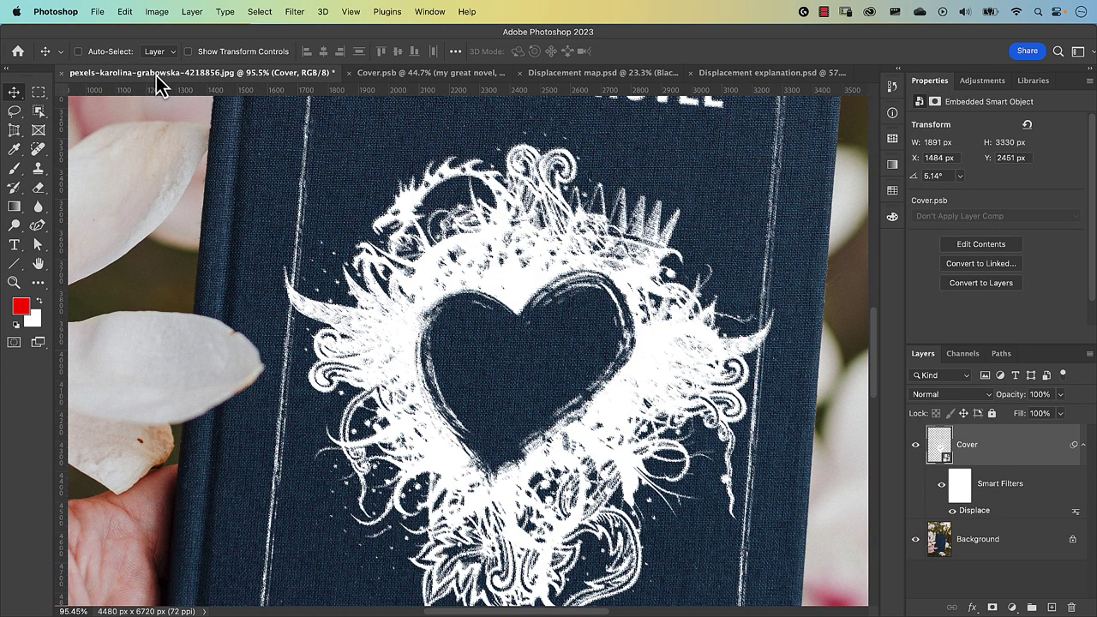
pyautogui.press('super+0')
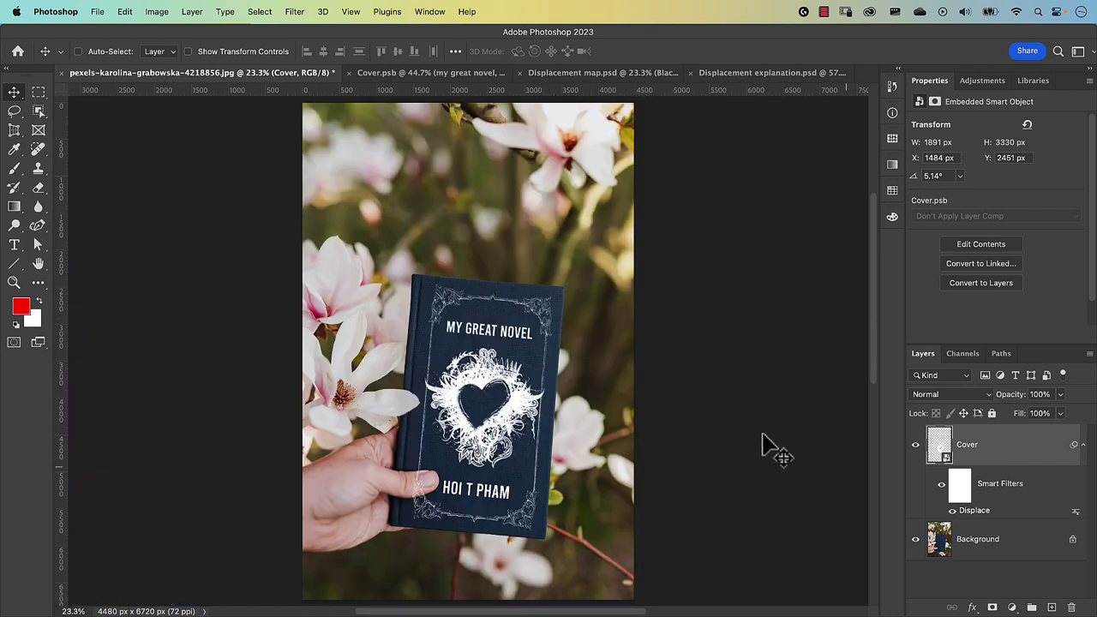
pyautogui.click(981, 552)
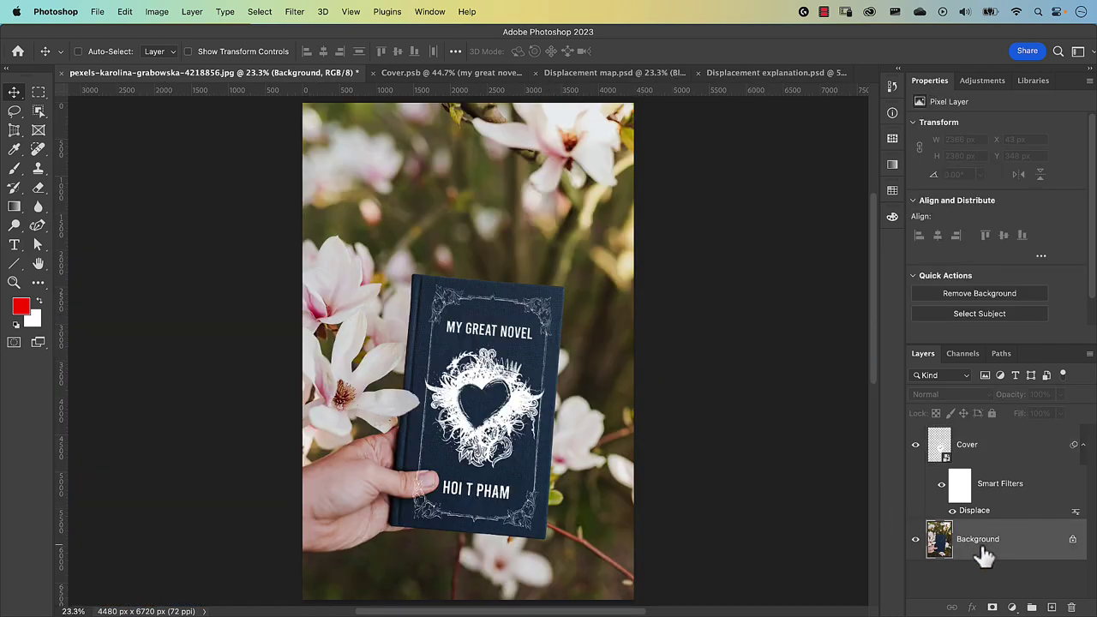
# Trial a Shear distortion bent into an S-curve with Repeat Edge Pixels.
pyautogui.click(295, 17)
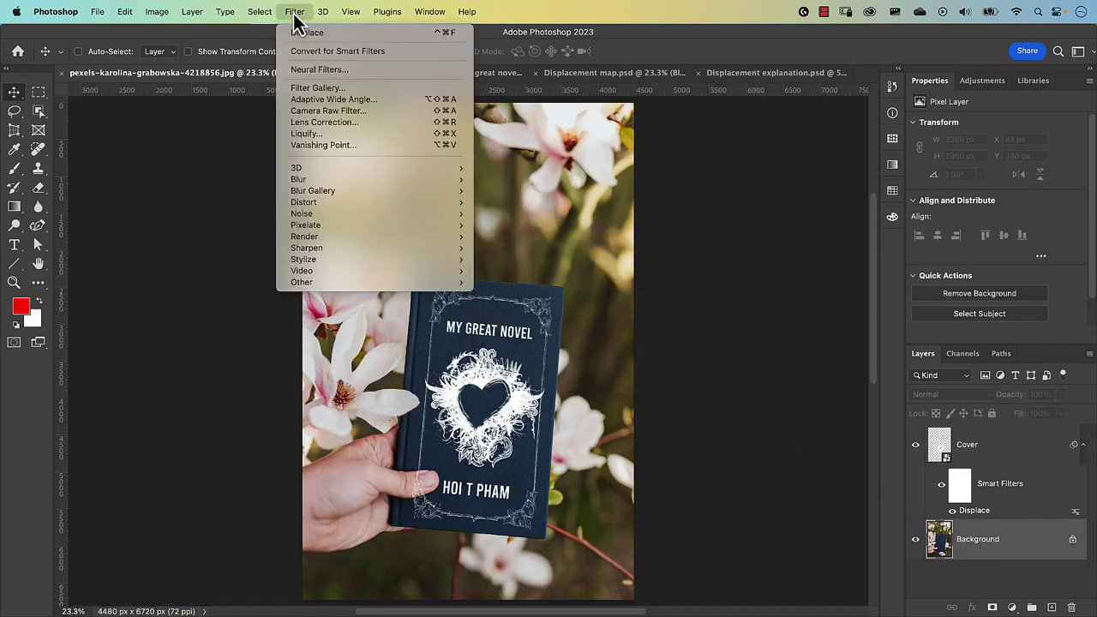
pyautogui.moveTo(365, 204)
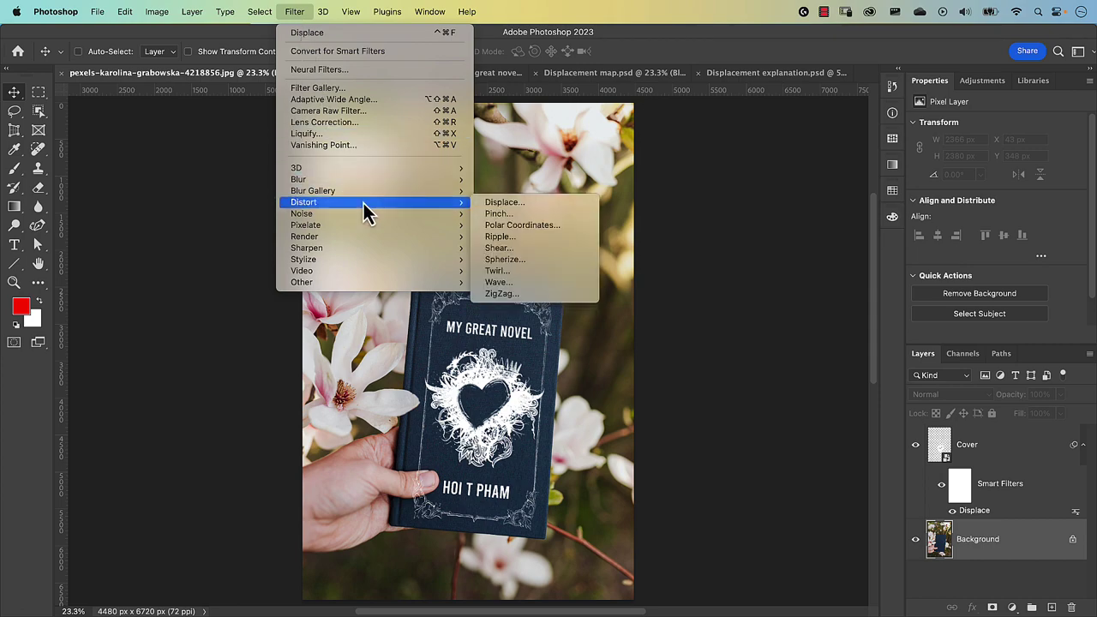
pyautogui.click(511, 249)
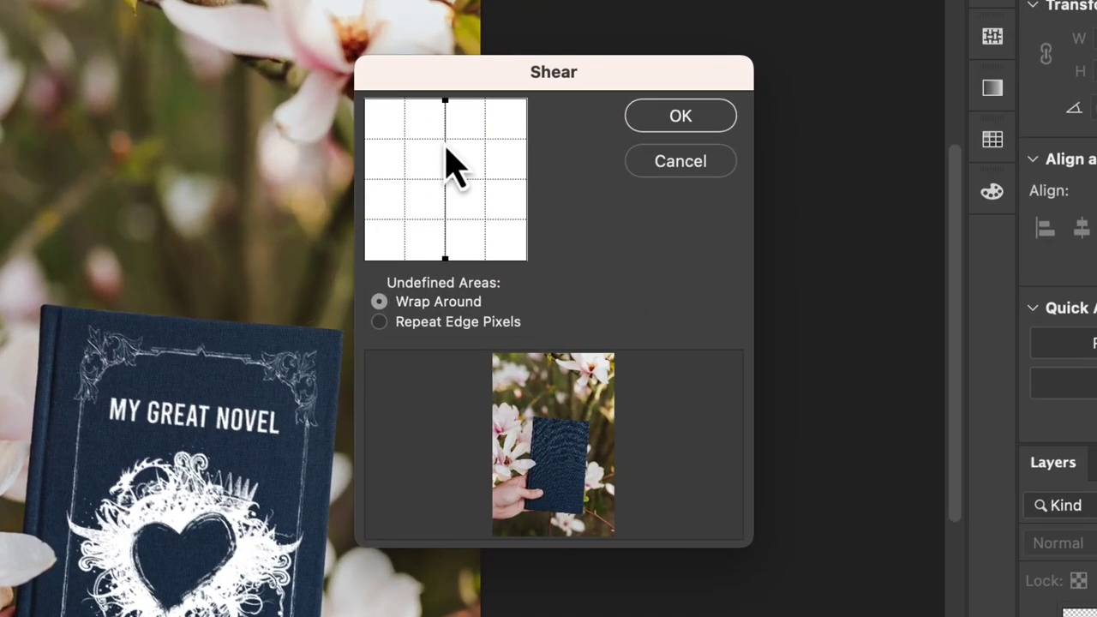
pyautogui.click(445, 140)
pyautogui.moveTo(445, 141); pyautogui.dragTo(422, 141)
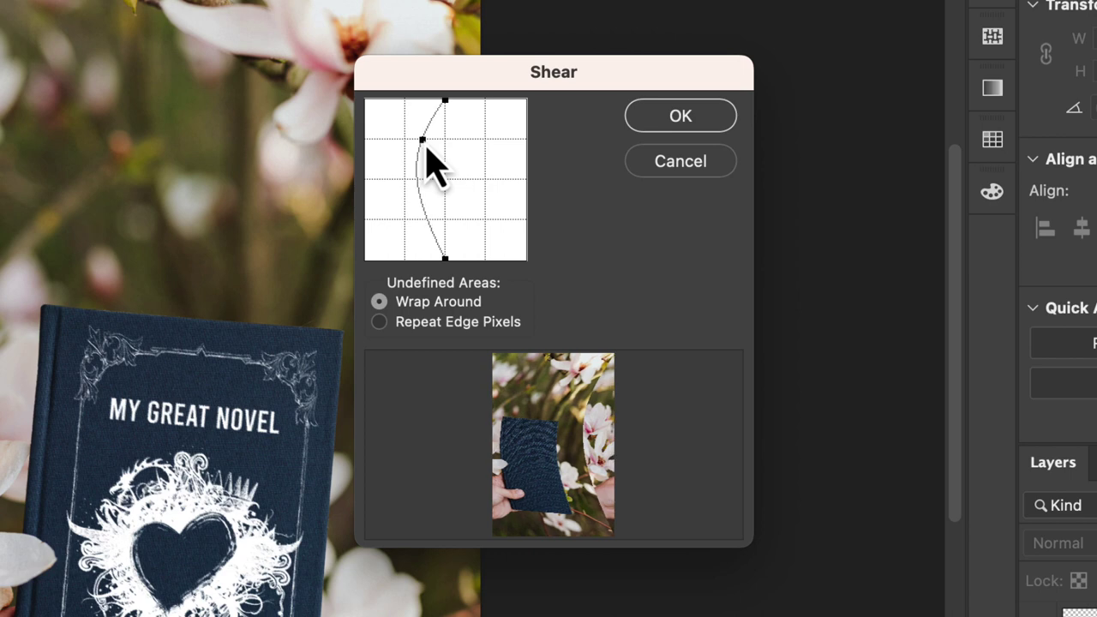
pyautogui.moveTo(429, 209); pyautogui.dragTo(492, 210)
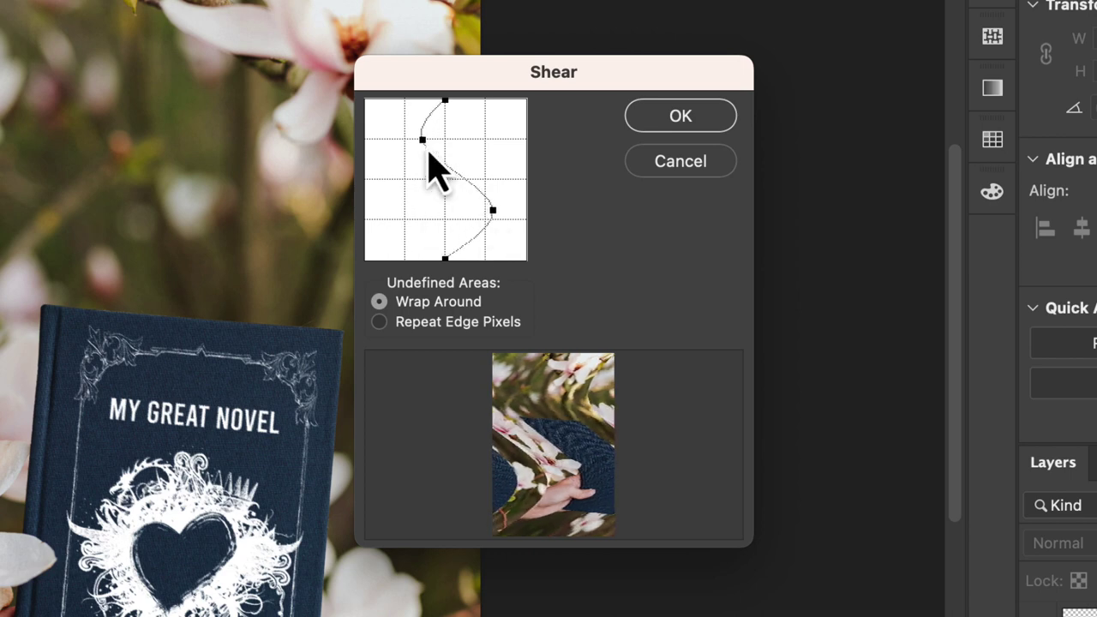
pyautogui.moveTo(429, 150); pyautogui.dragTo(411, 148)
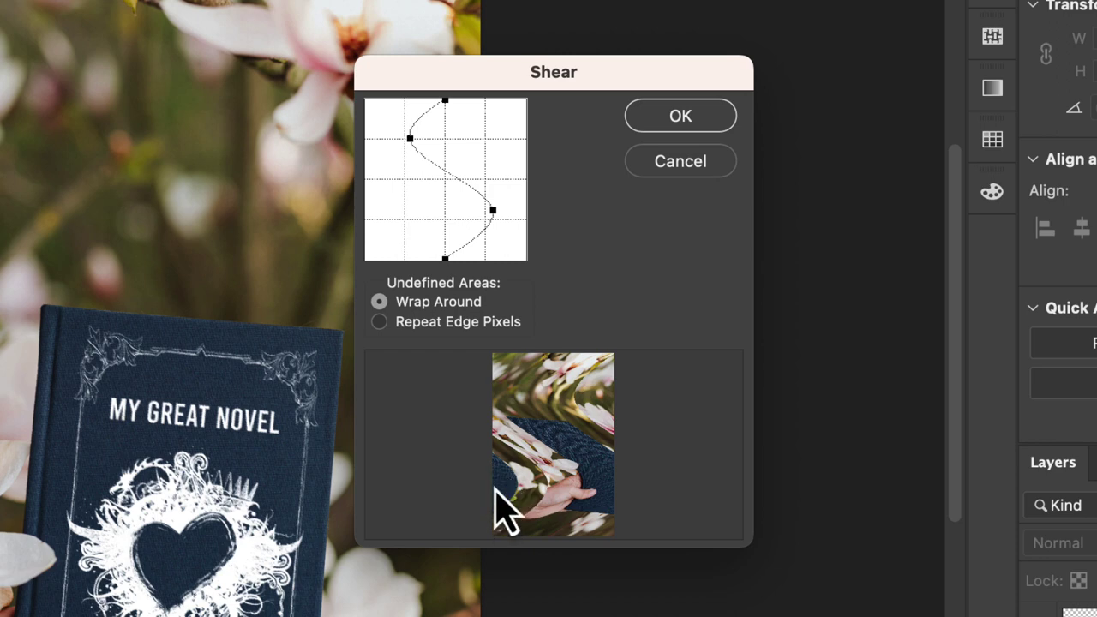
pyautogui.click(452, 330)
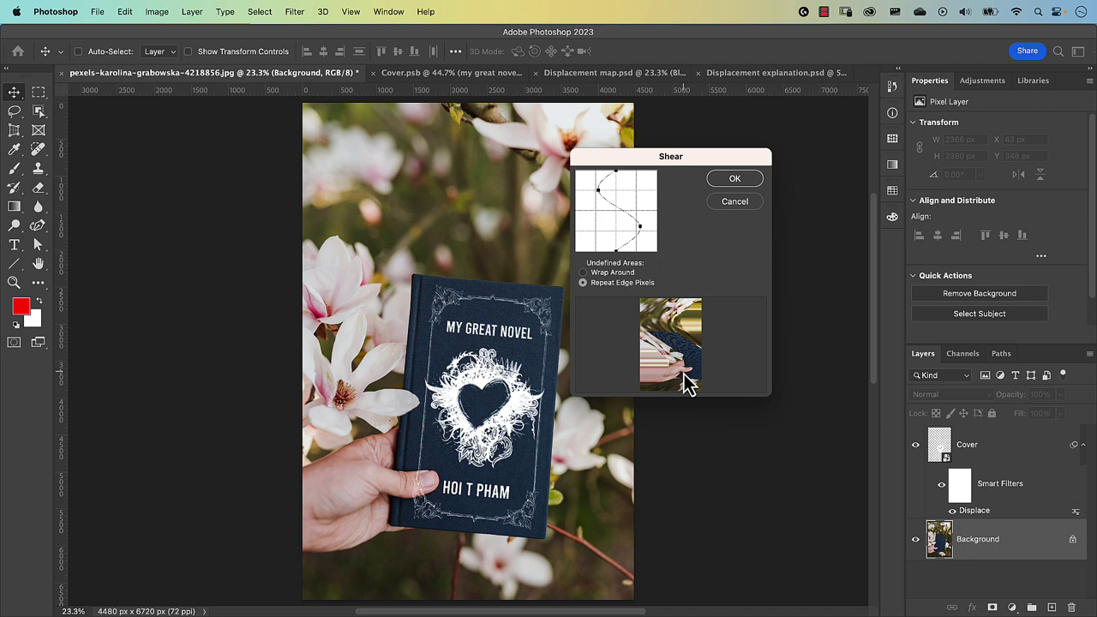
pyautogui.click(730, 206)
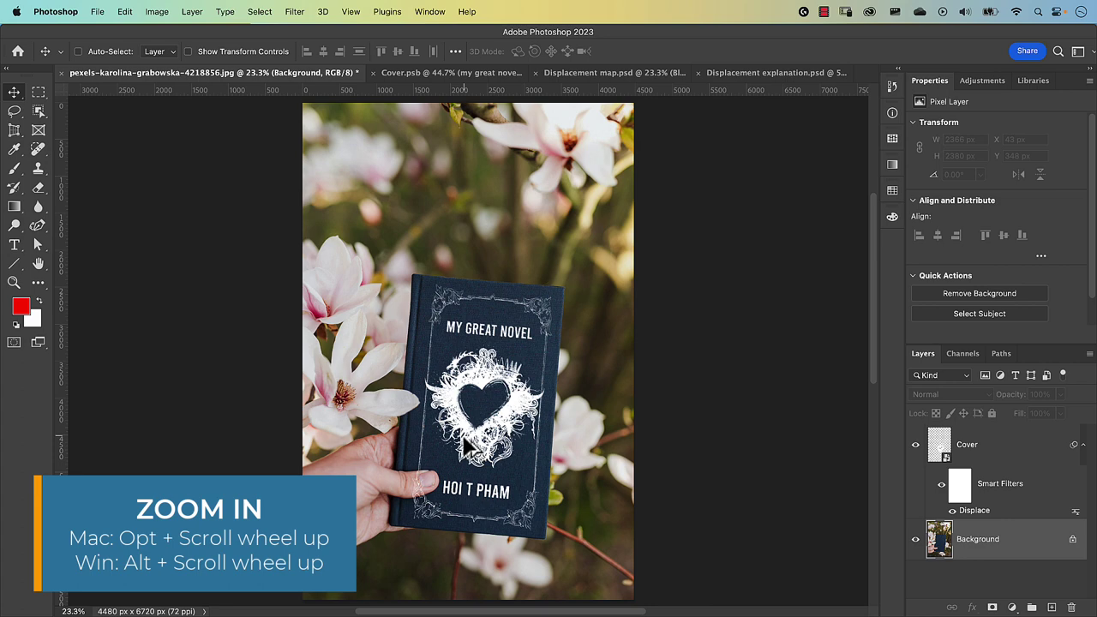
pyautogui.scroll(3, 466, 444)
pyautogui.scroll(6, 464, 443)
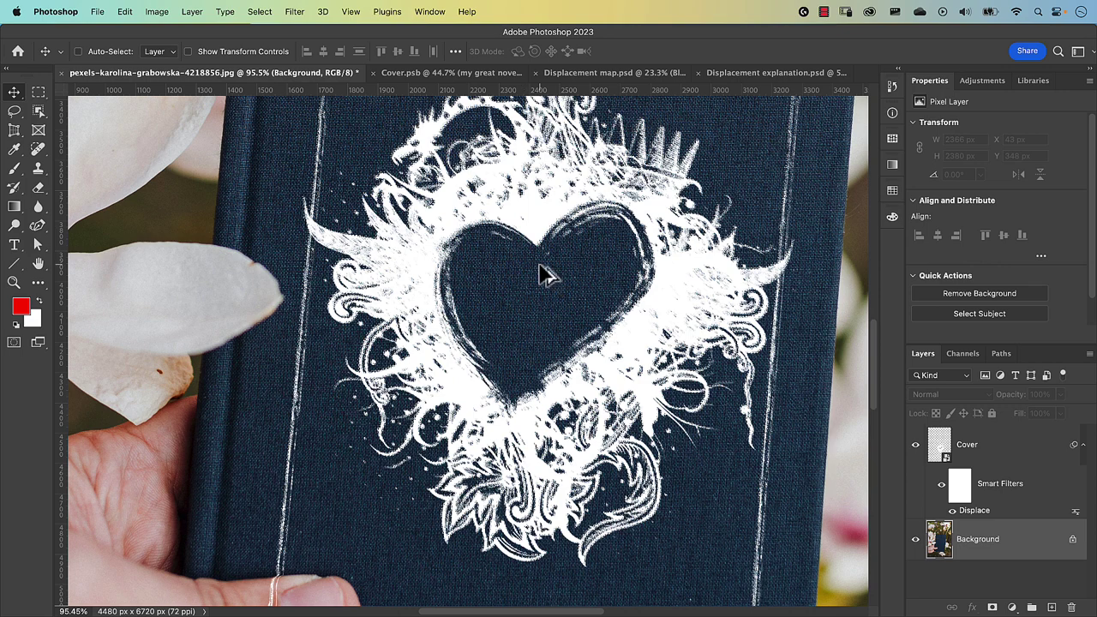
pyautogui.scroll(3, 539, 267)
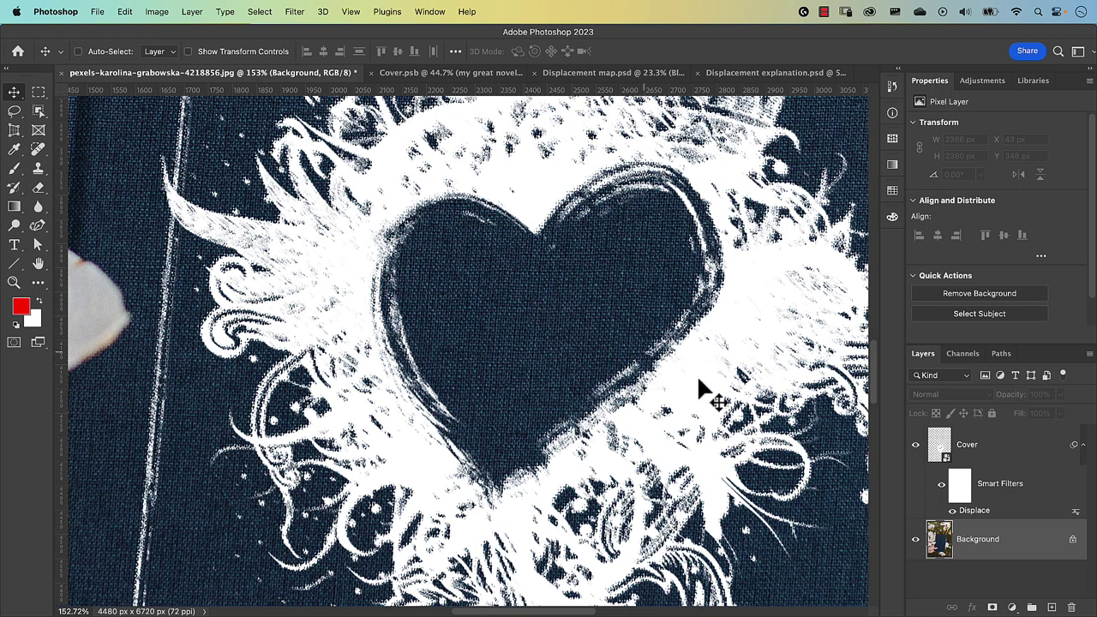
# Split the Cover layer's Blend If Underlying black slider to 21/58 so the fabric weave shows, then apply.
pyautogui.doubleClick(1043, 454)
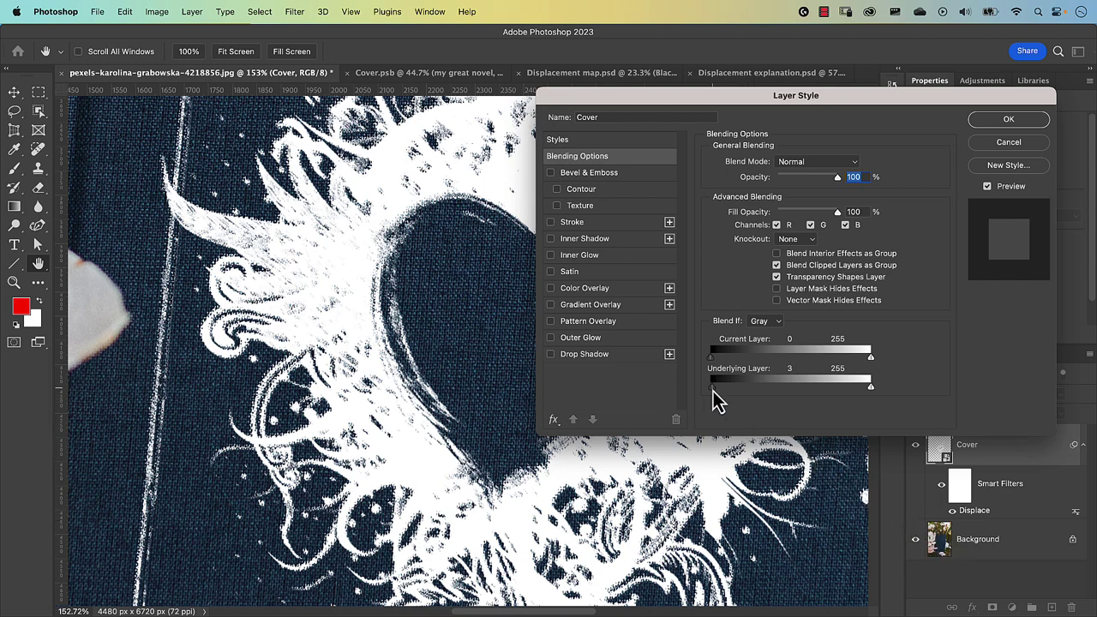
pyautogui.moveTo(713, 391); pyautogui.dragTo(726, 396)
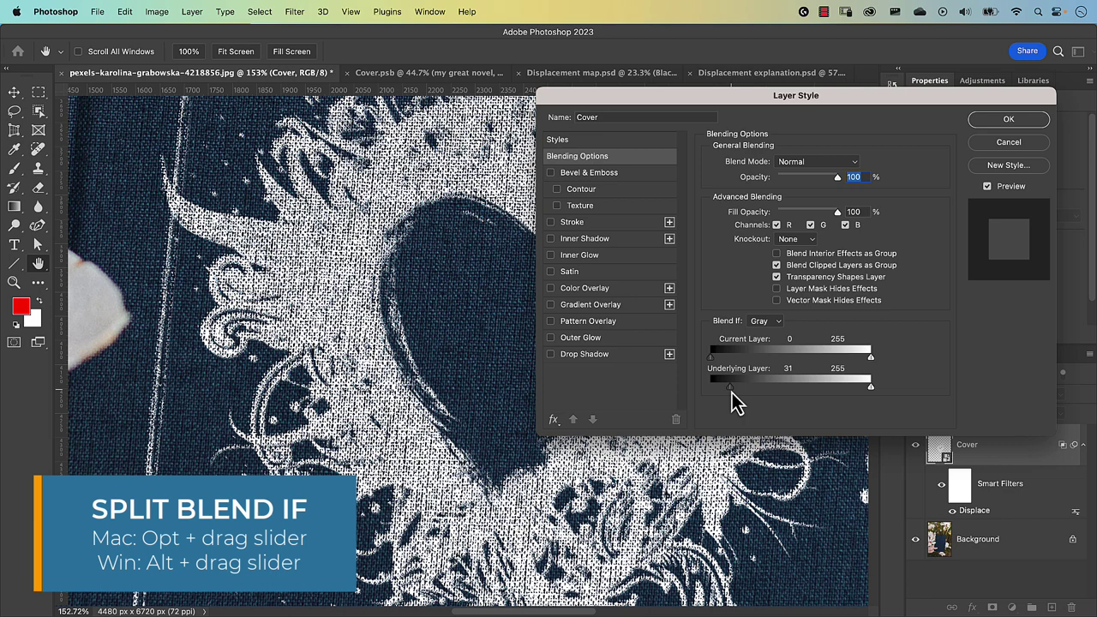
pyautogui.press('alt')
pyautogui.moveTo(732, 392); pyautogui.dragTo(746, 393)
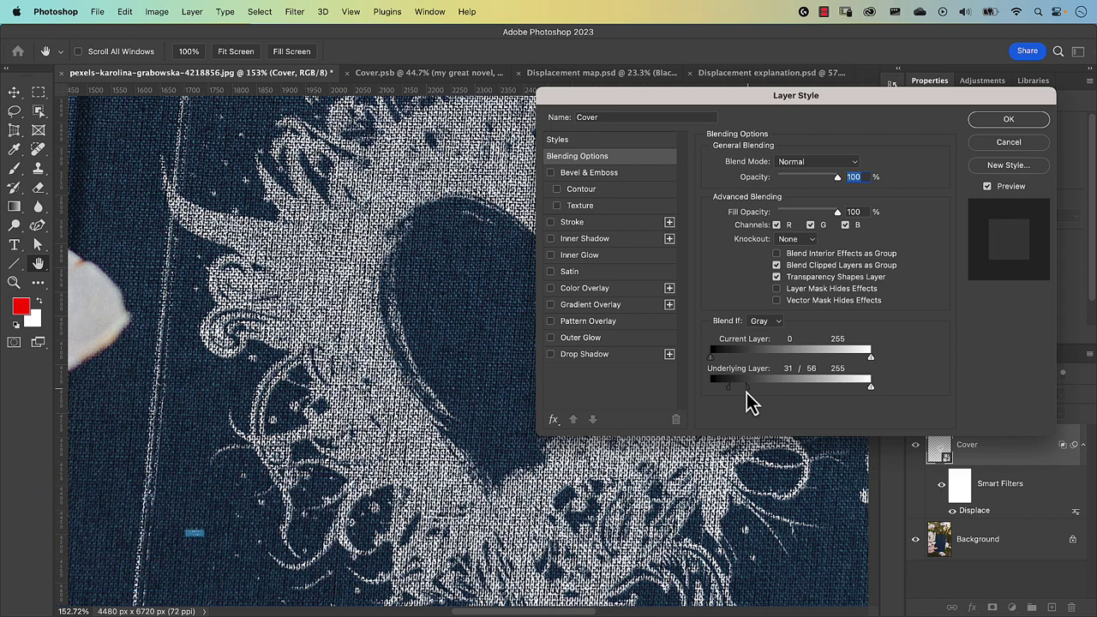
pyautogui.moveTo(746, 393)
pyautogui.mouseDown()
pyautogui.moveTo(843, 394)
pyautogui.moveTo(710, 392)
pyautogui.moveTo(729, 396)
pyautogui.mouseUp()
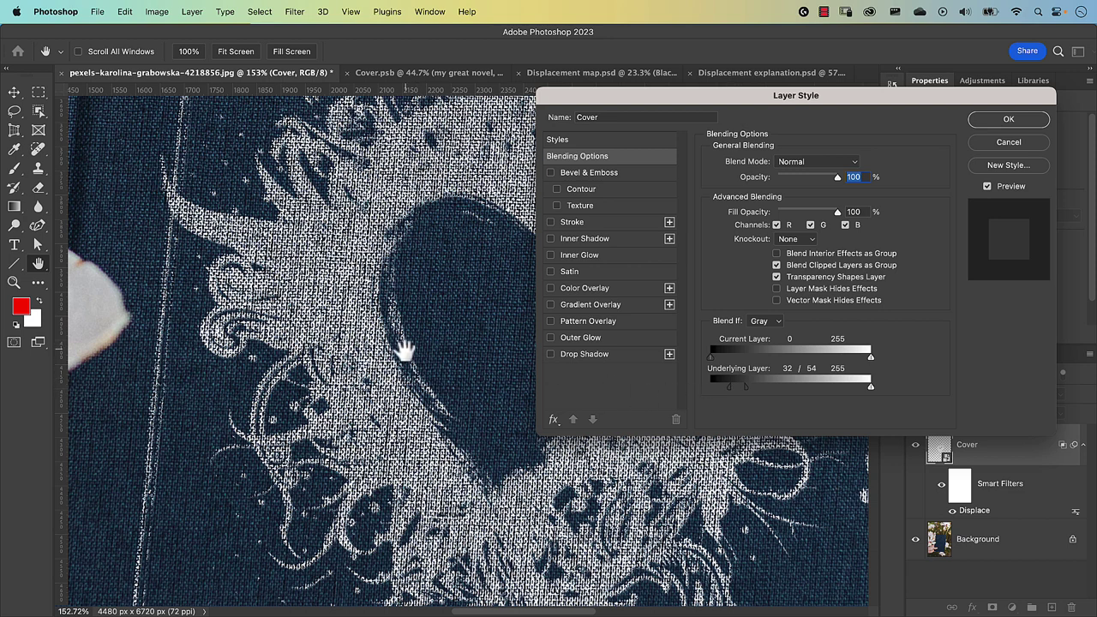
pyautogui.press('alt')
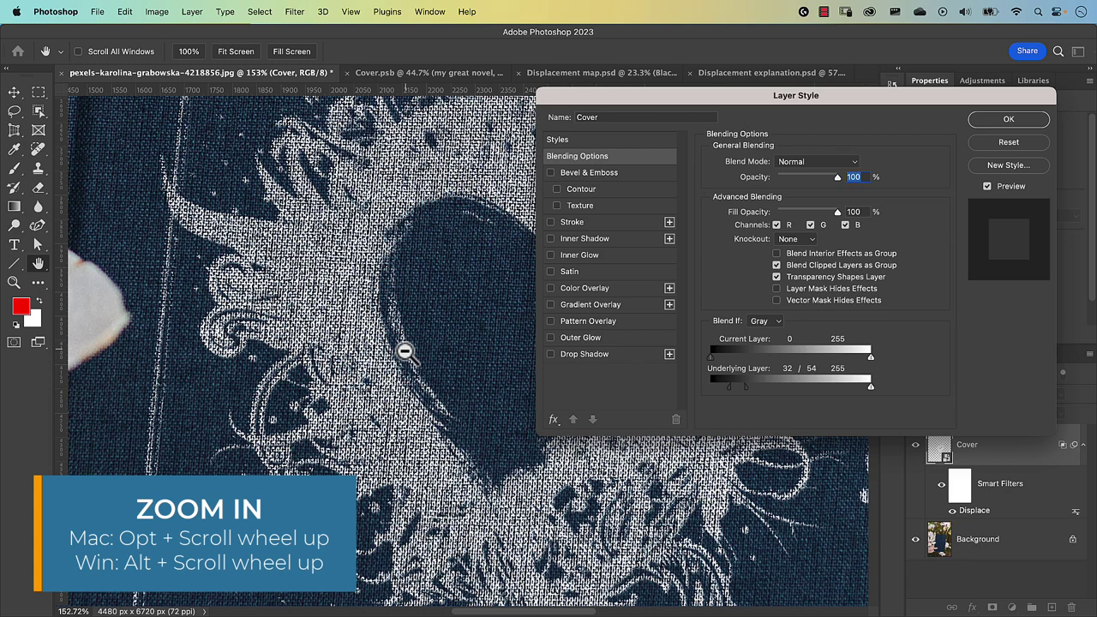
pyautogui.scroll(3, 405, 351)
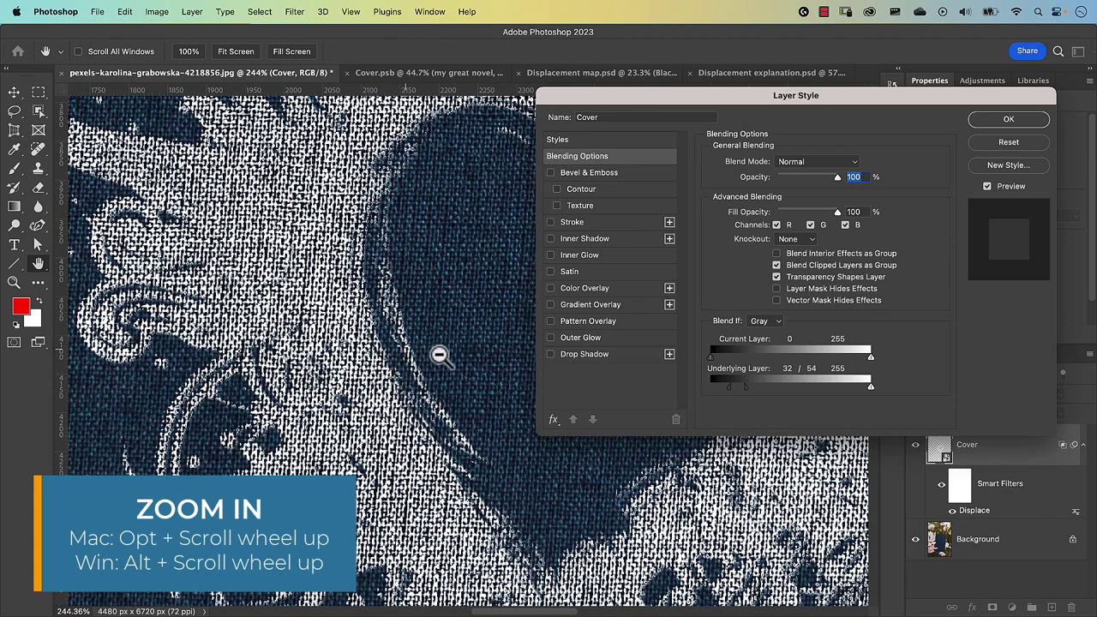
pyautogui.moveTo(745, 388)
pyautogui.mouseDown()
pyautogui.moveTo(752, 396)
pyautogui.moveTo(728, 389)
pyautogui.mouseUp()
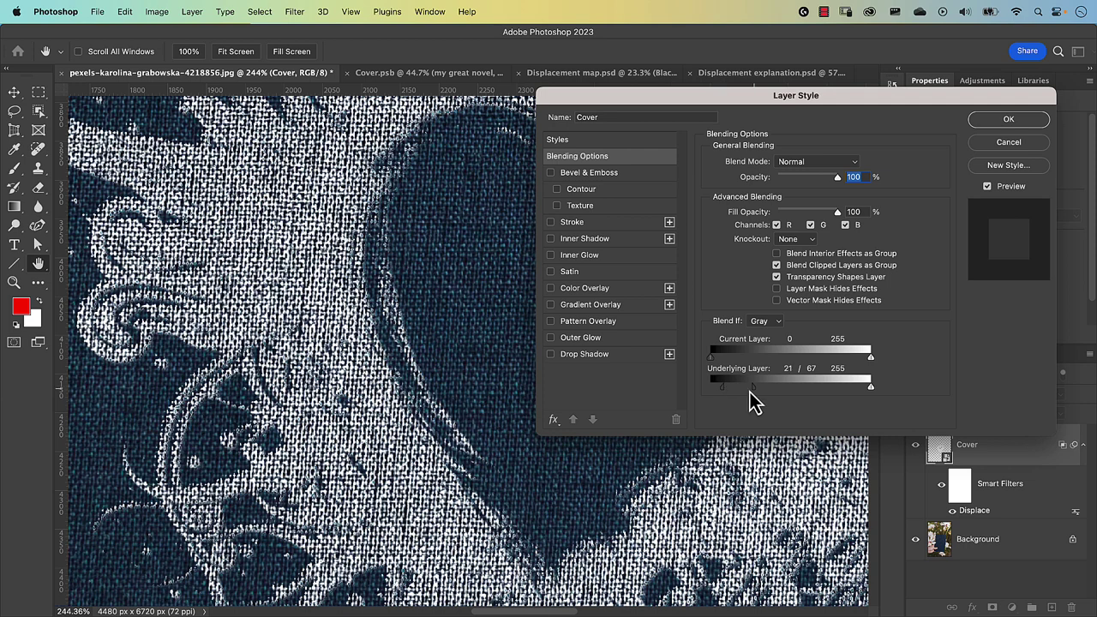
pyautogui.moveTo(750, 387); pyautogui.dragTo(745, 387)
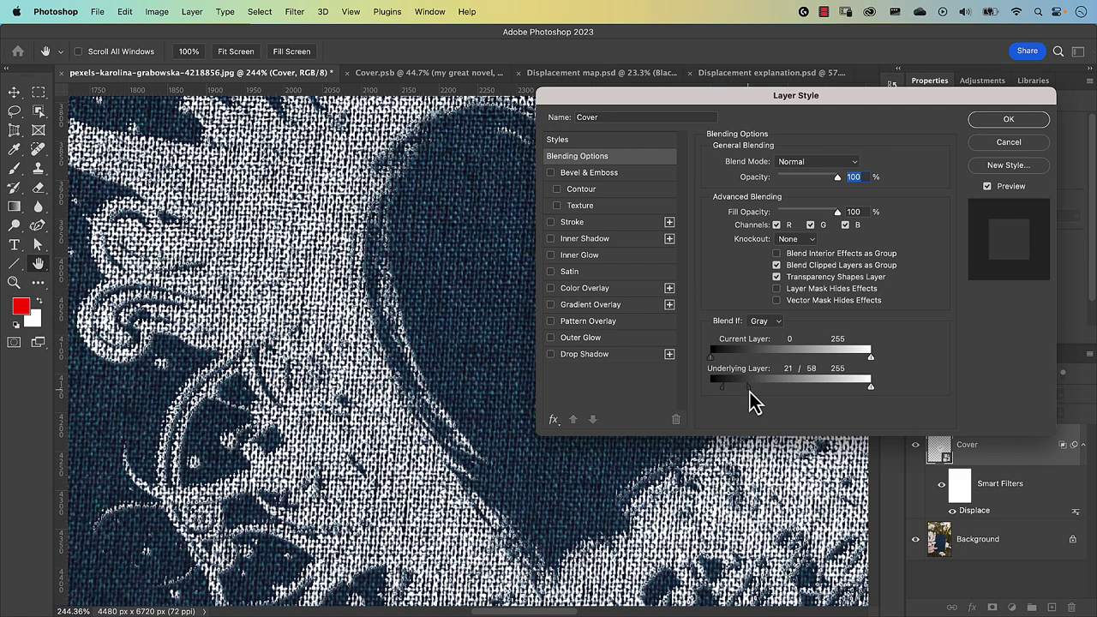
pyautogui.click(1002, 120)
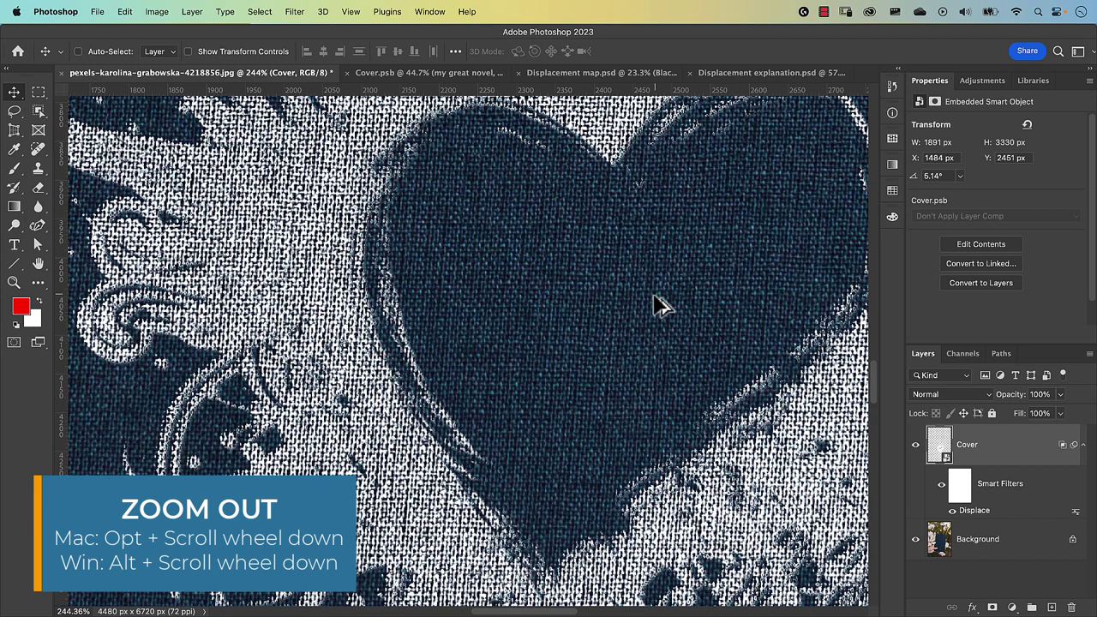
pyautogui.keyDown('alt'); pyautogui.scroll(-3, 658, 306); pyautogui.keyUp('alt')
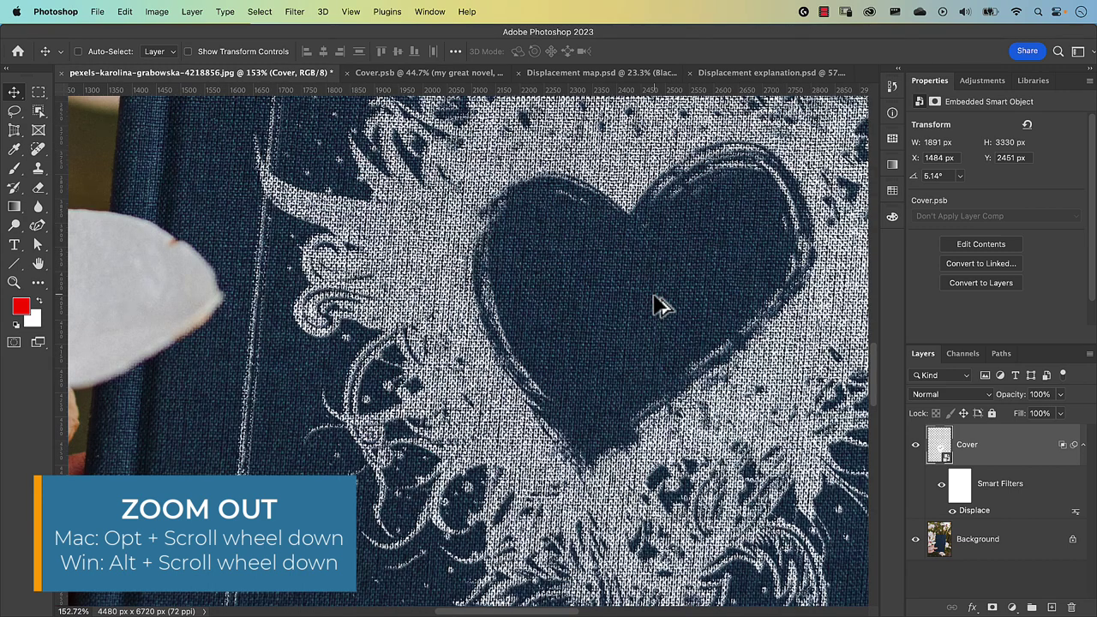
pyautogui.keyDown('alt'); pyautogui.scroll(-2, 656, 300); pyautogui.keyUp('alt')
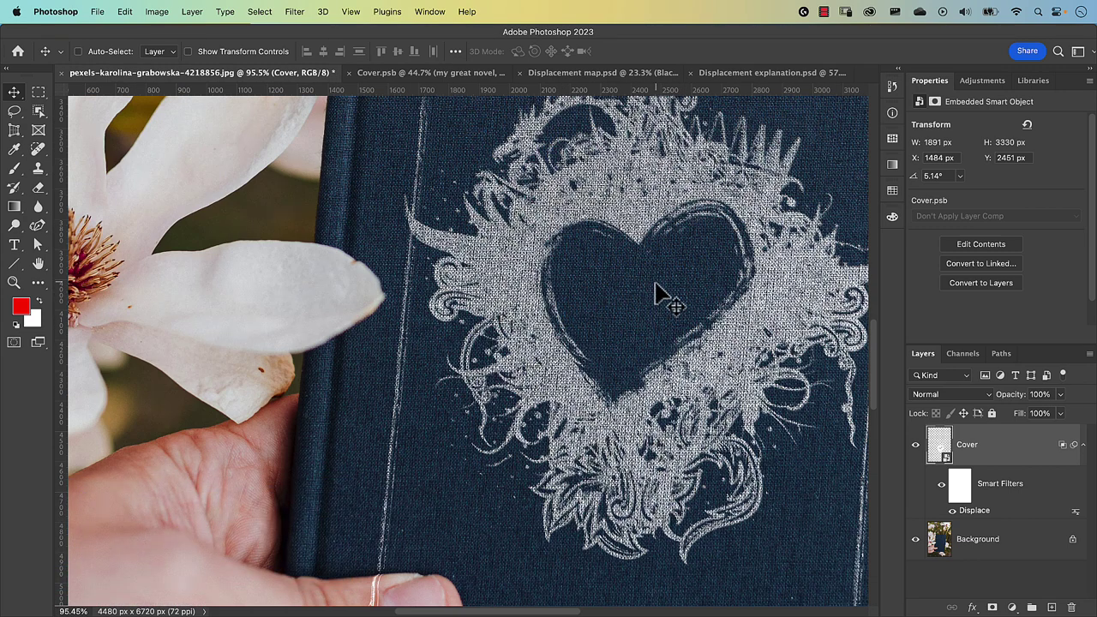
pyautogui.press('space')
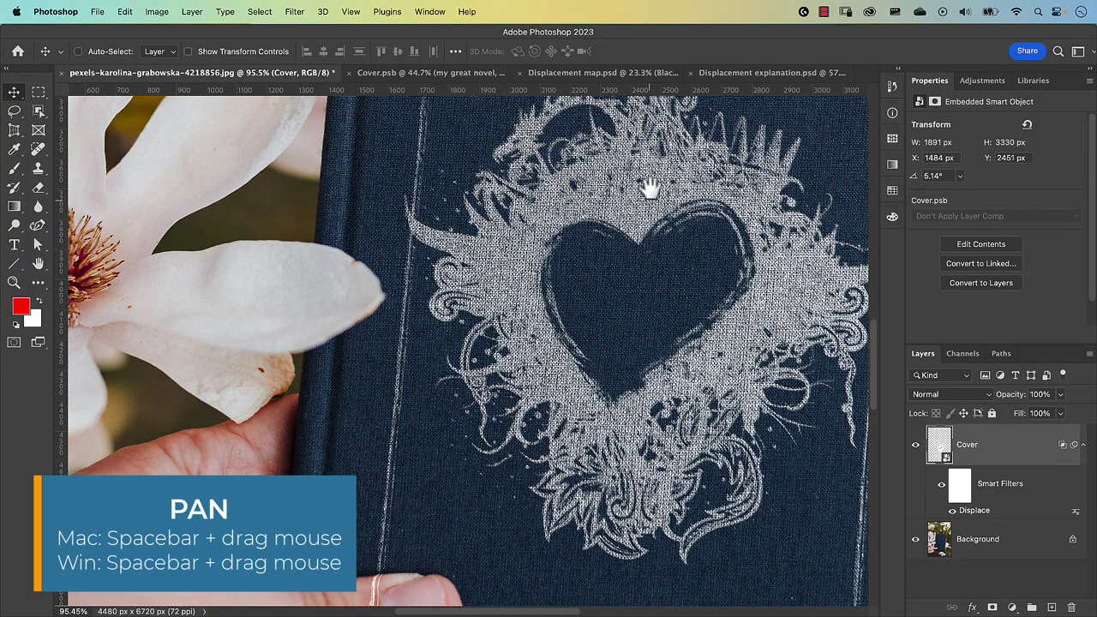
pyautogui.moveTo(632, 276); pyautogui.dragTo(542, 463)
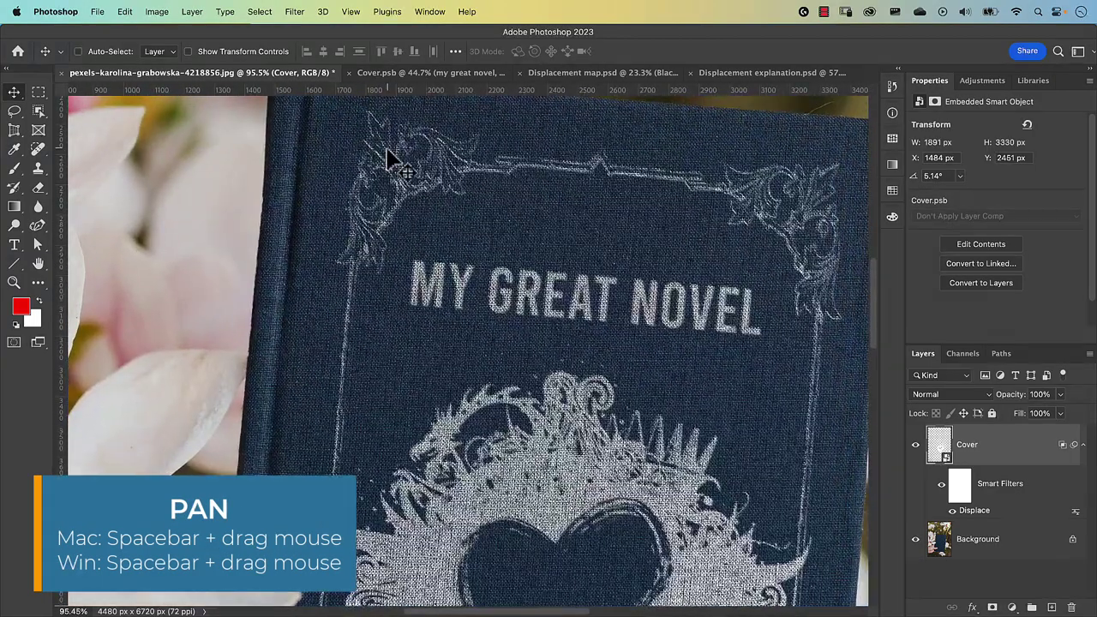
pyautogui.keyDown('alt'); pyautogui.scroll(2, 390, 158); pyautogui.keyUp('alt')
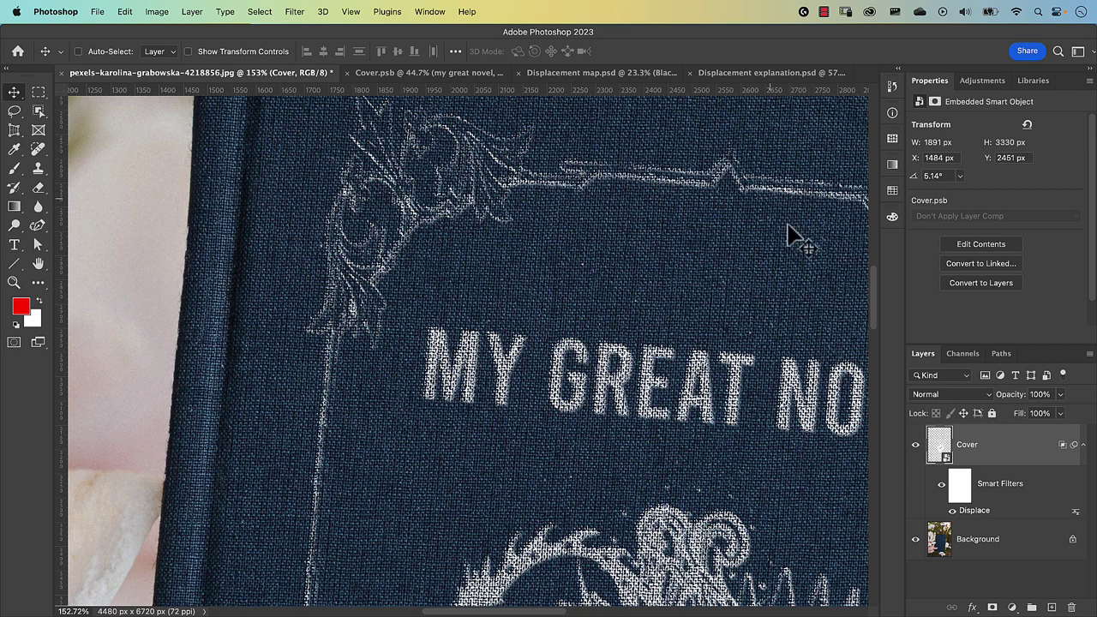
pyautogui.click(941, 485)
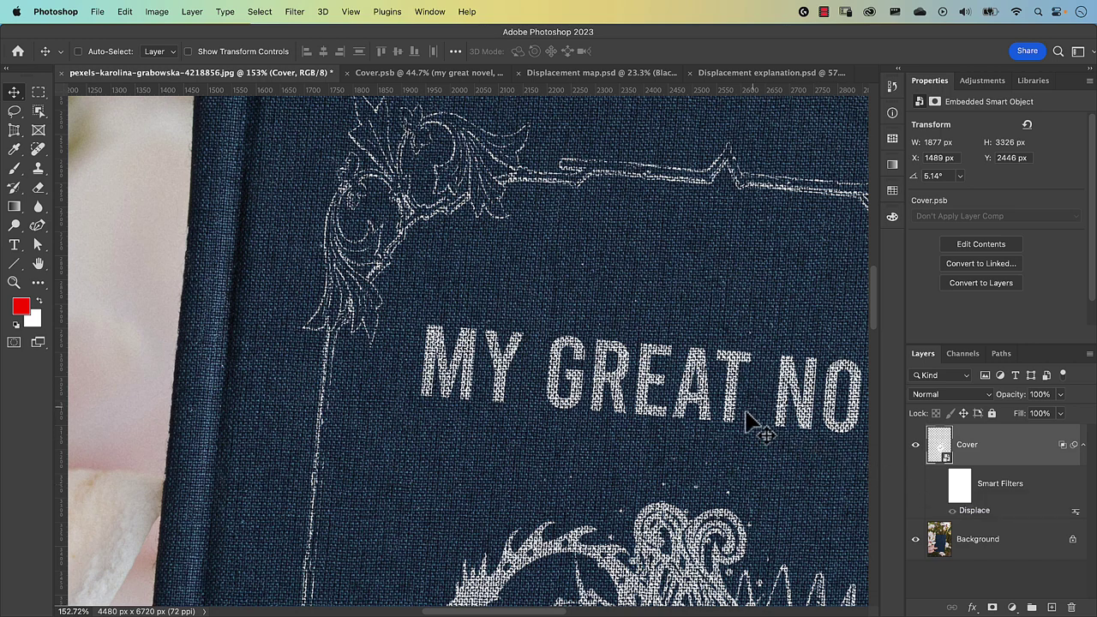
pyautogui.scroll(3, 737, 420)
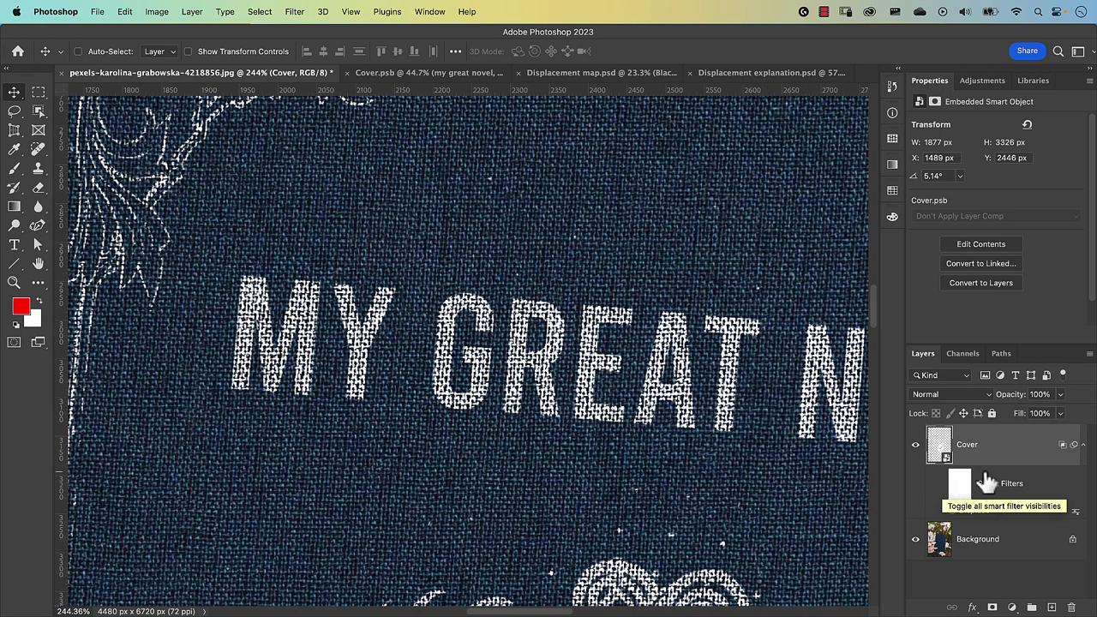
pyautogui.doubleClick(1037, 461)
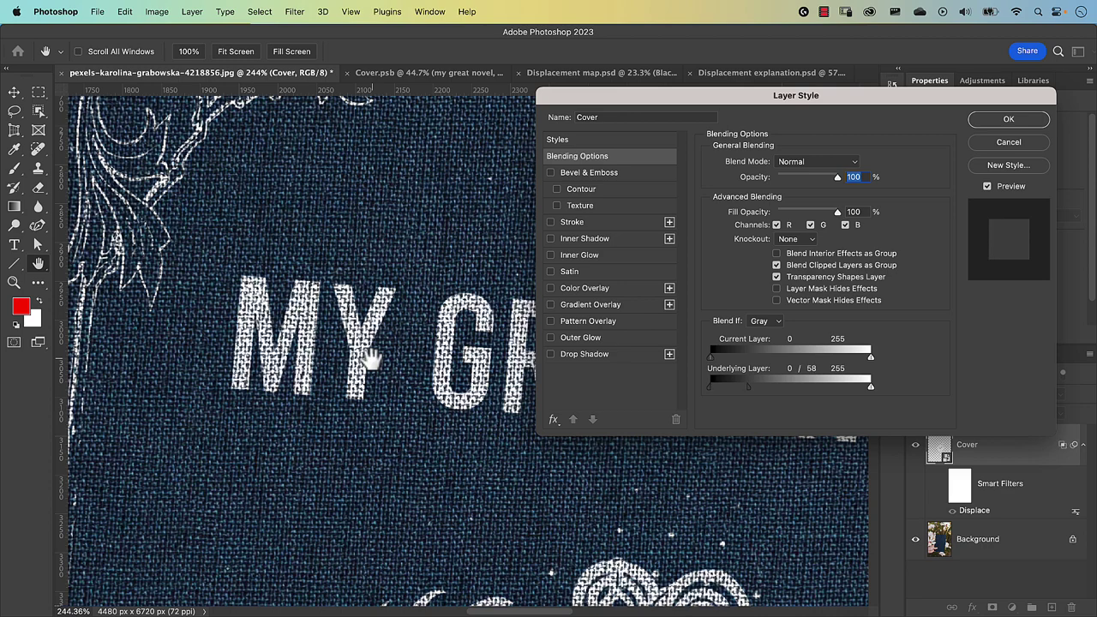
pyautogui.click(989, 144)
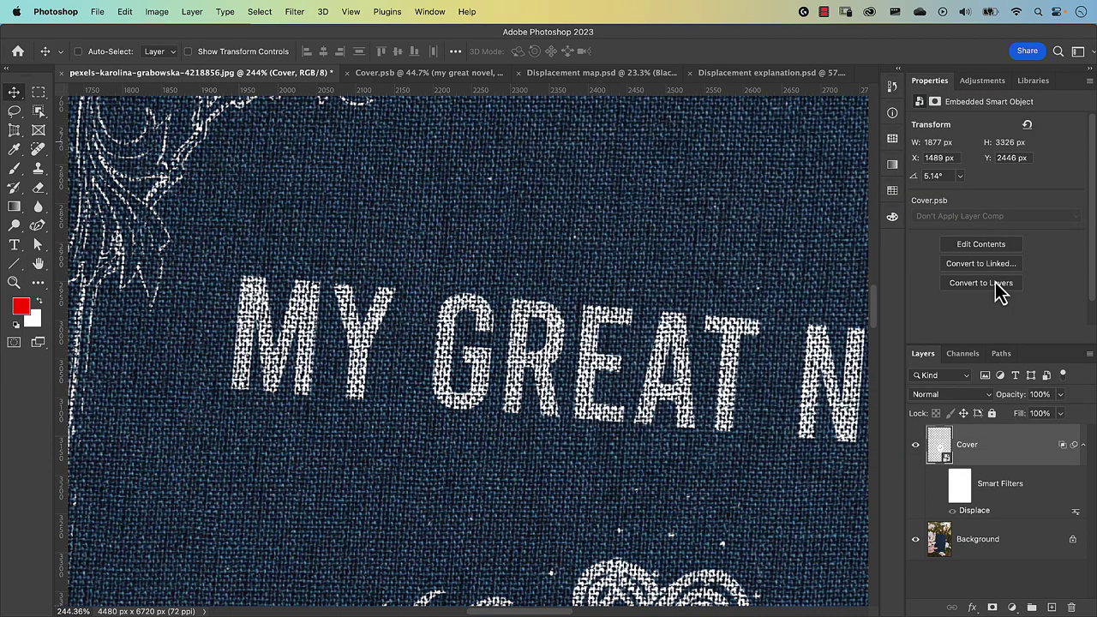
pyautogui.click(942, 485)
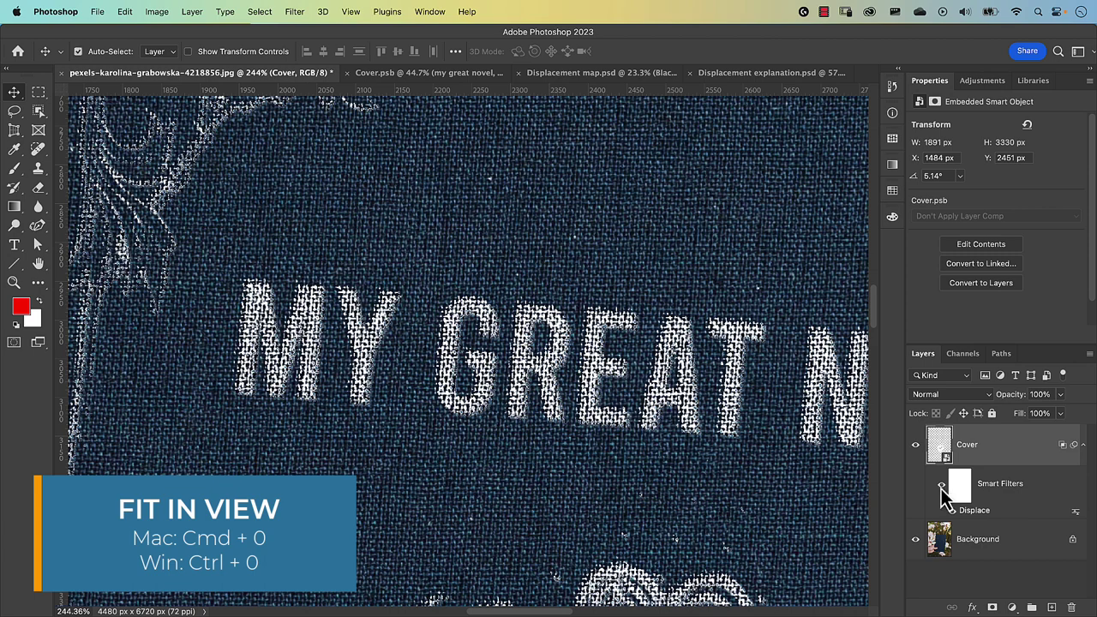
pyautogui.press('super+0')
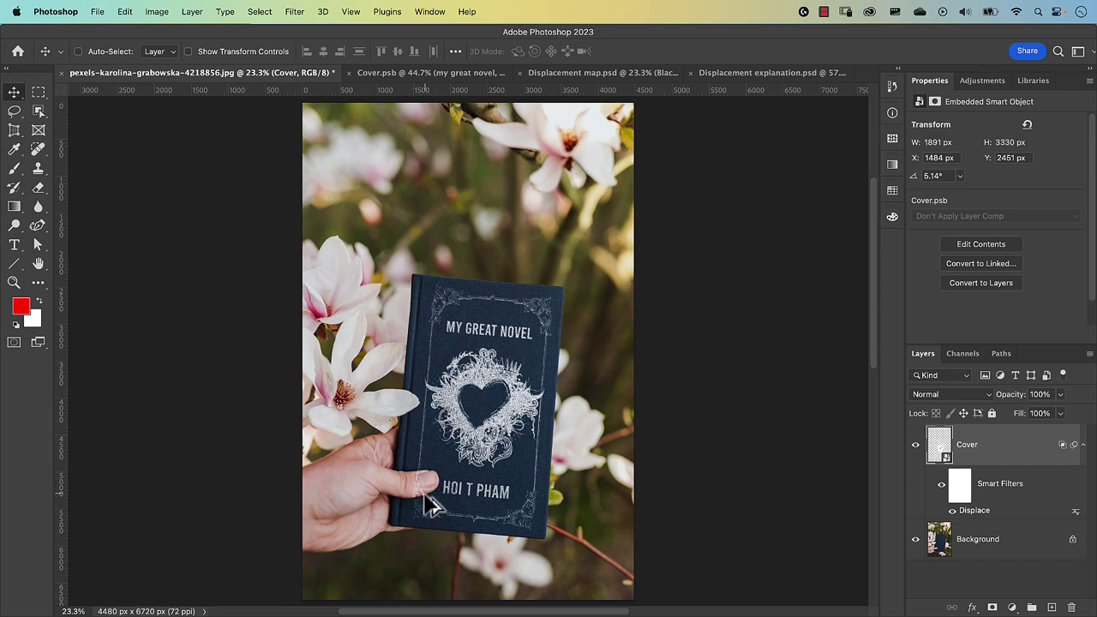
pyautogui.scroll(6, 429, 509)
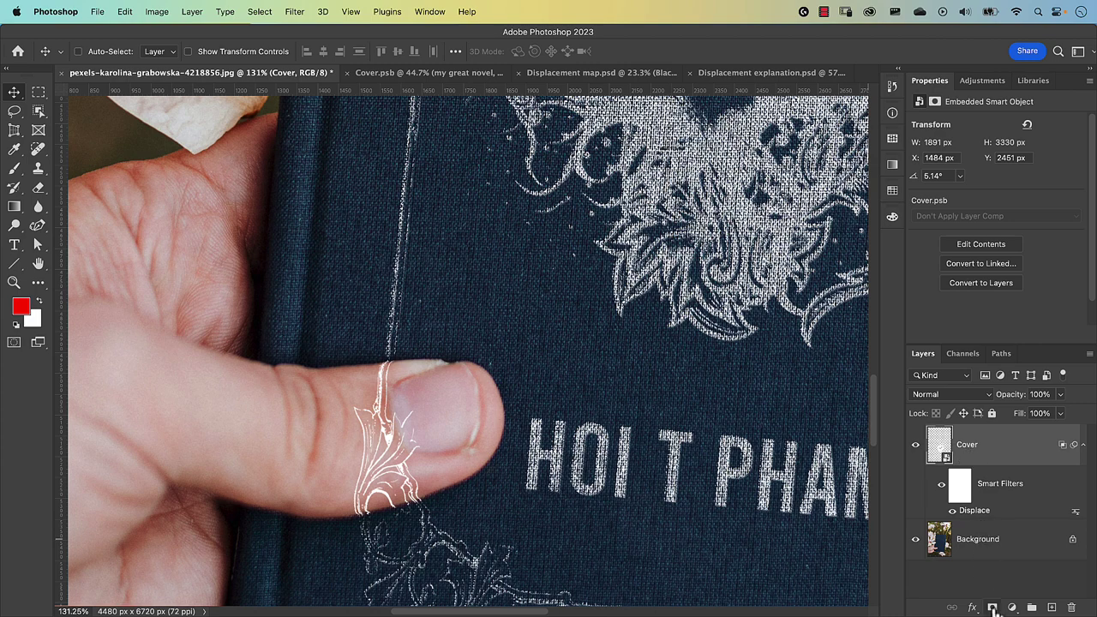
# Add a layer mask to Cover and pick the Brush tool with black as foreground.
pyautogui.click(992, 607)
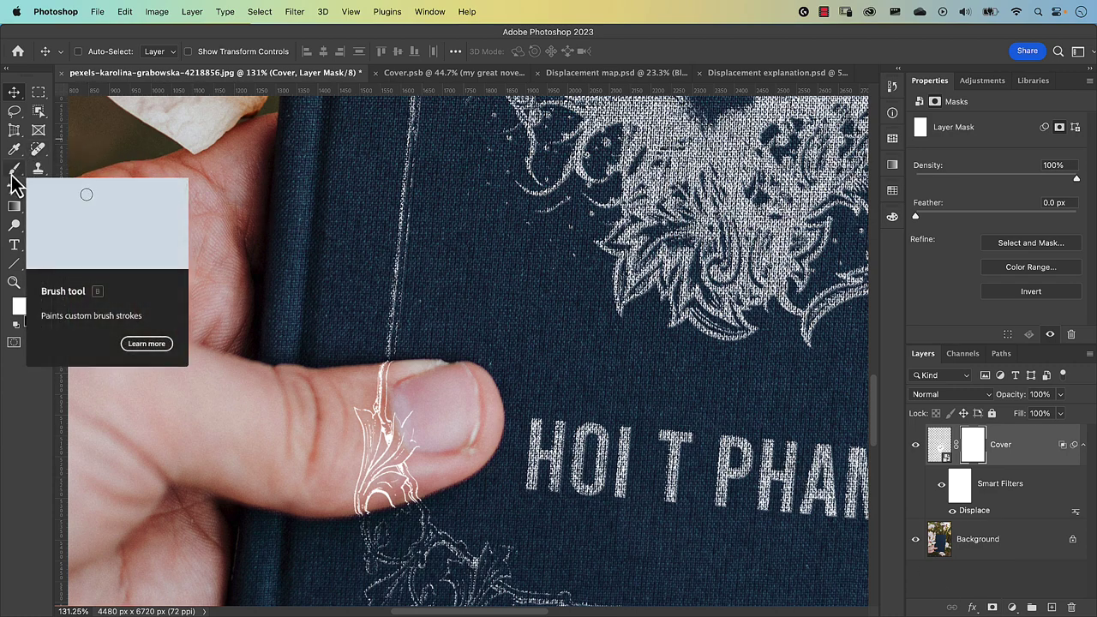
pyautogui.click(12, 175)
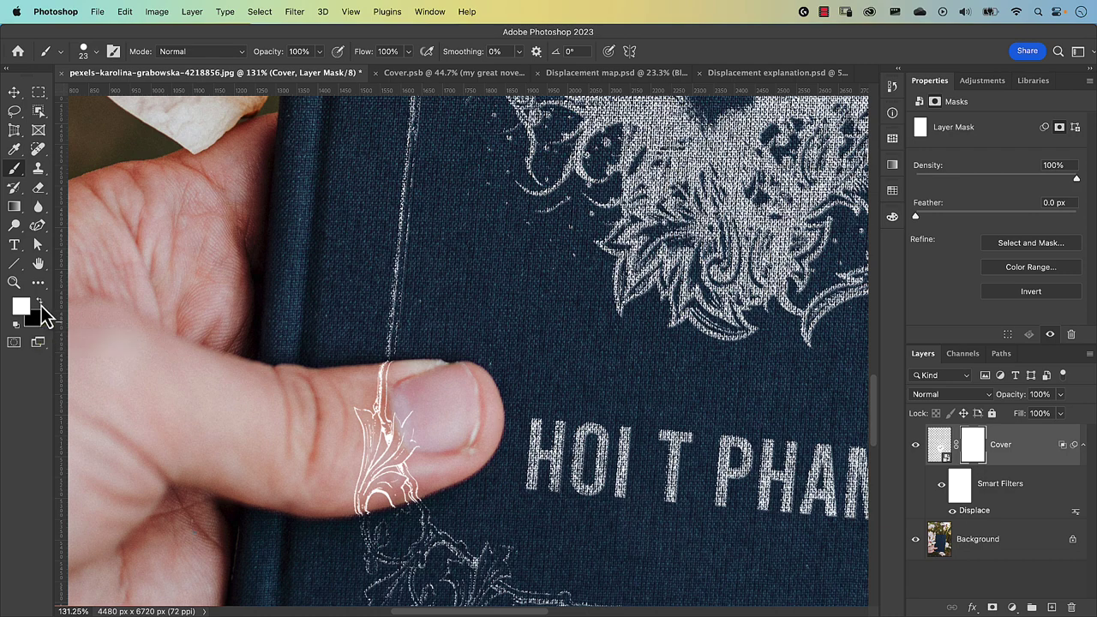
pyautogui.click(41, 306)
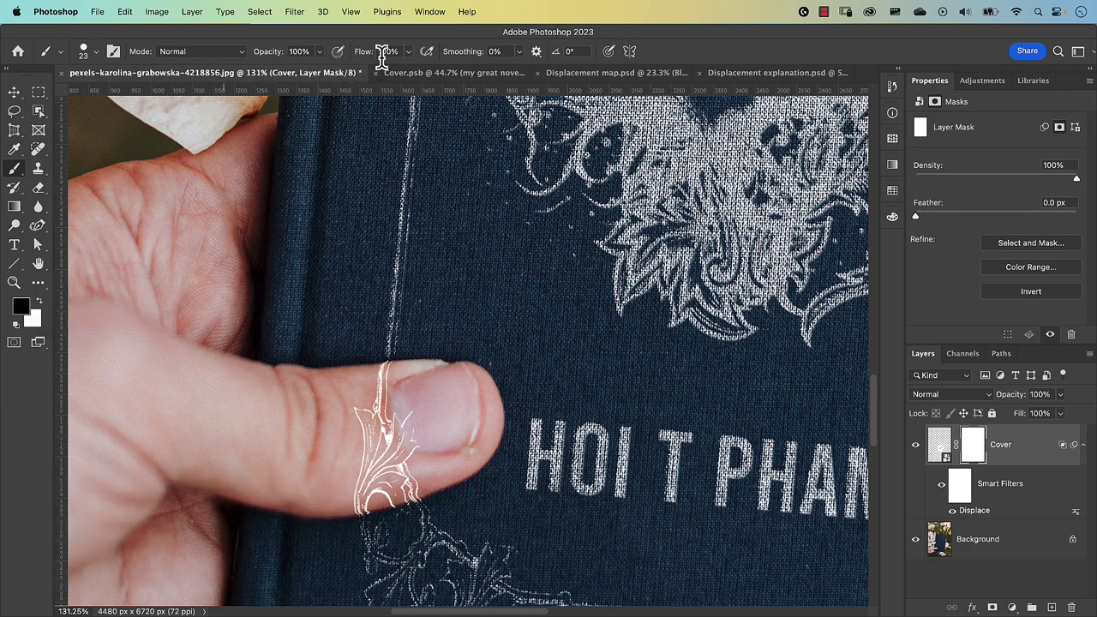
# Set a 36 px brush at 100% hardness and paint the cover off the thumb.
pyautogui.click(99, 54)
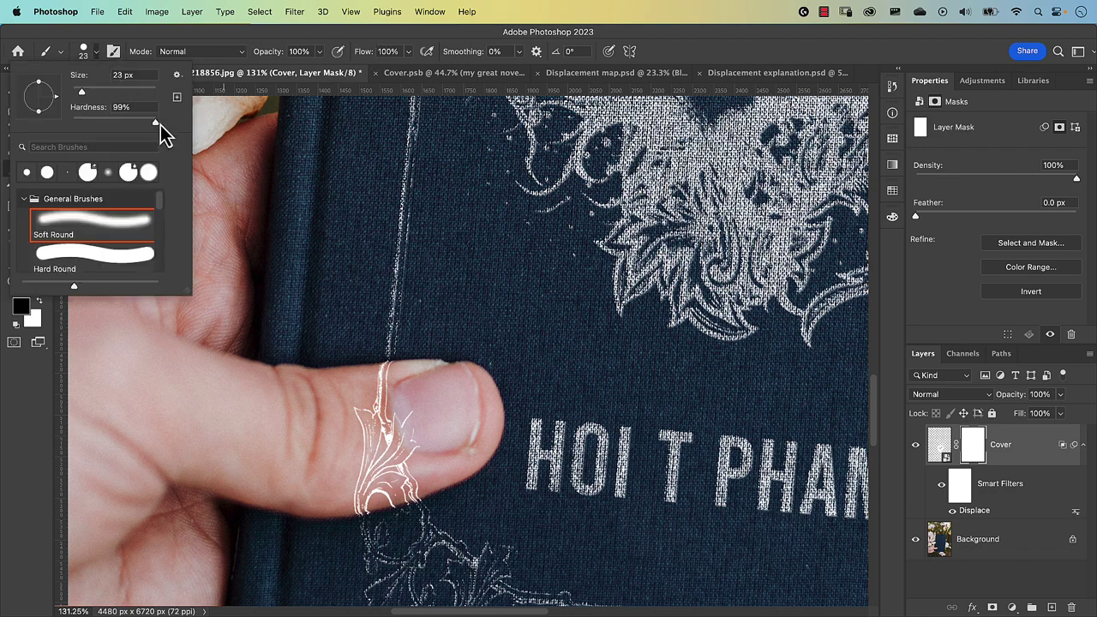
pyautogui.click(160, 125)
pyautogui.click(82, 91)
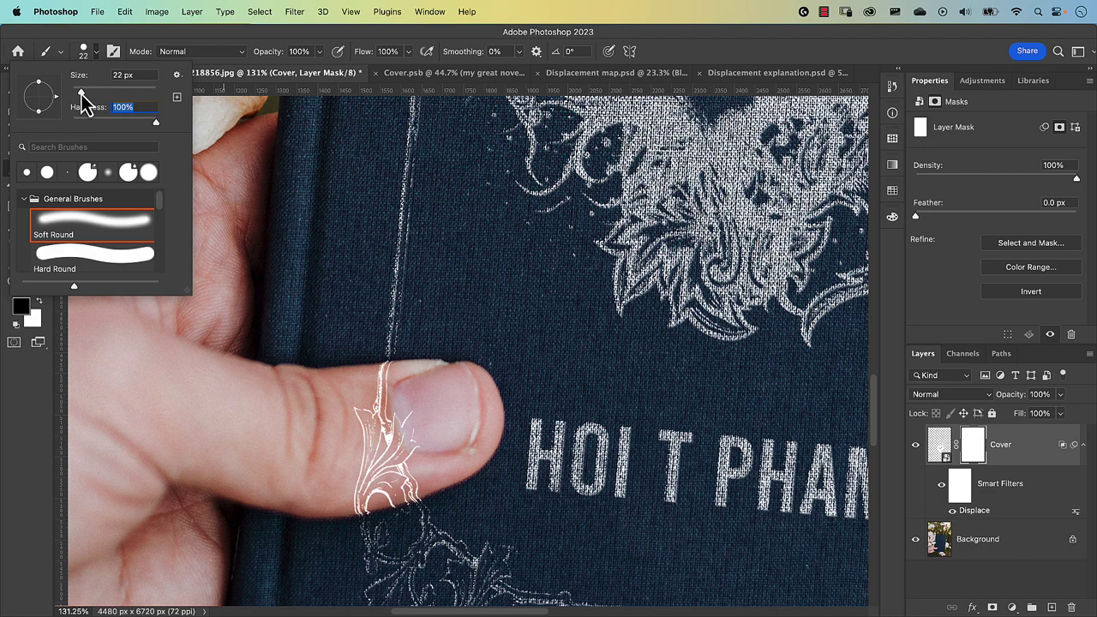
pyautogui.moveTo(82, 99); pyautogui.dragTo(80, 98)
pyautogui.click(81, 93)
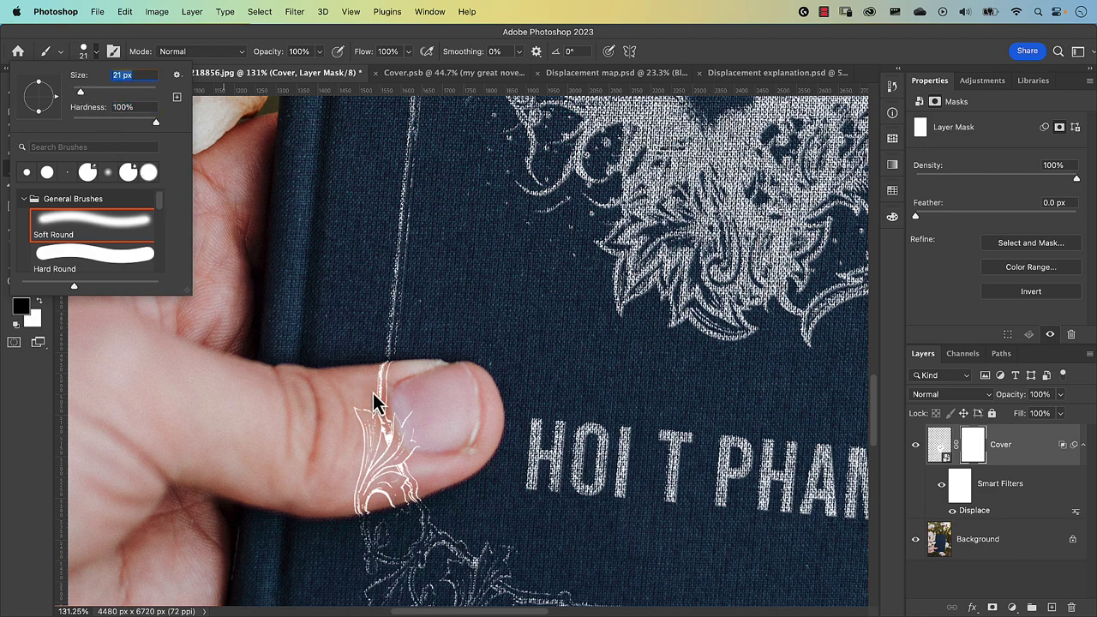
pyautogui.click(84, 93)
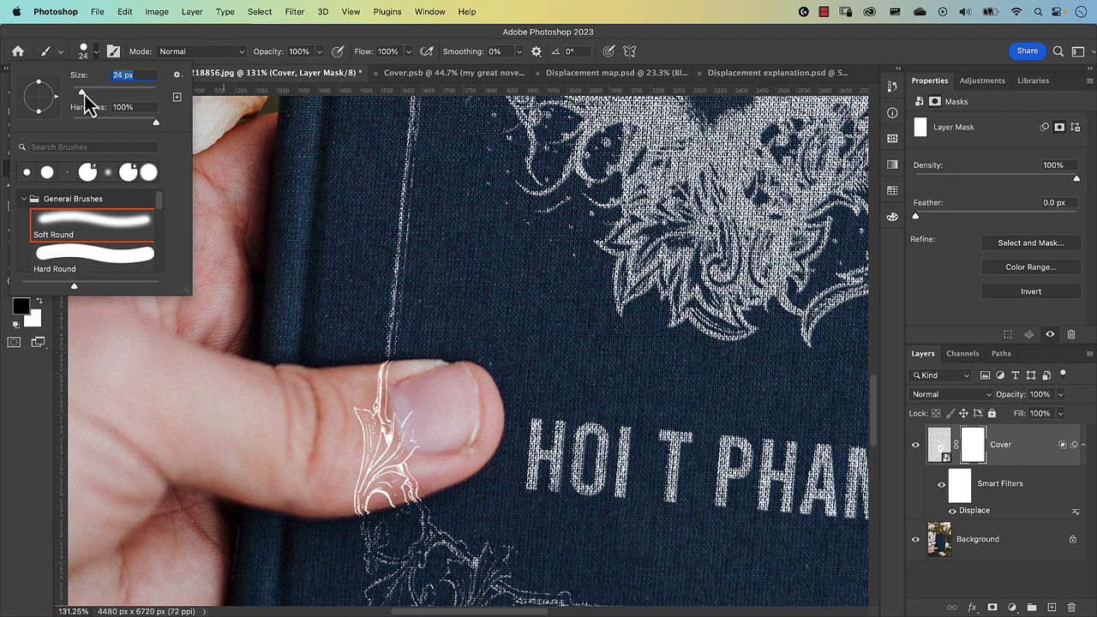
pyautogui.moveTo(84, 92); pyautogui.dragTo(87, 93)
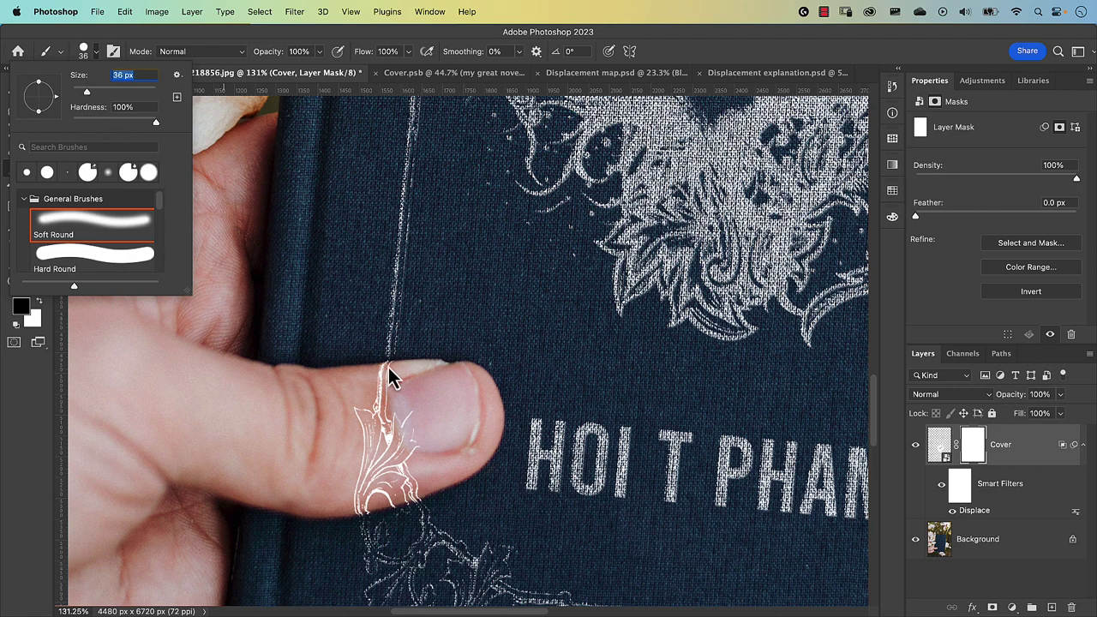
pyautogui.press('Return')
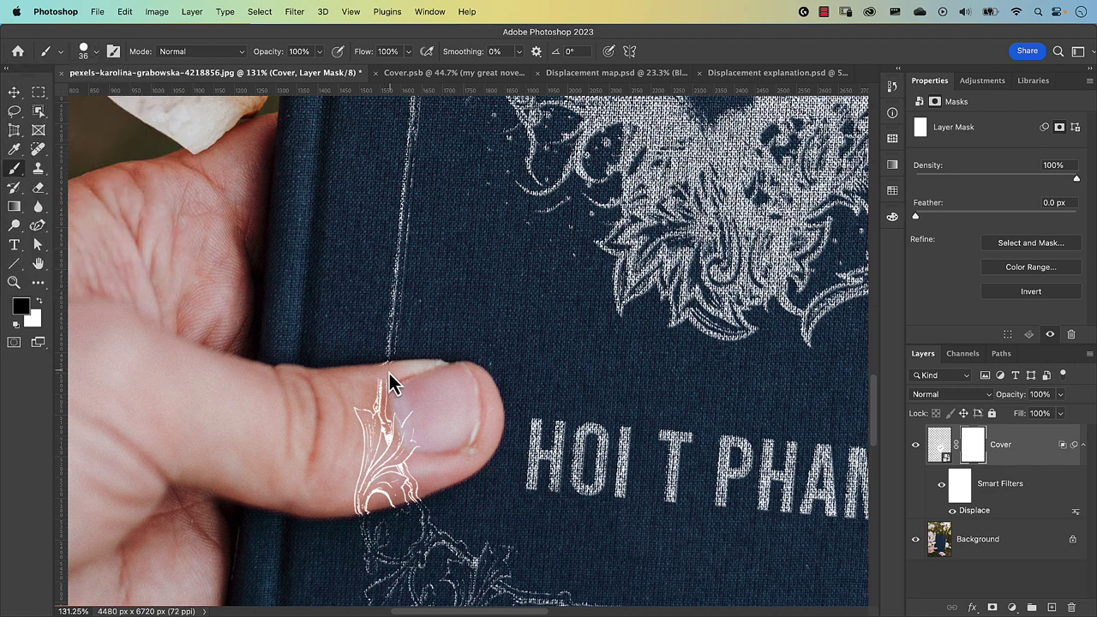
pyautogui.moveTo(386, 377)
pyautogui.mouseDown()
pyautogui.moveTo(360, 420)
pyautogui.moveTo(417, 428)
pyautogui.moveTo(352, 450)
pyautogui.moveTo(424, 450)
pyautogui.mouseUp()
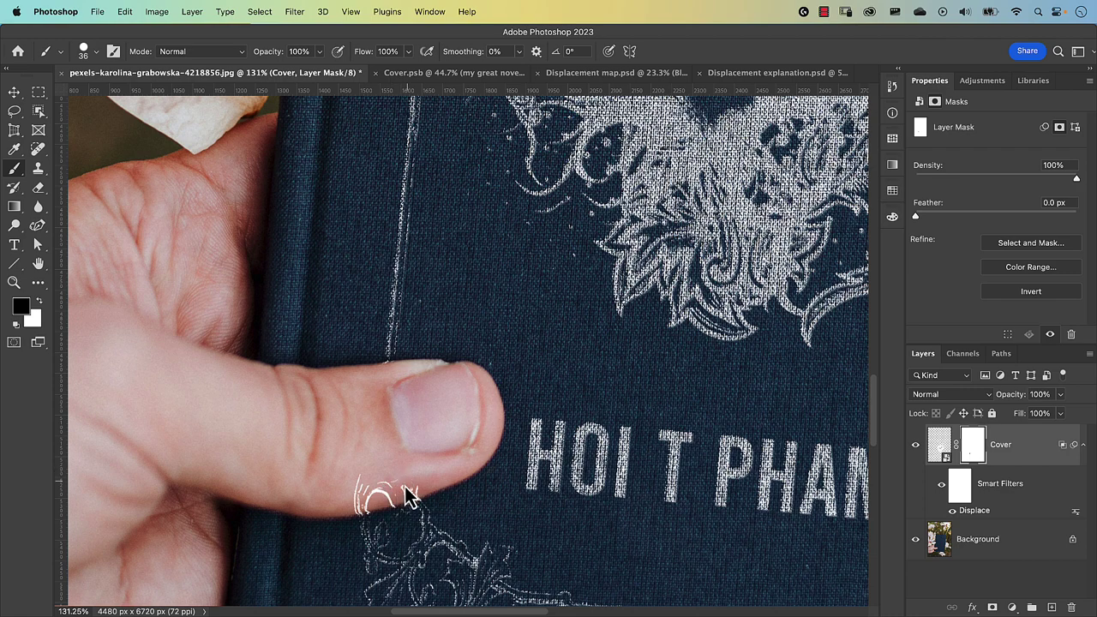
pyautogui.moveTo(417, 489)
pyautogui.mouseDown()
pyautogui.moveTo(365, 476)
pyautogui.moveTo(360, 502)
pyautogui.mouseUp()
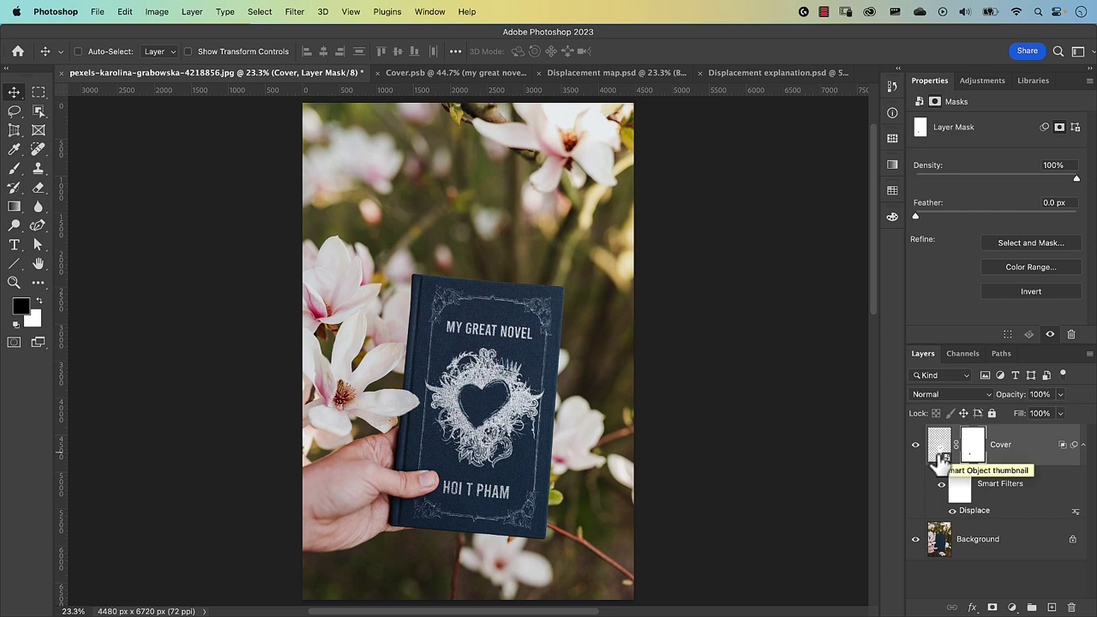
# Open the Cover smart object and show its black Background layer.
pyautogui.moveTo(943, 458); pyautogui.dragTo(915, 463)
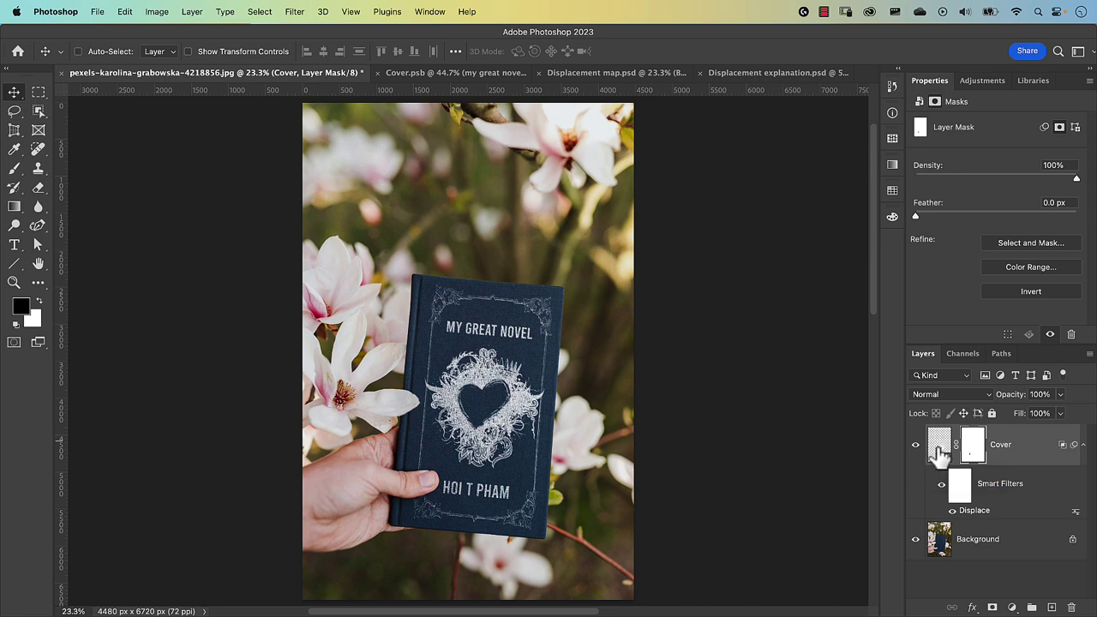
pyautogui.doubleClick(939, 445)
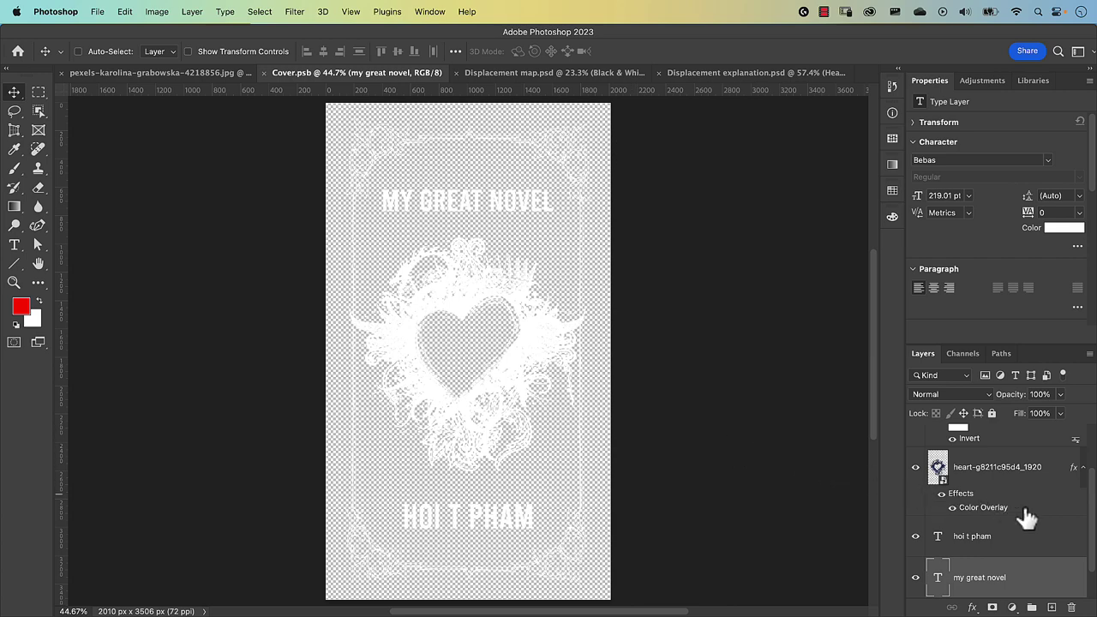
pyautogui.scroll(-1, 1092, 535)
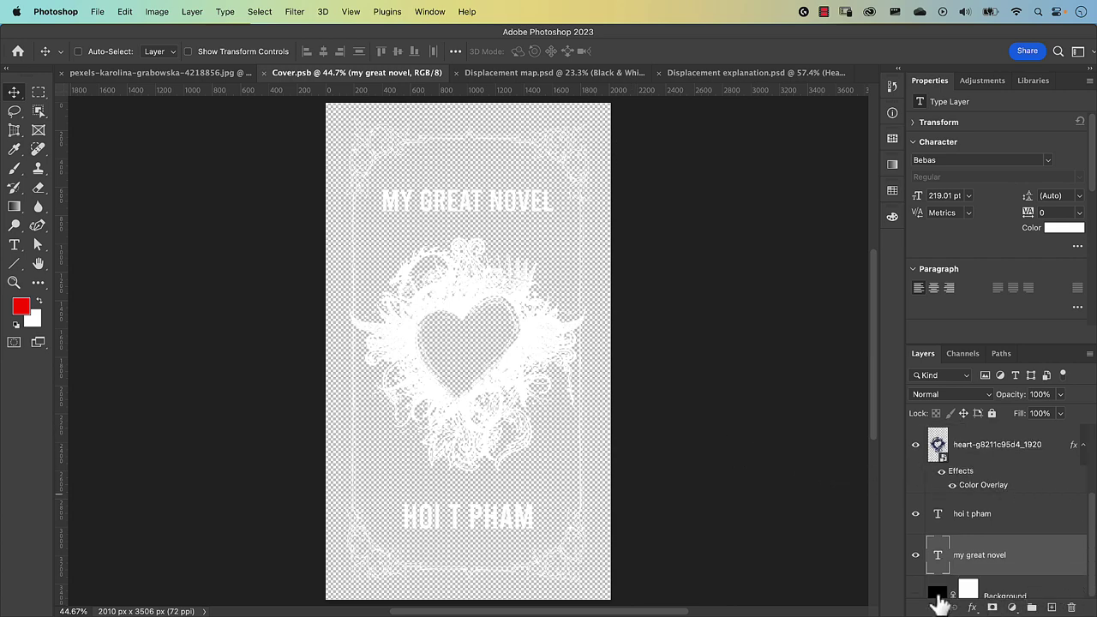
pyautogui.click(916, 597)
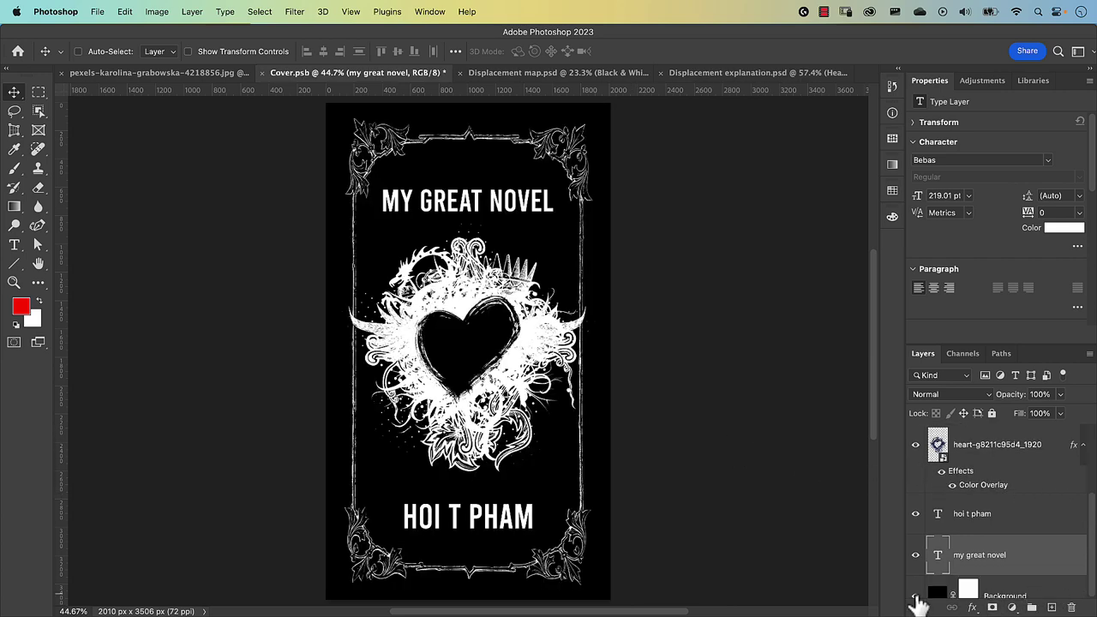
# Change the title from MY GREAT NOVEL to MY BESTEST NOVEL.
pyautogui.doubleClick(481, 200)
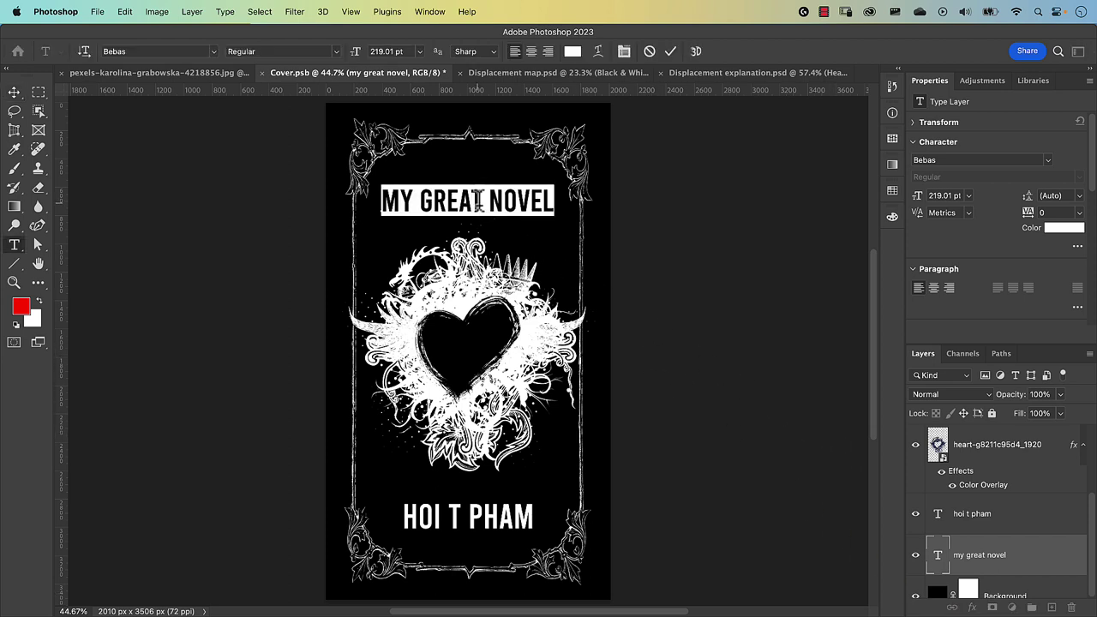
pyautogui.press('BackSpace')
pyautogui.press('BackSpace')
pyautogui.press('BackSpace')
pyautogui.press('BackSpace')
pyautogui.press('BackSpace')
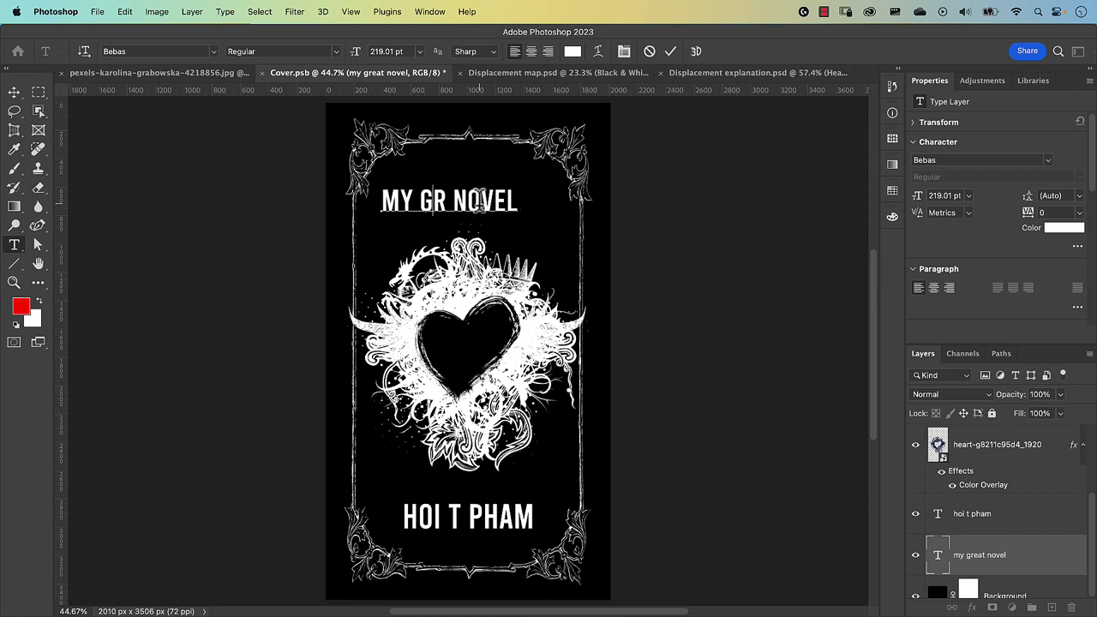
pyautogui.write('BESTEST')
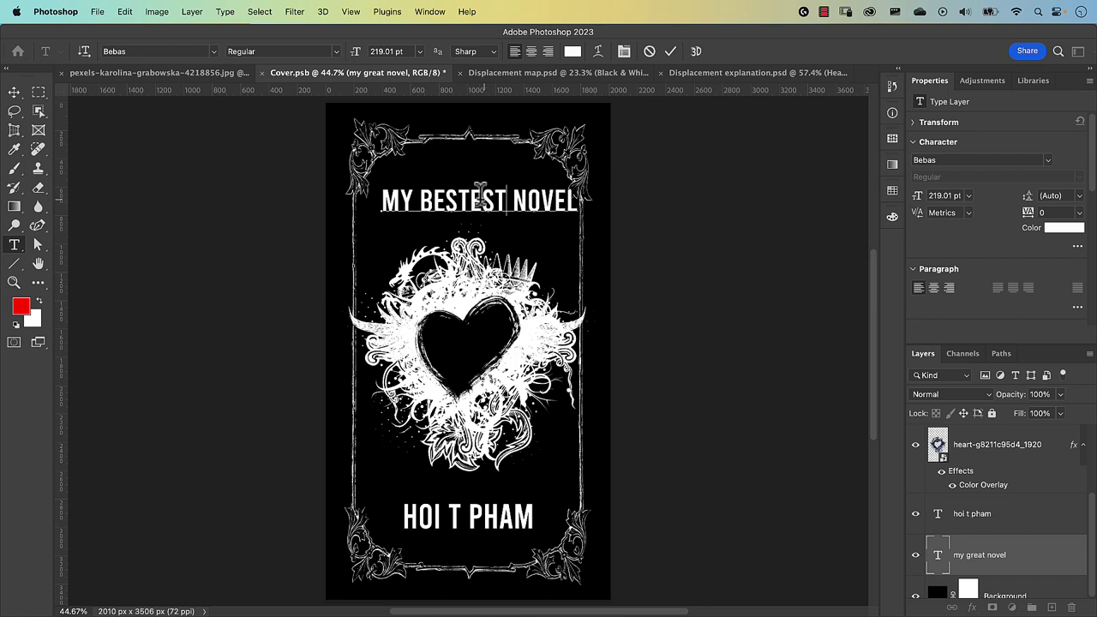
pyautogui.click(671, 53)
pyautogui.press('v')
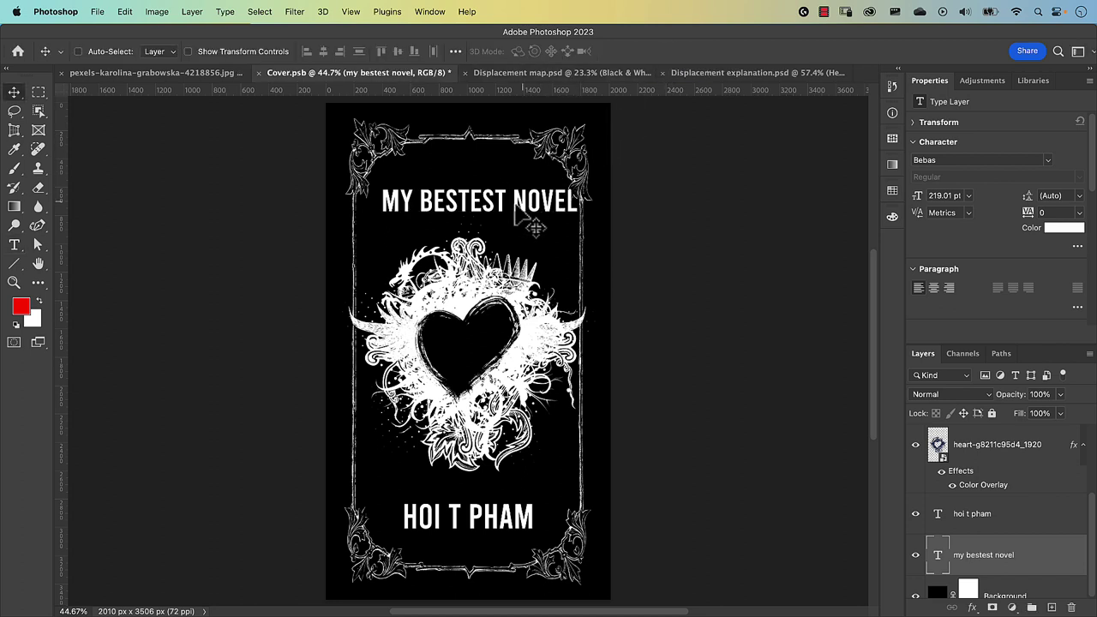
# Recentre the new title, hide the black Background, and save Cover.psb.
pyautogui.moveTo(516, 216); pyautogui.dragTo(505, 221)
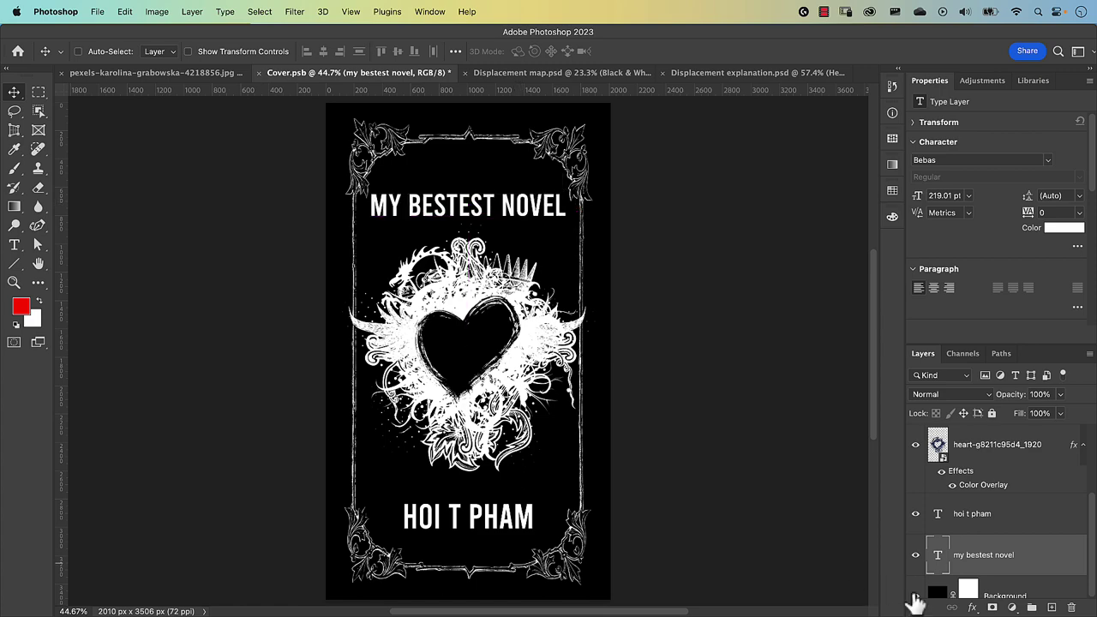
pyautogui.click(915, 596)
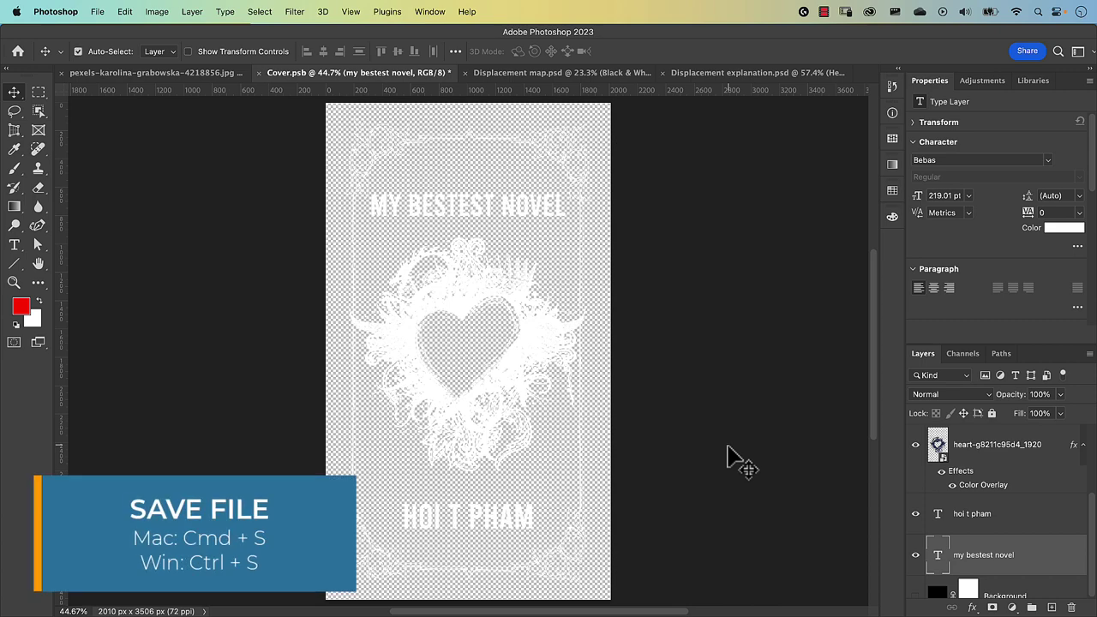
pyautogui.press('super+s')
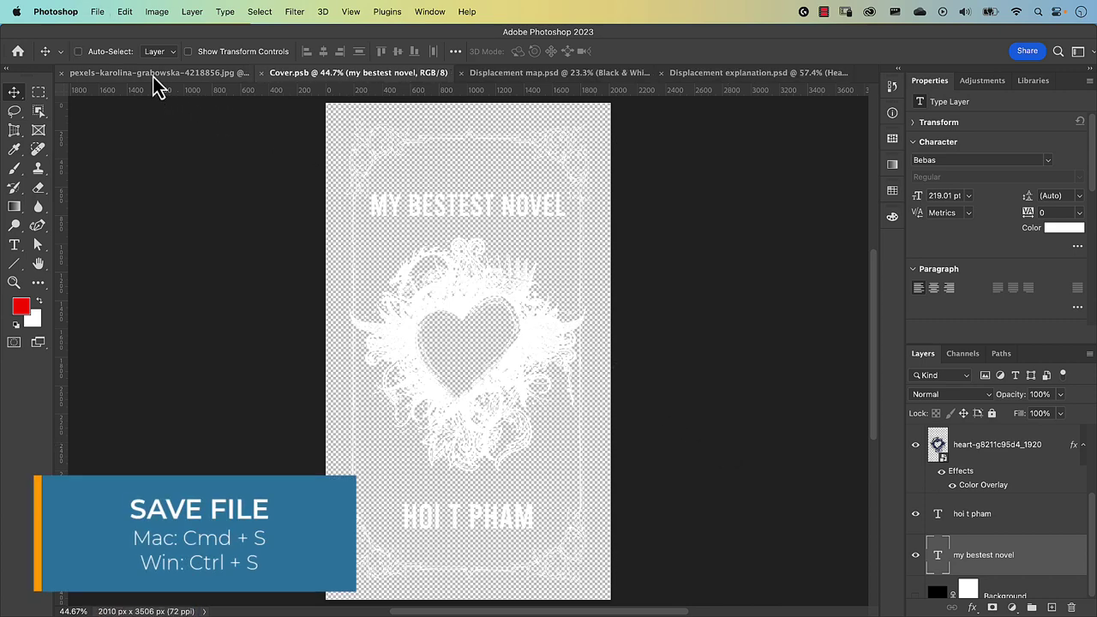
# Hide the Cover layer on the mockup, check Cover.psb's black background, and return to the photo.
pyautogui.click(154, 73)
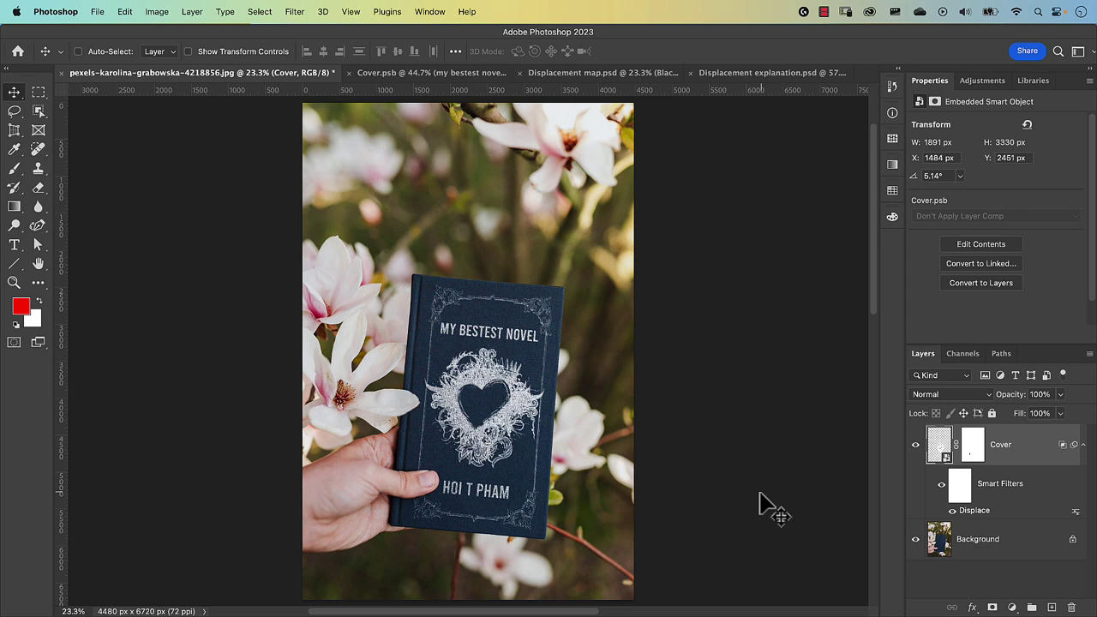
pyautogui.click(915, 445)
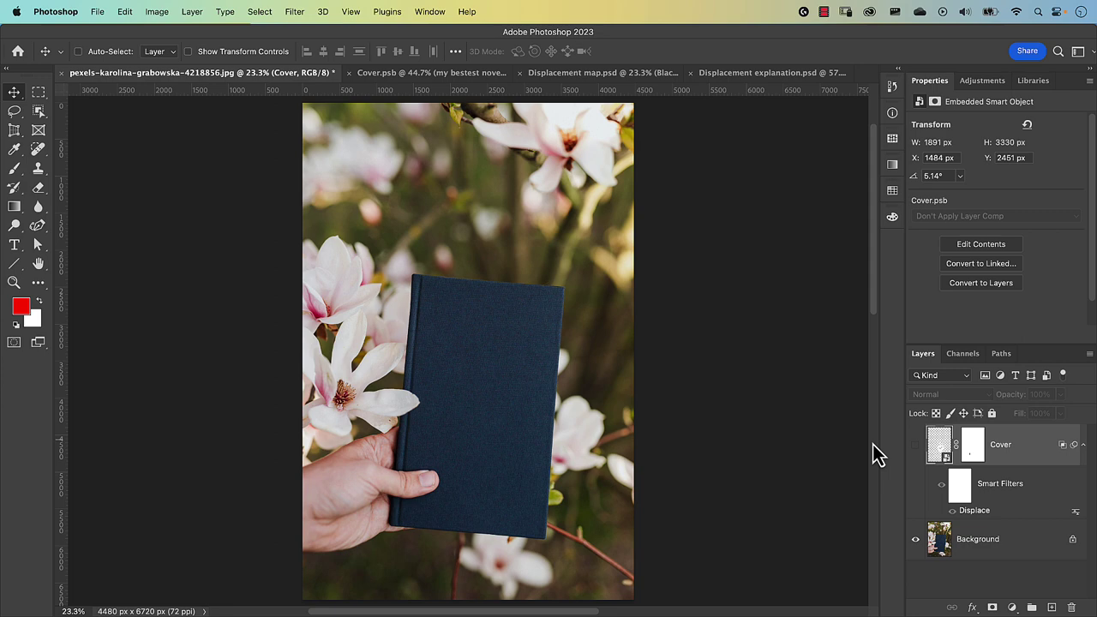
pyautogui.doubleClick(938, 447)
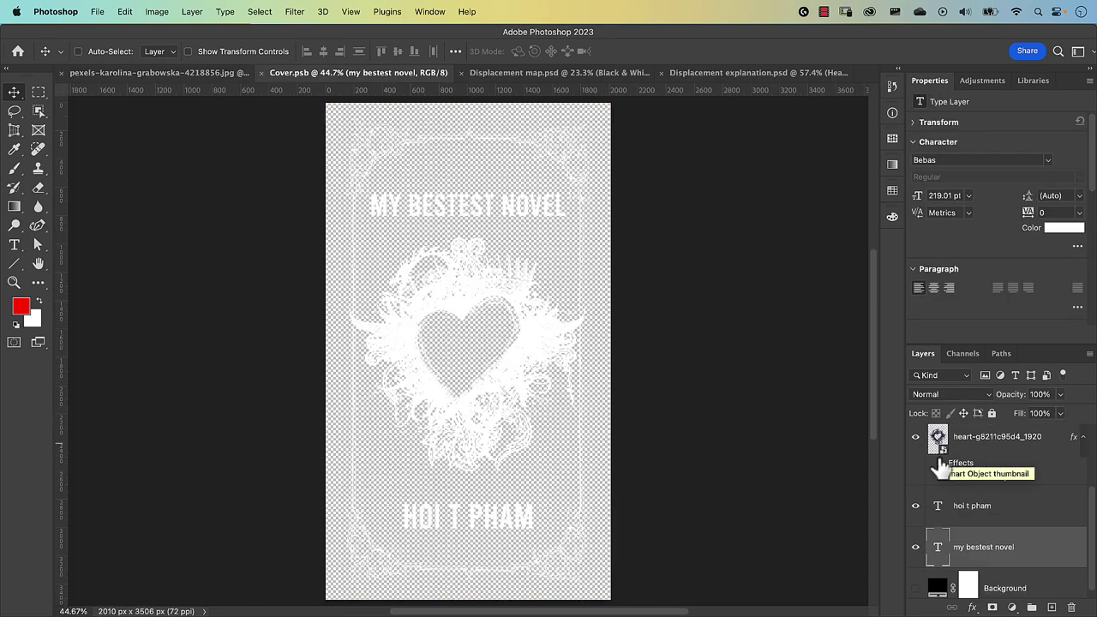
pyautogui.click(915, 577)
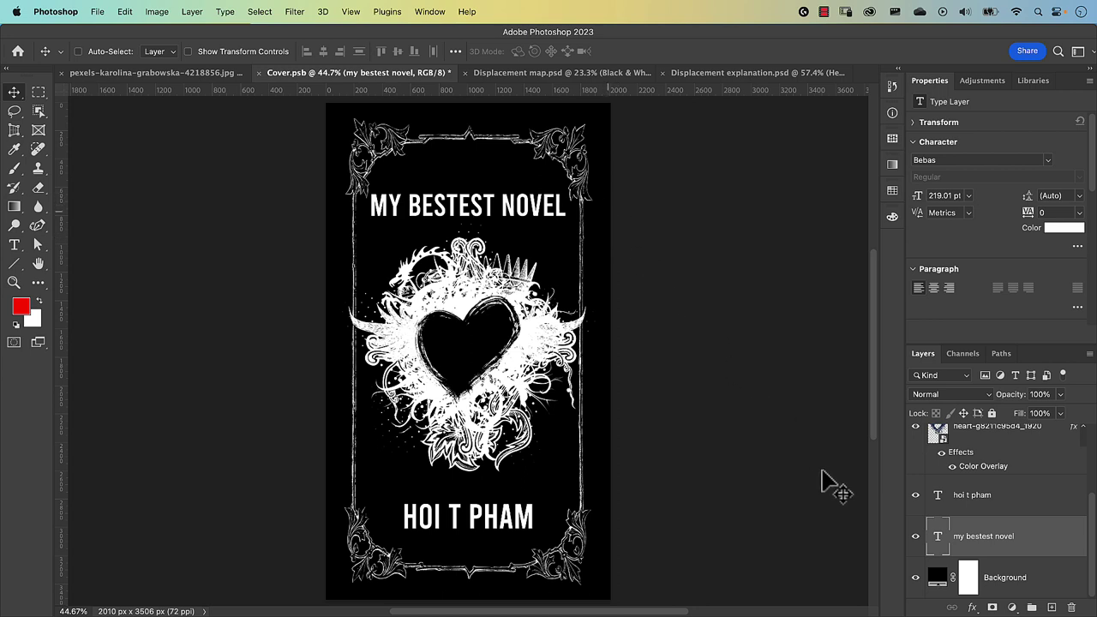
pyautogui.click(915, 577)
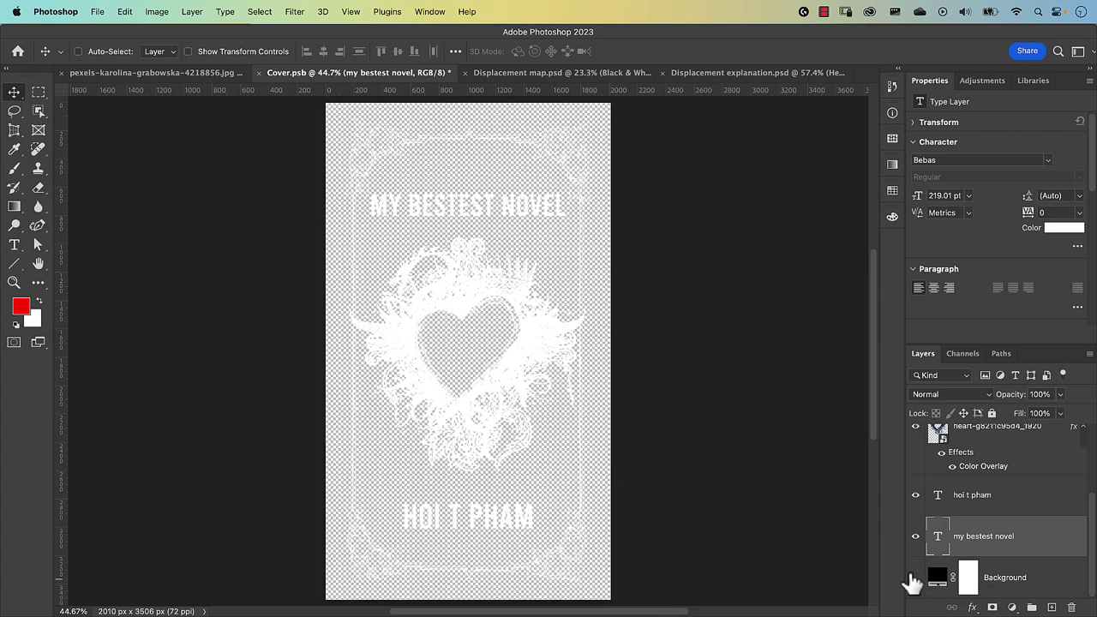
pyautogui.click(184, 74)
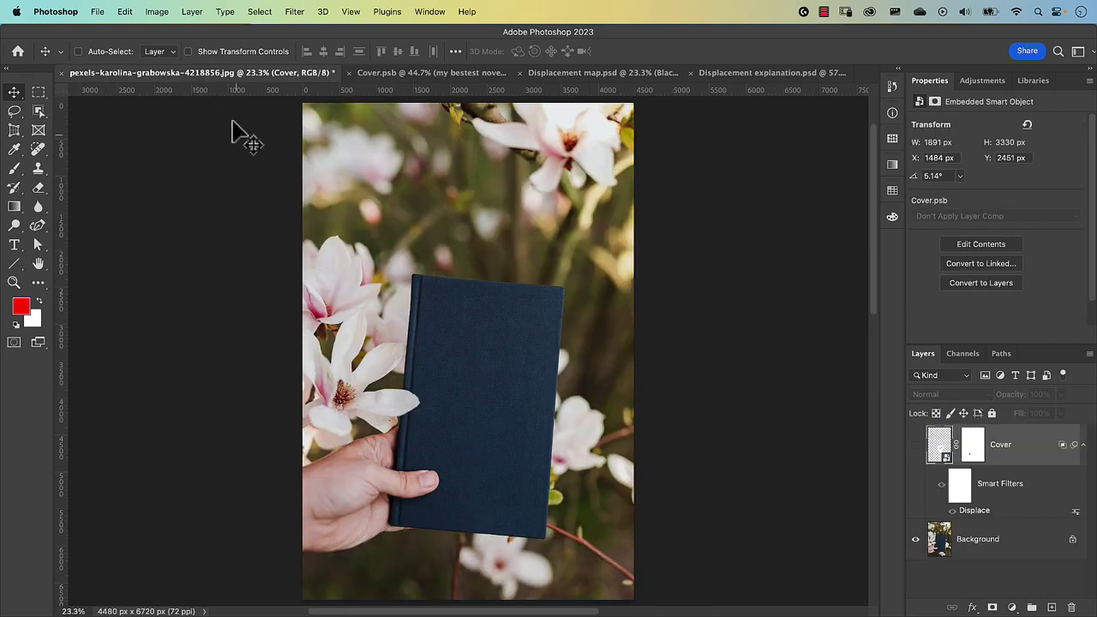
# Turn the Cover layer back on, zoom in on the heart ornament, then fit the image with Cmd+0.
pyautogui.click(915, 444)
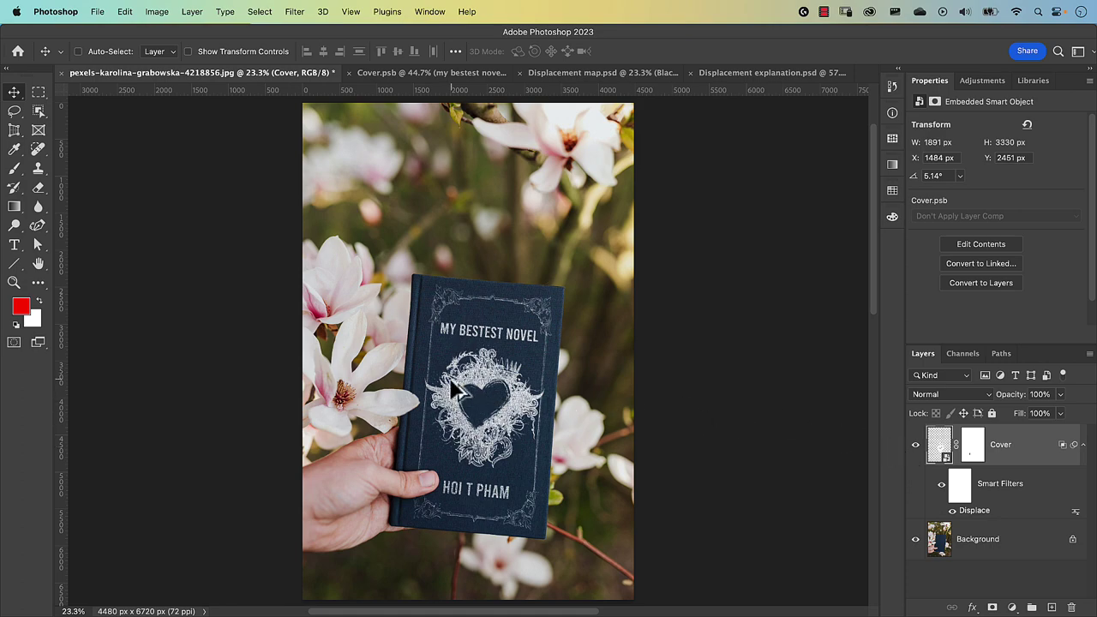
pyautogui.scroll(5, 463, 397)
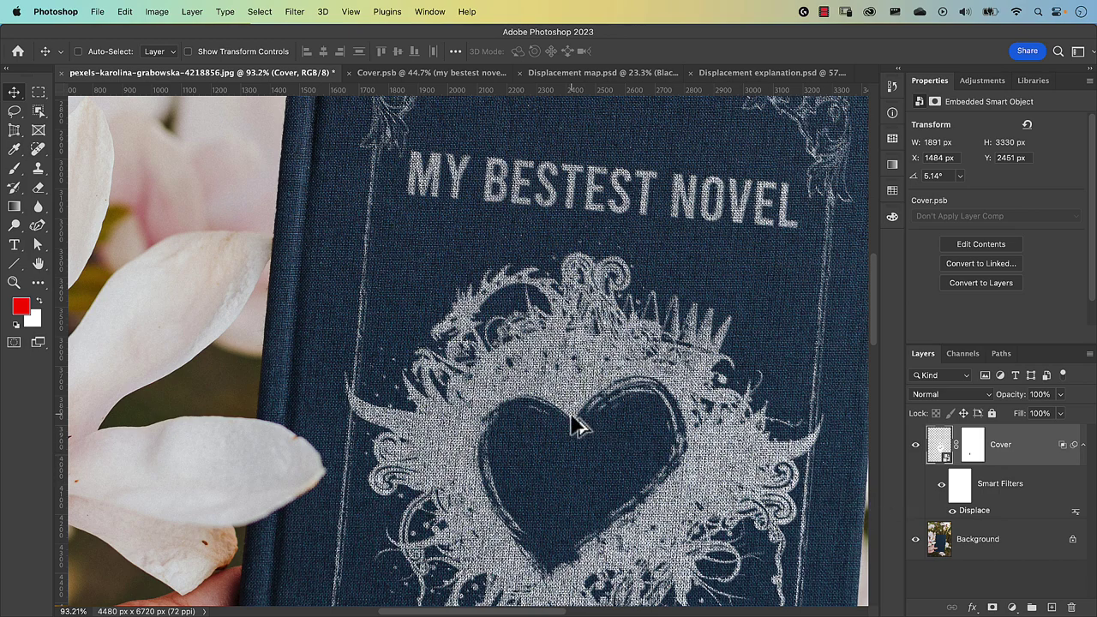
pyautogui.scroll(5, 570, 421)
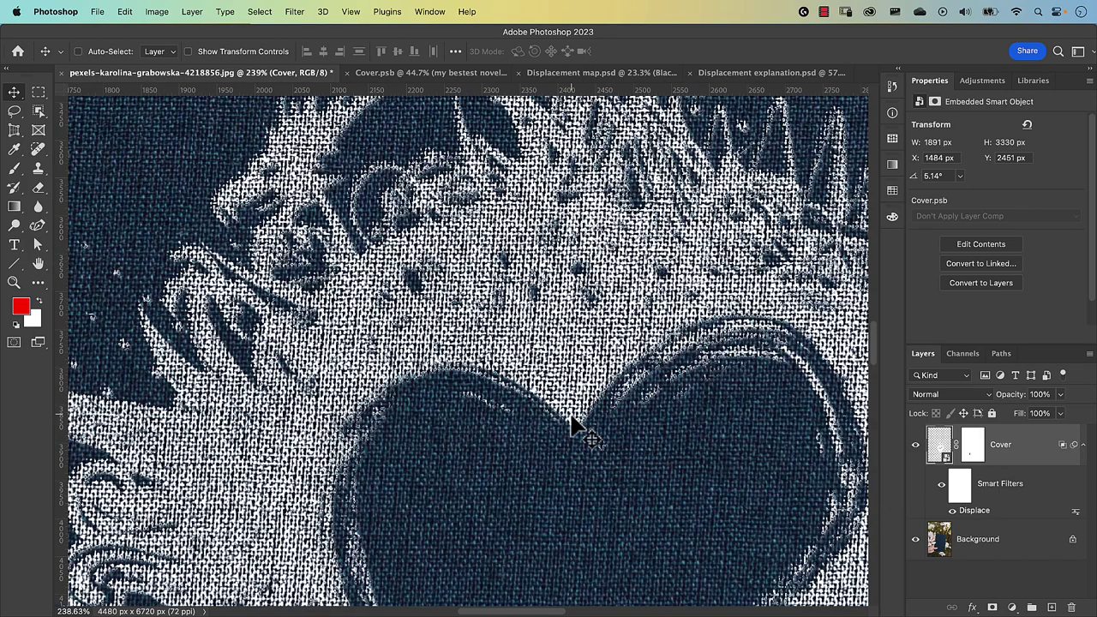
pyautogui.press('super+0')
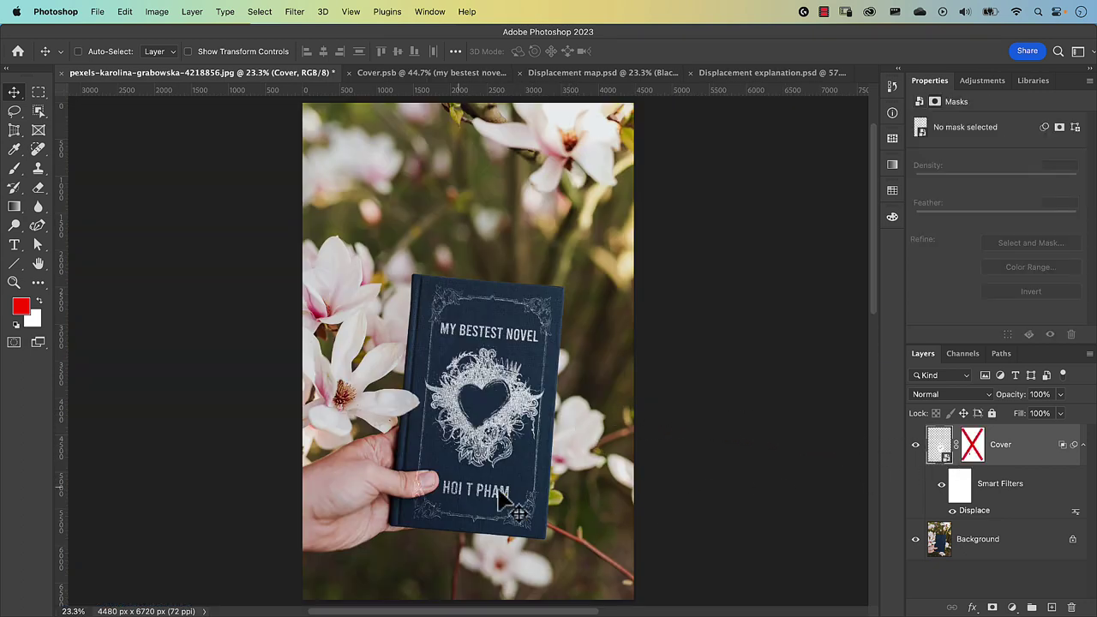
pyautogui.scroll(5, 416, 497)
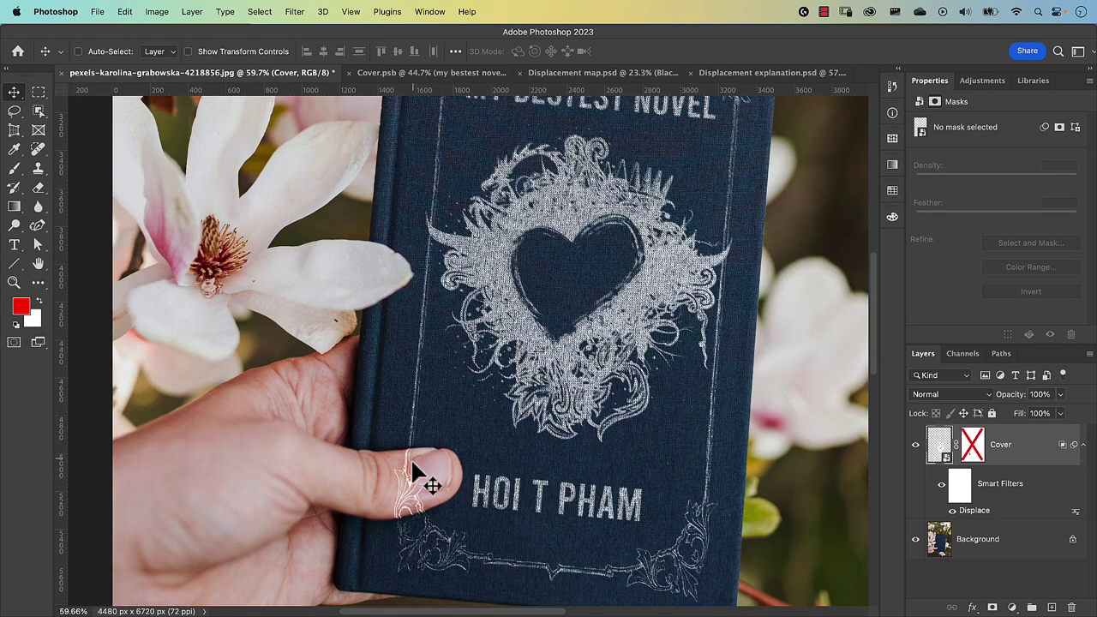